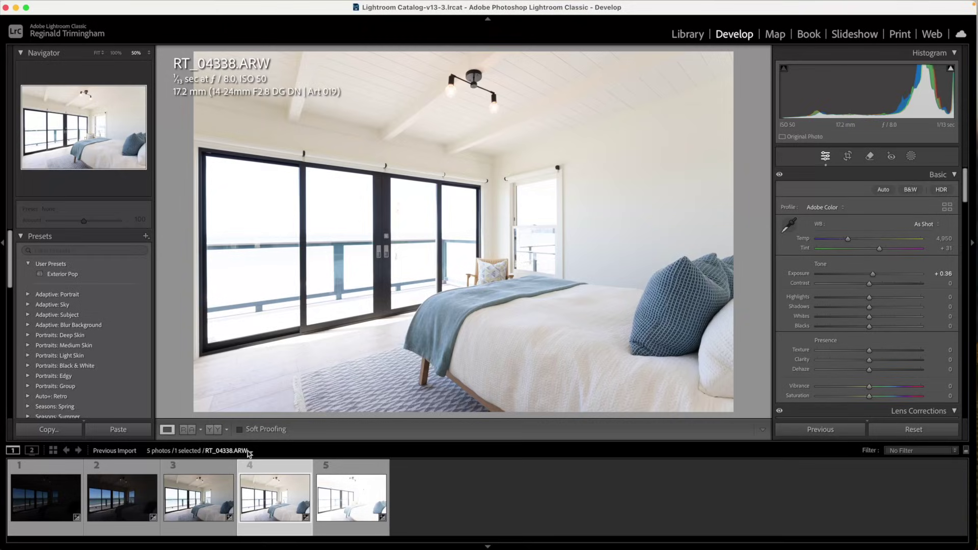
Select the HDR photo, show the brush mask as a red overlay and enlarge the brush to 26.
click(92, 488)
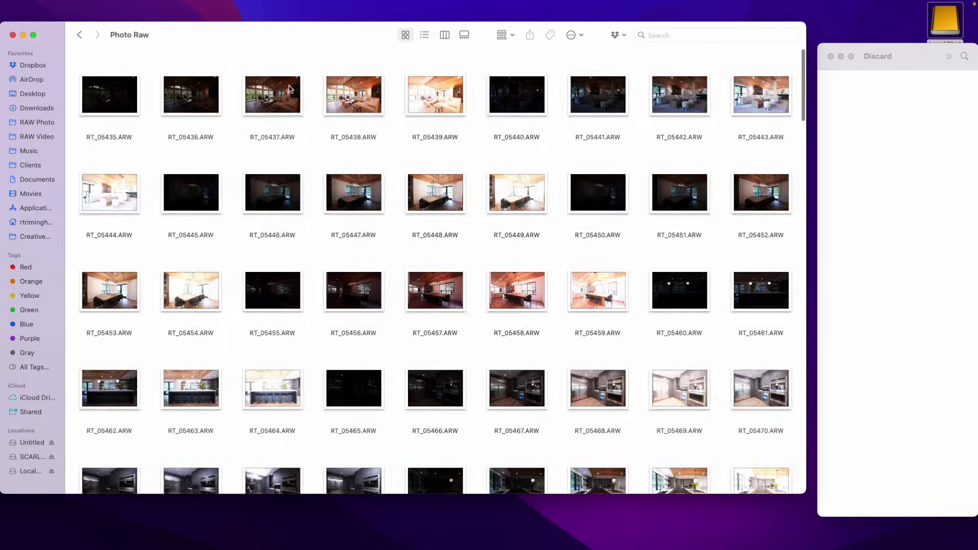
key(super+equal)
key(super+equal)
key(super+equal)
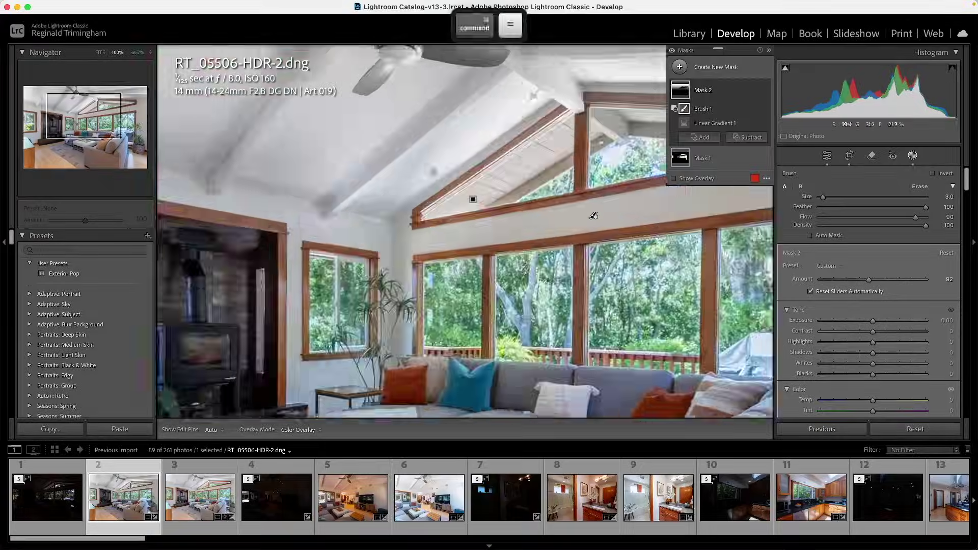
key(o)
key(bracketright)
key(bracketright)
key(bracketright)
key(bracketright)
key(h)
key(z)
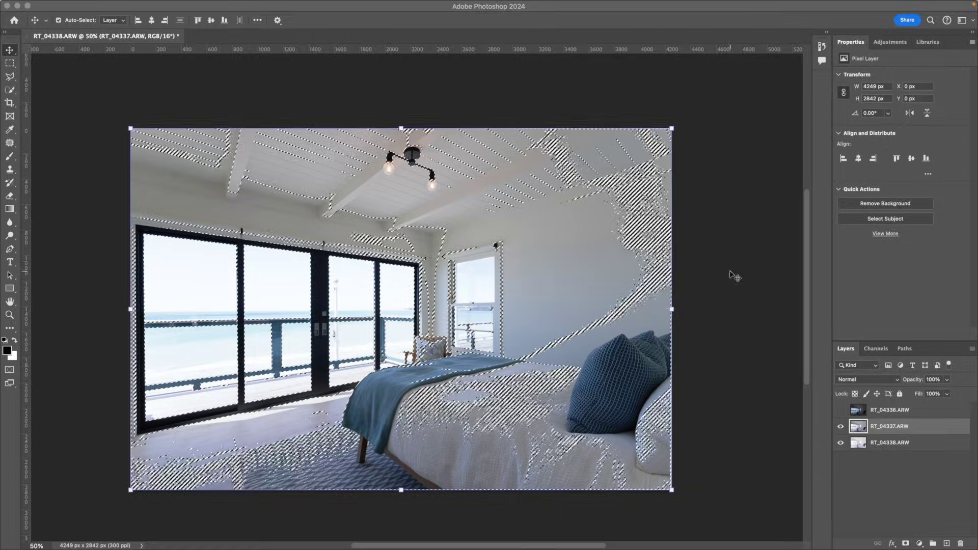
Feather the selection, then trace a pen path along the lower window pane's top and right edges.
key(shift+F6)
key(Return)
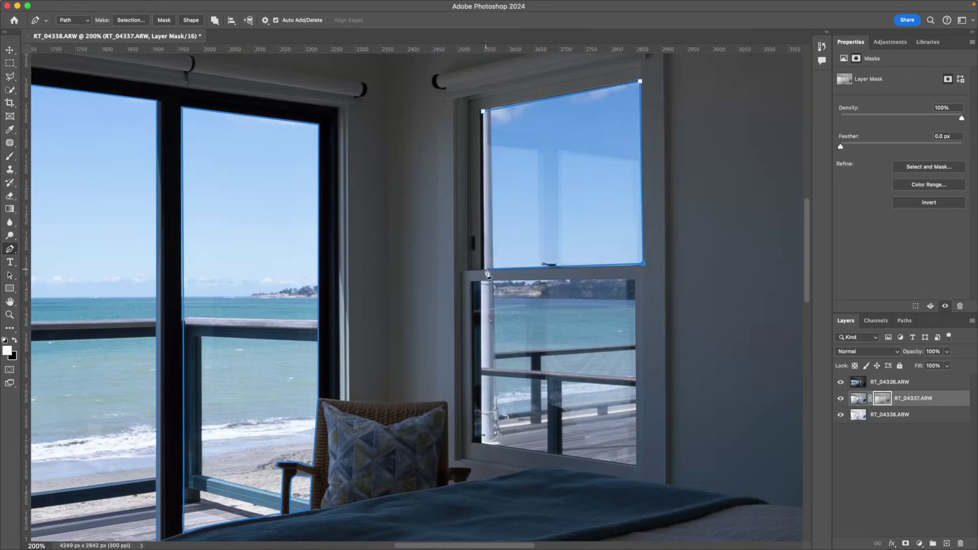
scroll(487, 273, up, 2)
click(447, 136)
click(678, 133)
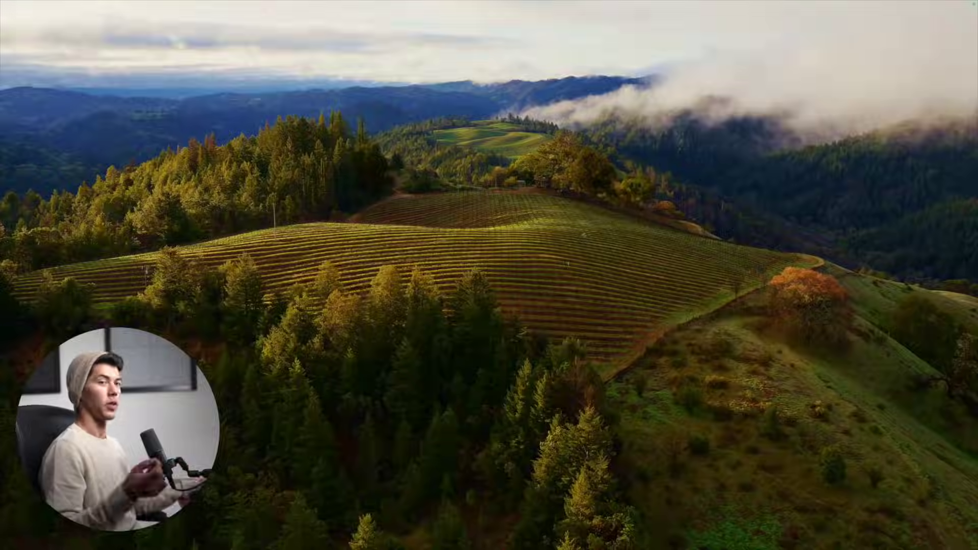
Bring Lightroom Classic forward and import all ten photos from the Examples folder.
mouse_move(704, 548)
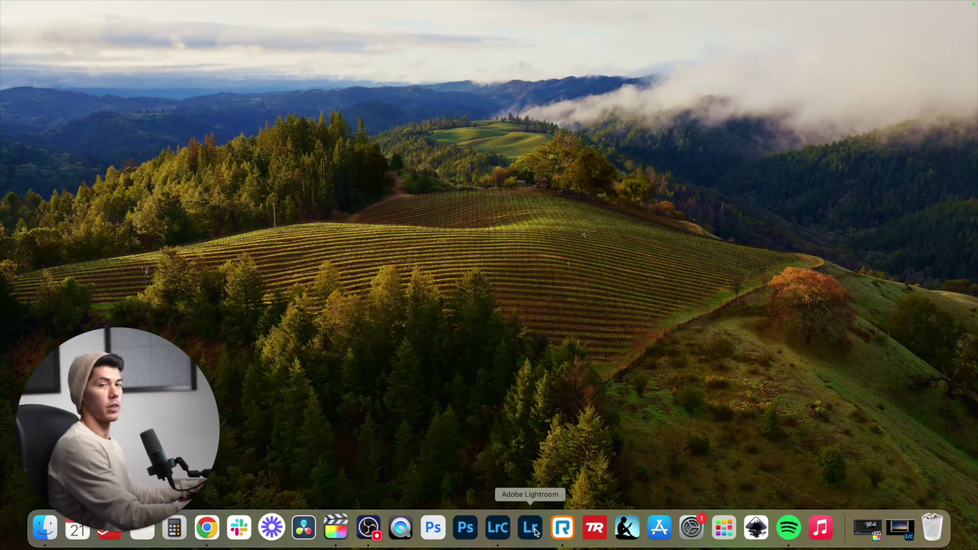
click(494, 529)
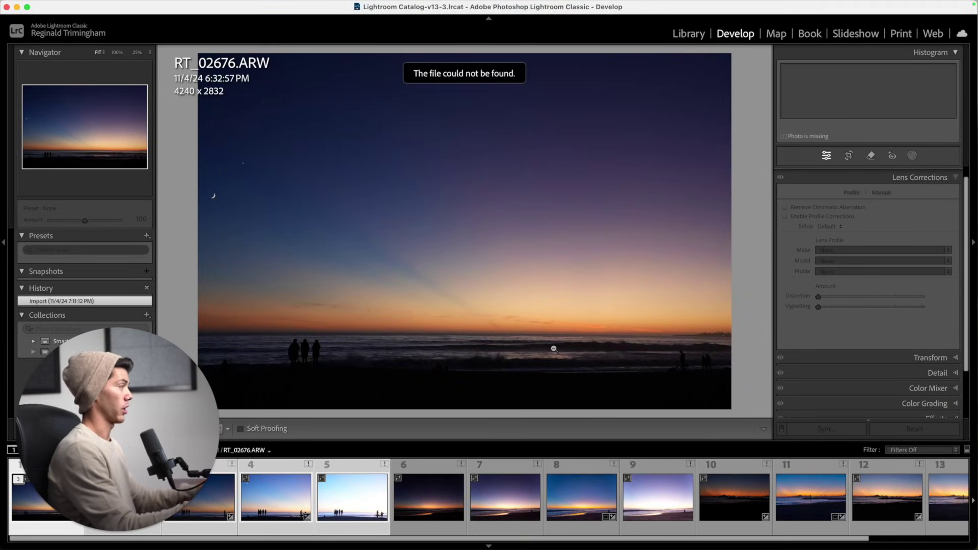
key(shift+super+i)
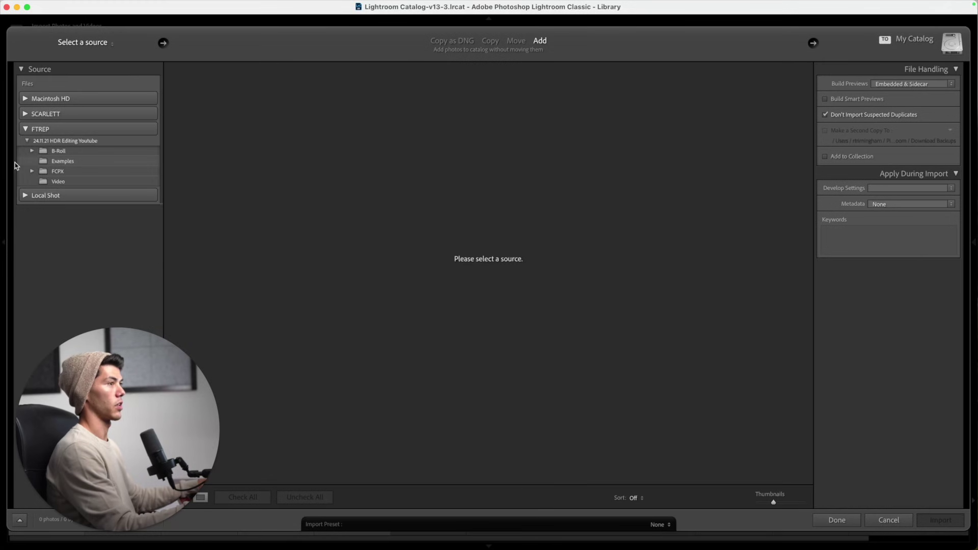
click(57, 162)
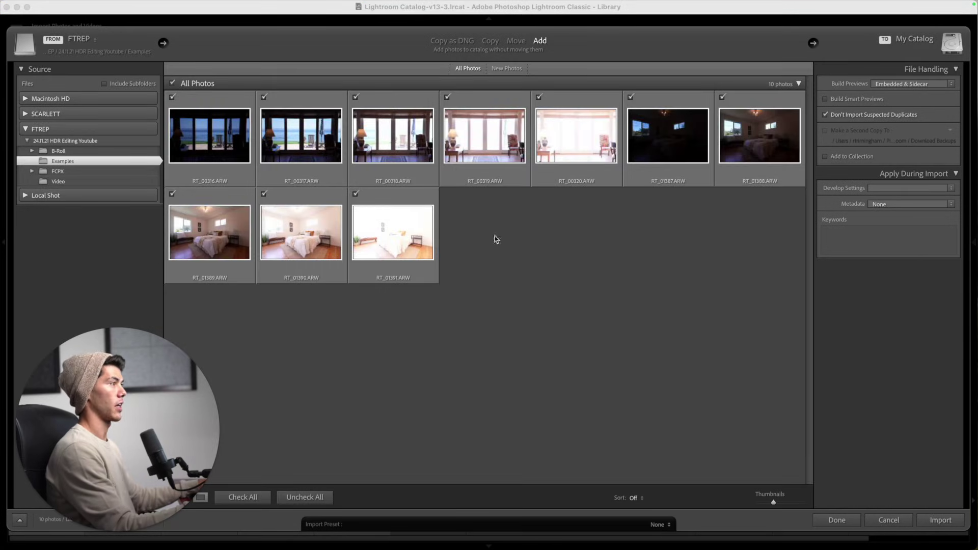
click(173, 84)
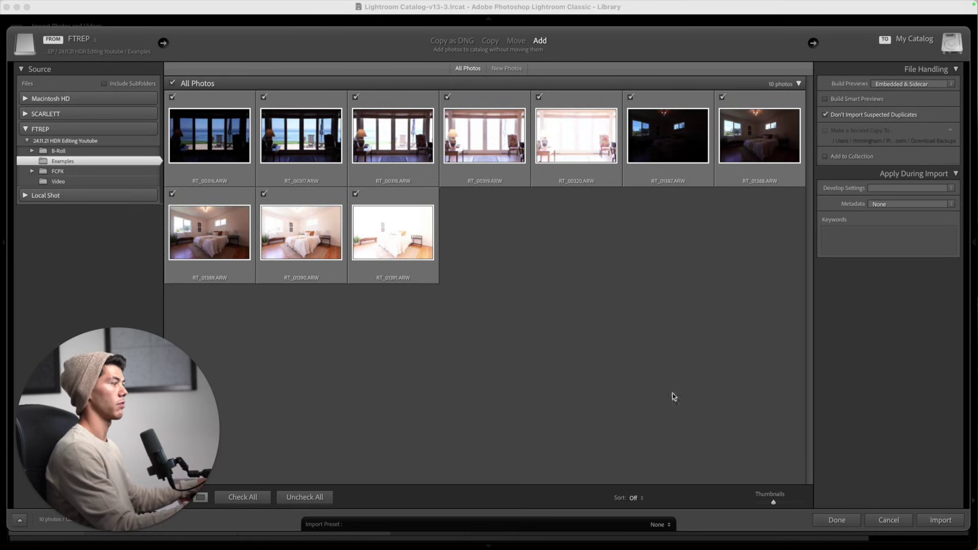
click(940, 520)
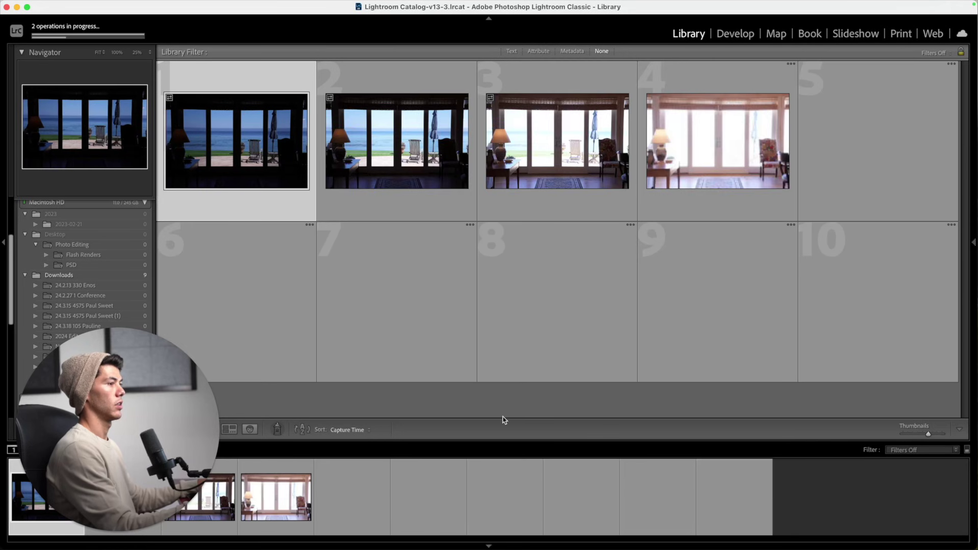
click(713, 34)
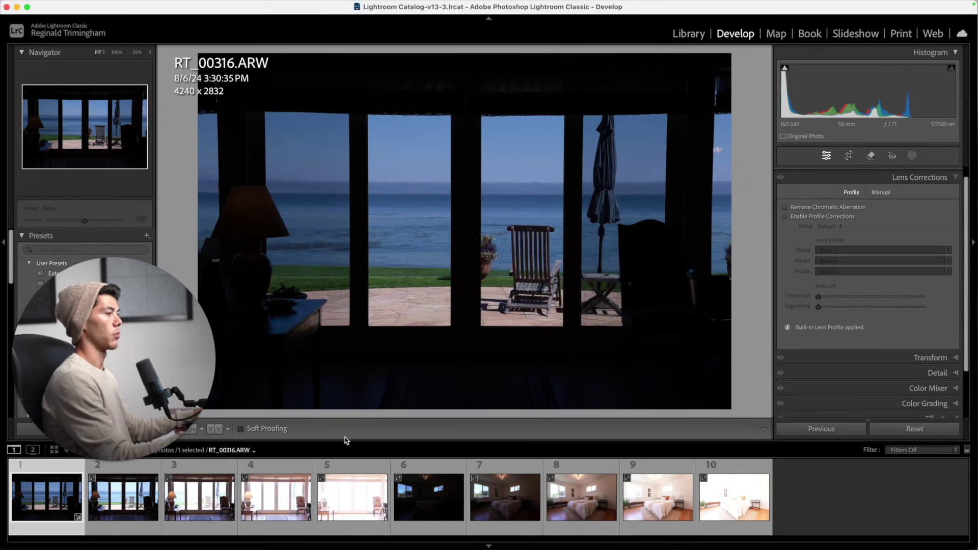
Browse the second through fifth bracketed exposures in the filmstrip.
click(115, 494)
click(198, 497)
click(275, 497)
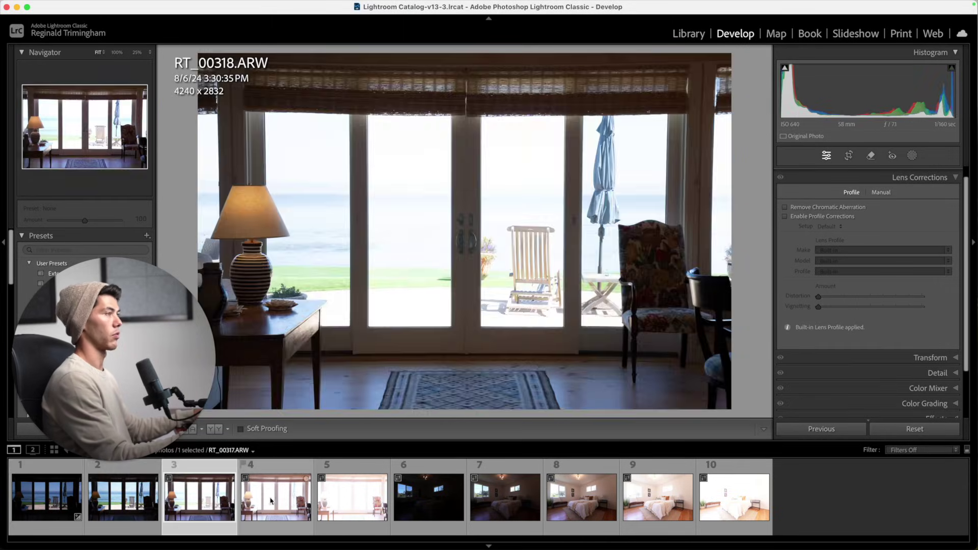
click(355, 503)
key(Left)
key(Left)
key(Left)
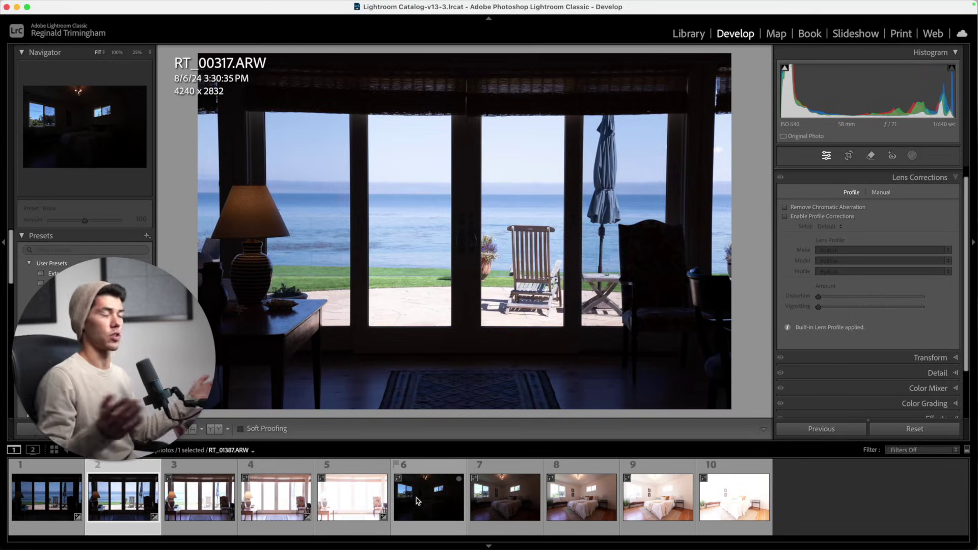
Select all ten photos and auto-stack them by capture time with a 10-second gap.
click(819, 509)
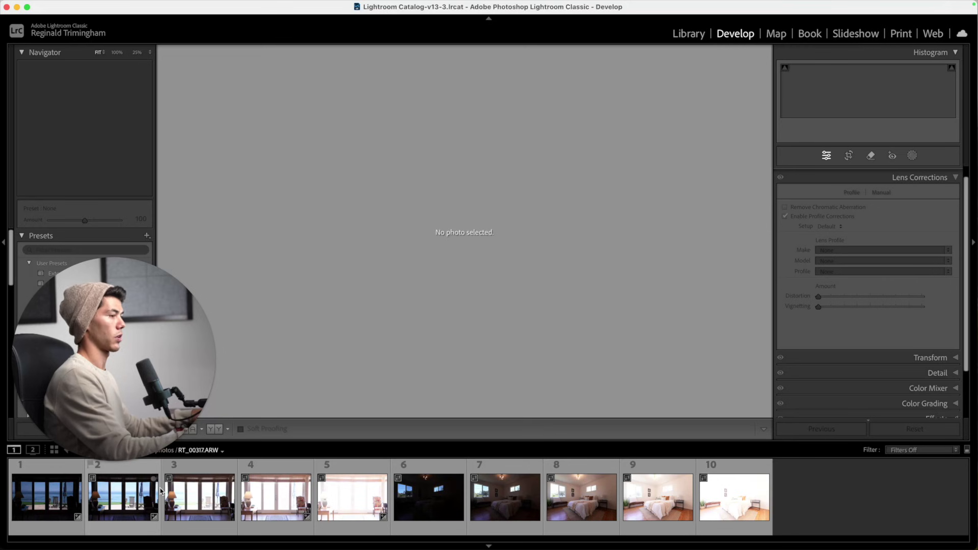
click(51, 494)
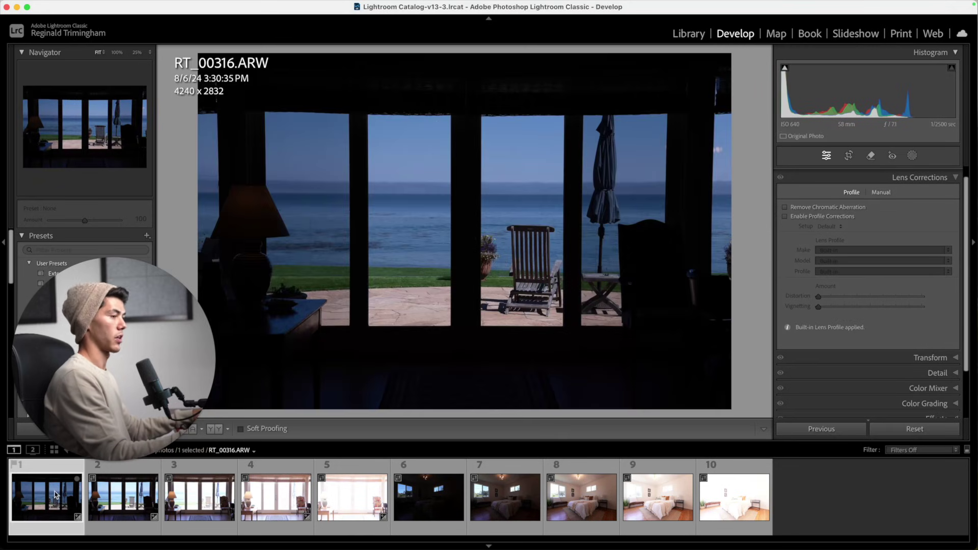
key(super+a)
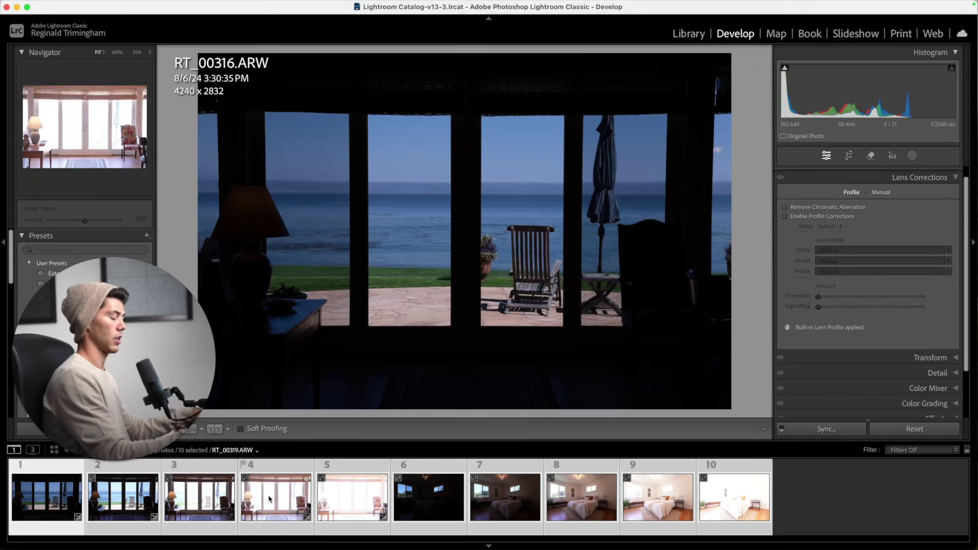
right_click(270, 498)
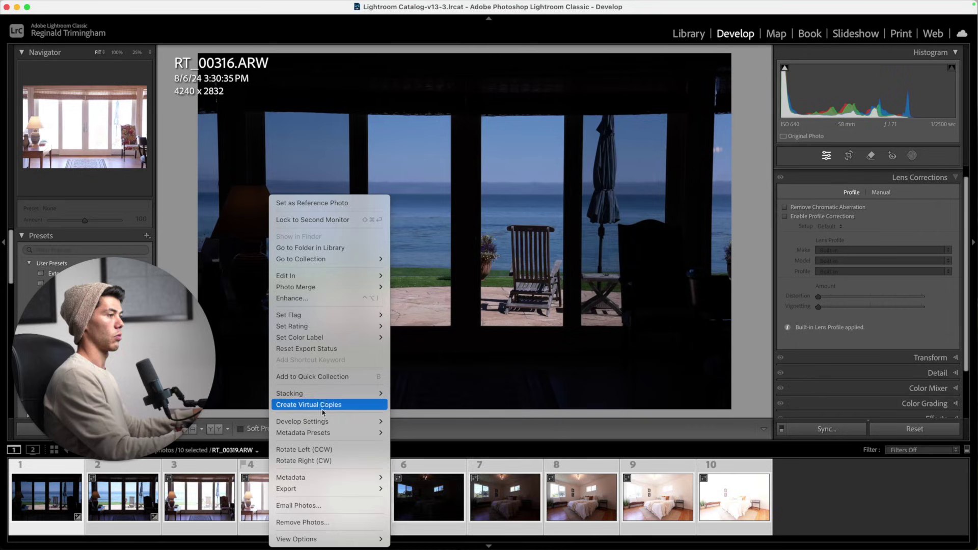
mouse_move(356, 393)
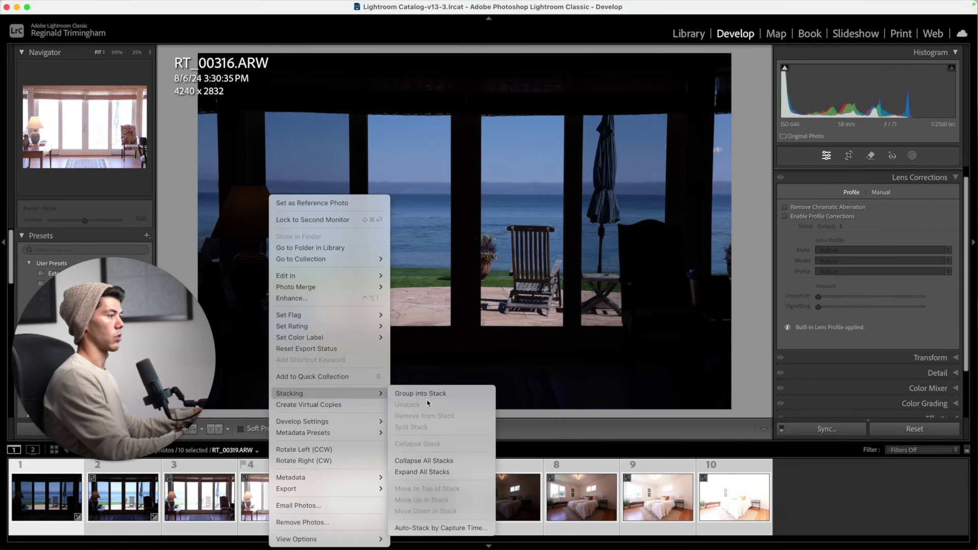
click(417, 527)
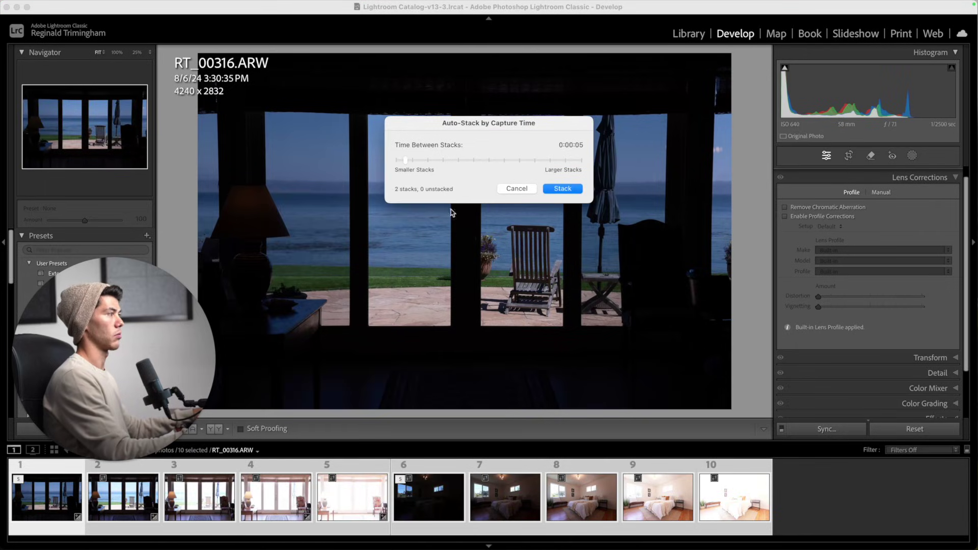
key(Right)
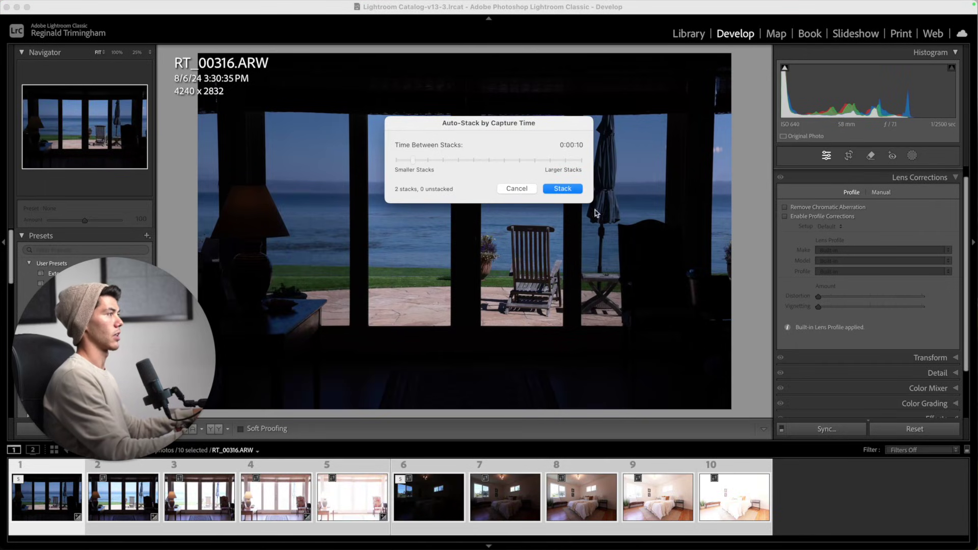
click(578, 189)
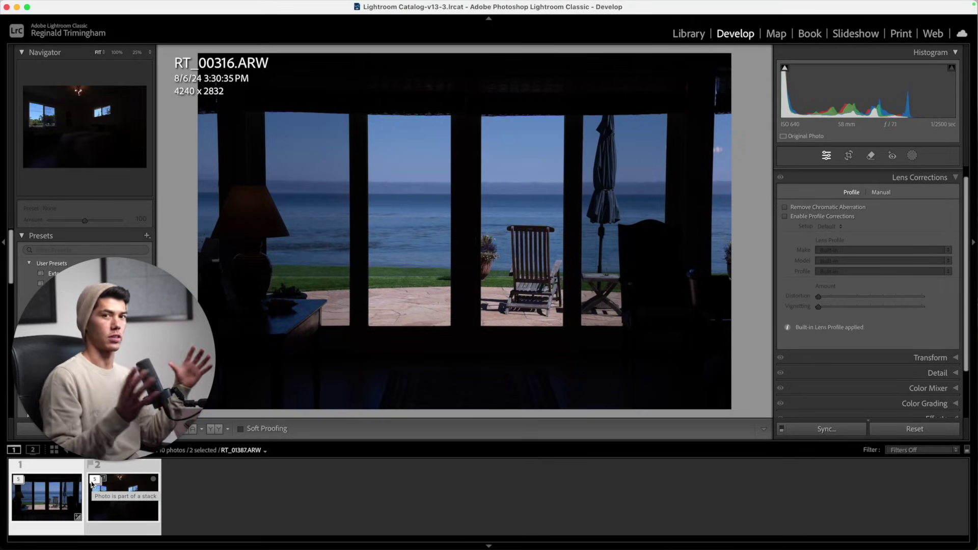
Merge both stacks into HDR images with Ctrl+Shift+H, then select the bedroom stack RT_01387.
click(191, 487)
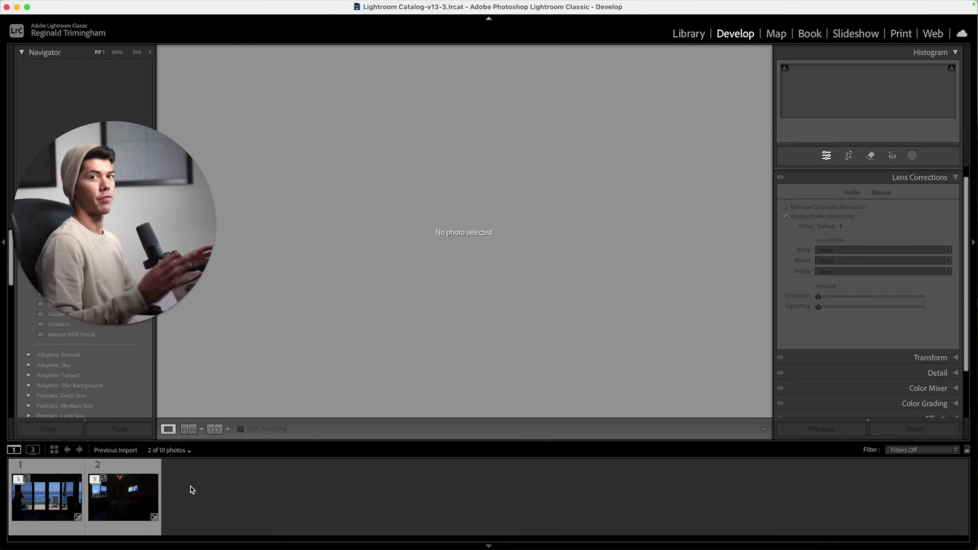
key(super+a)
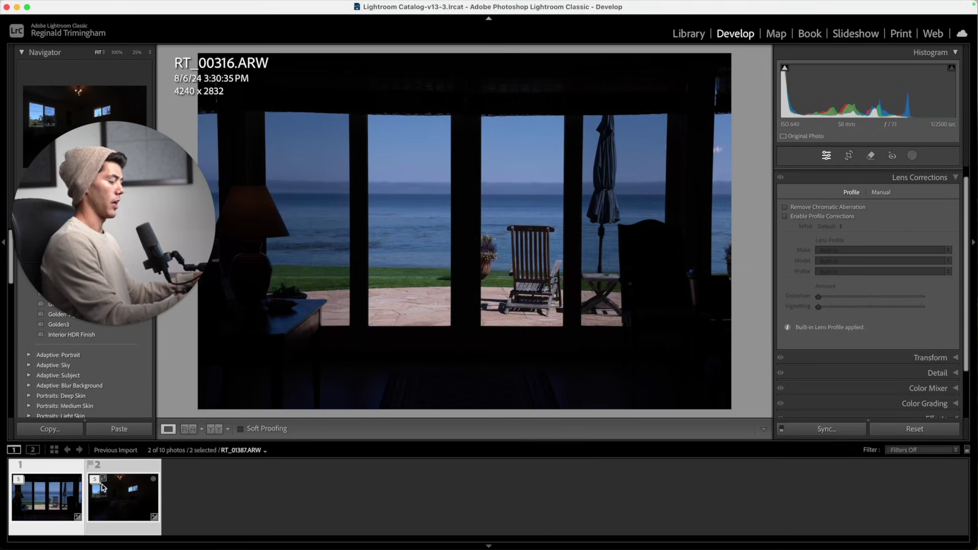
key(ctrl+shift+h)
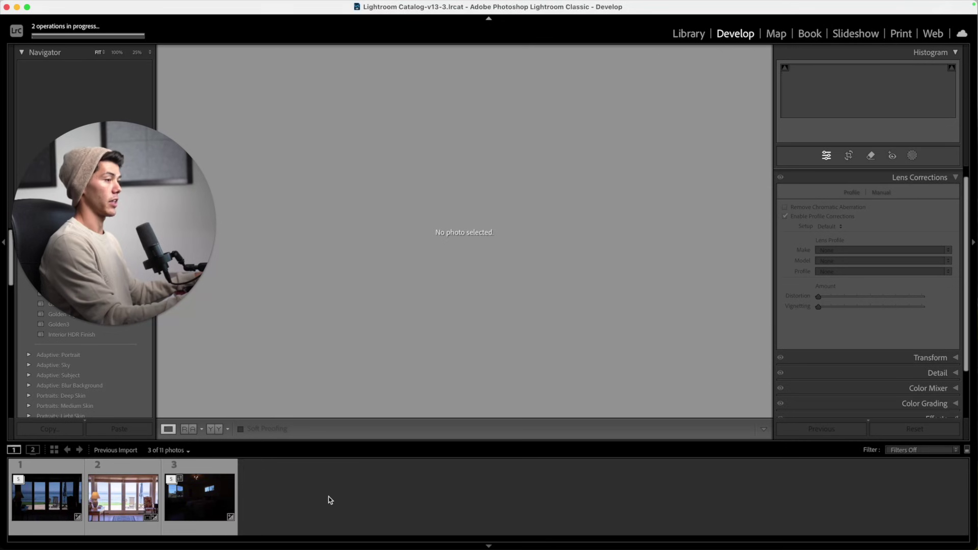
click(201, 494)
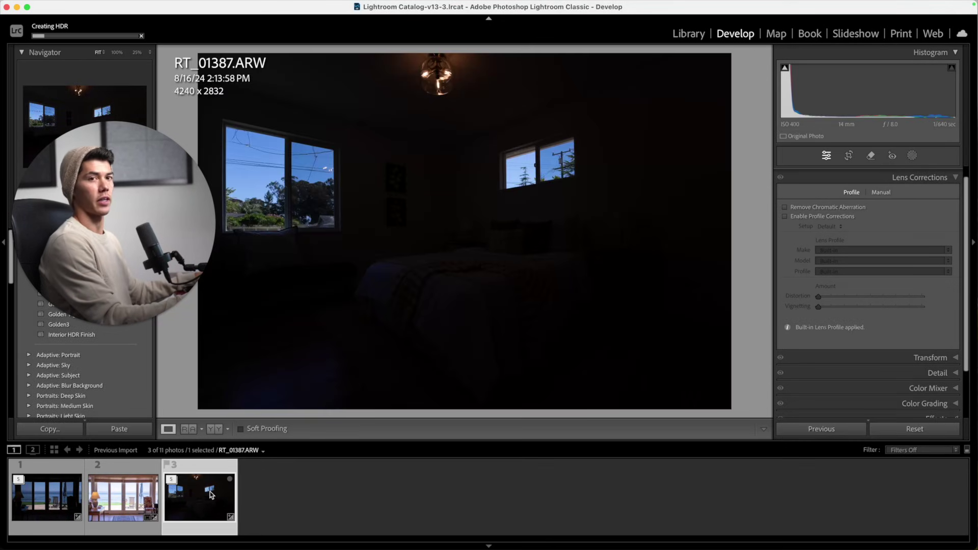
right_click(208, 486)
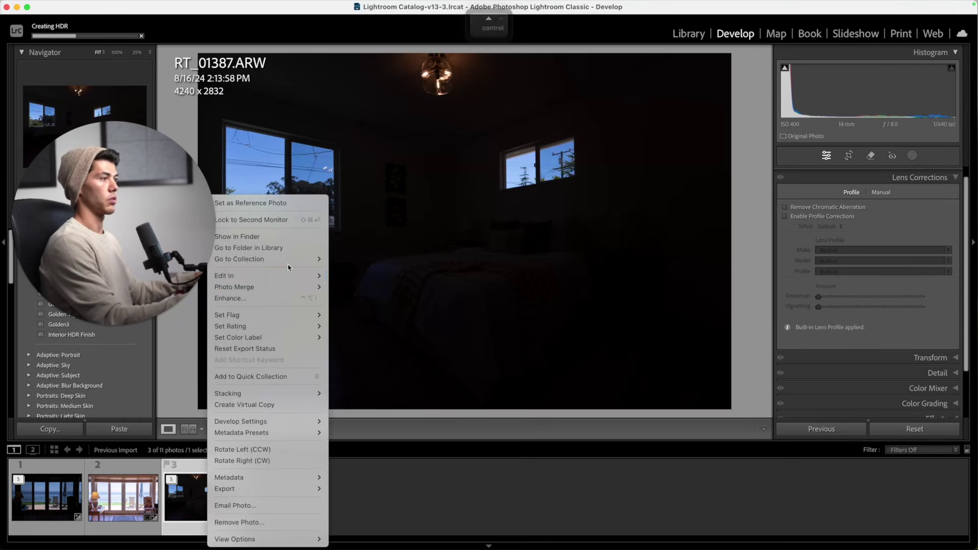
Merge the bedroom brackets with Photo Merge > HDR using Medium deghosting.
mouse_move(284, 285)
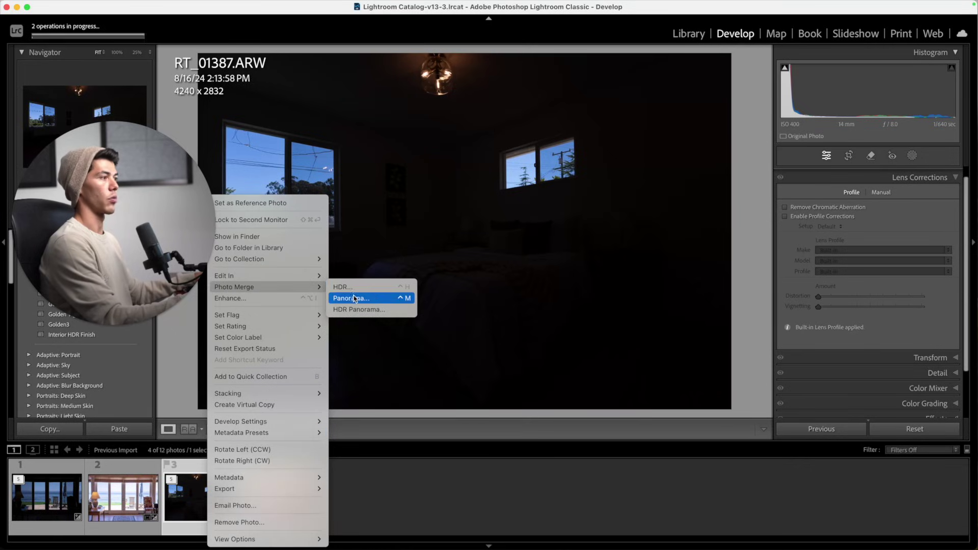
click(354, 286)
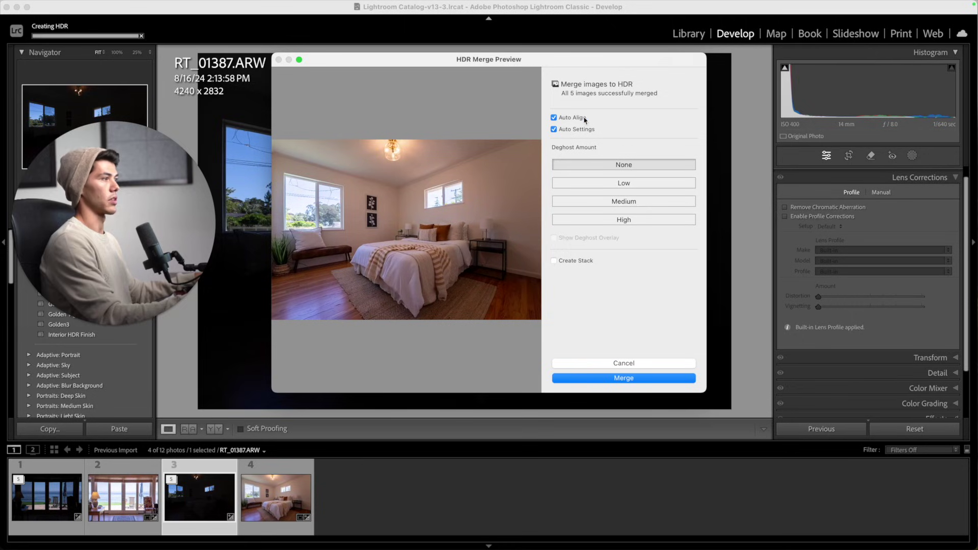
click(624, 201)
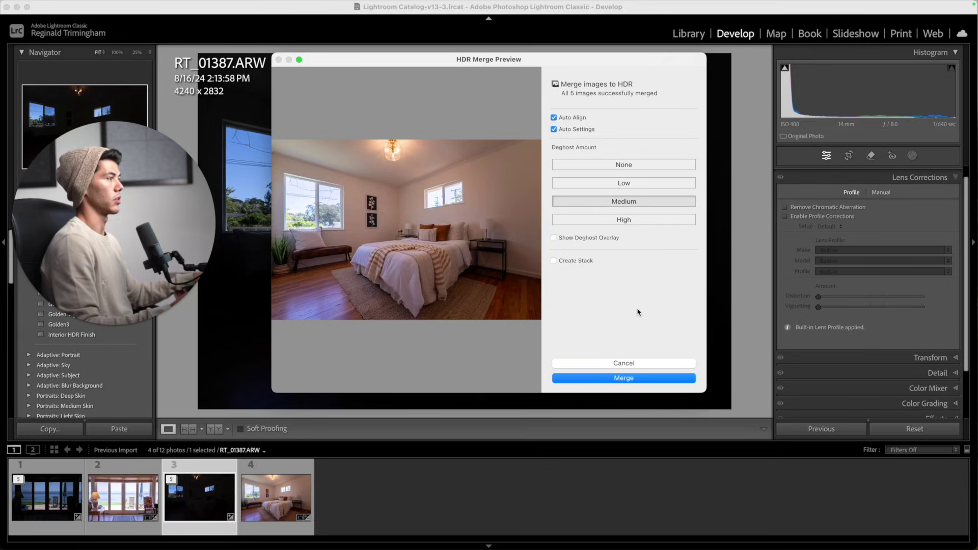
click(634, 380)
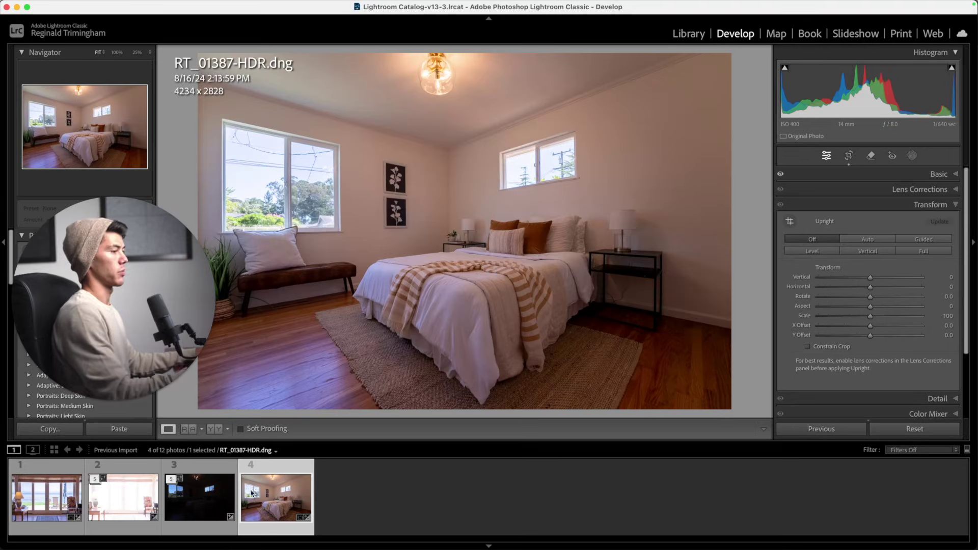
Group the selected bedroom brackets into one stack.
click(216, 490)
key(ctrl)
ctrl+click(218, 490)
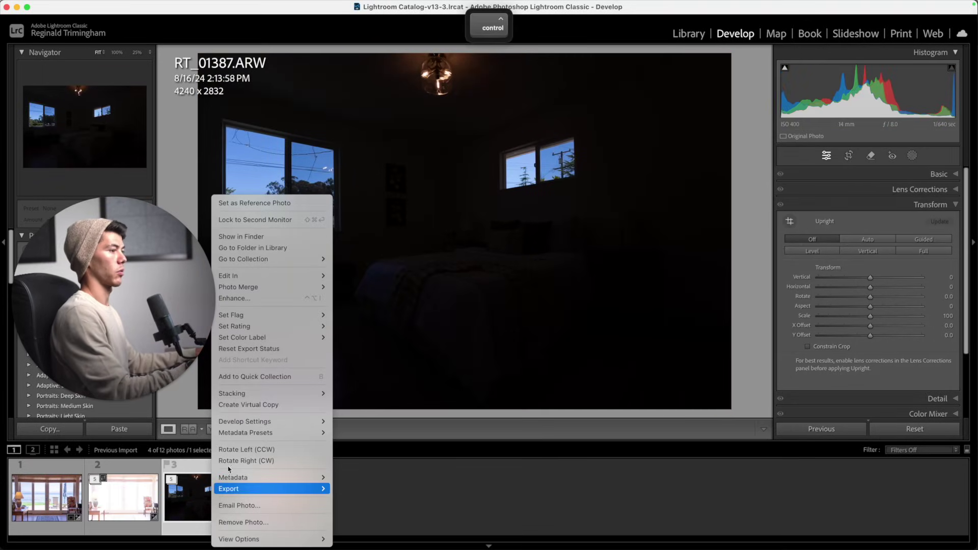
mouse_move(245, 339)
mouse_move(306, 393)
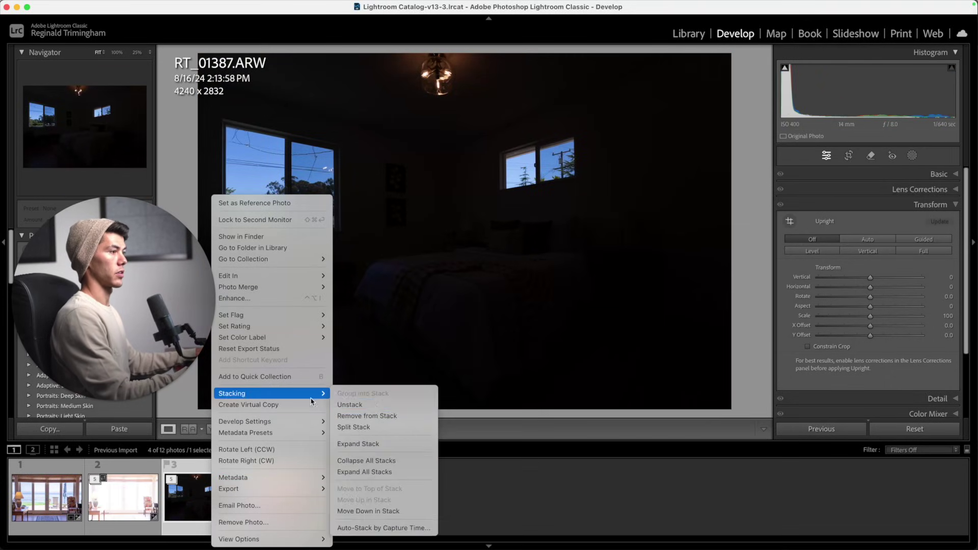
click(368, 408)
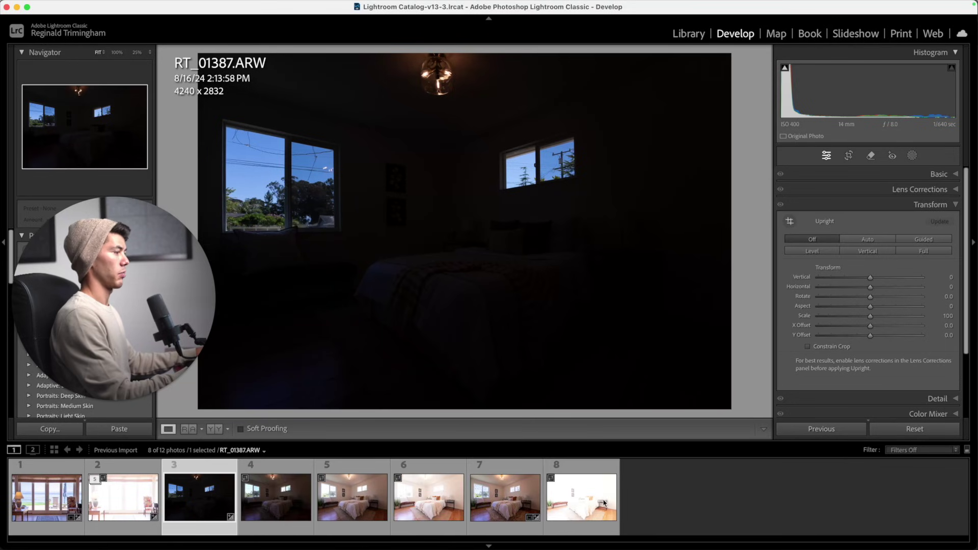
Compare the bright bedroom exposure RT_01389.ARW with the merged RT_01387-HDR.dng.
mouse_move(505, 501)
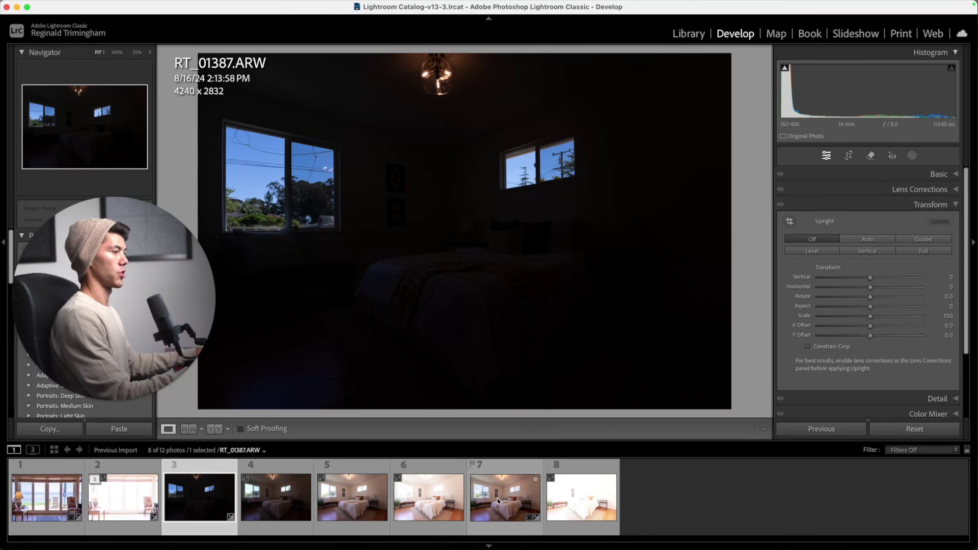
click(365, 498)
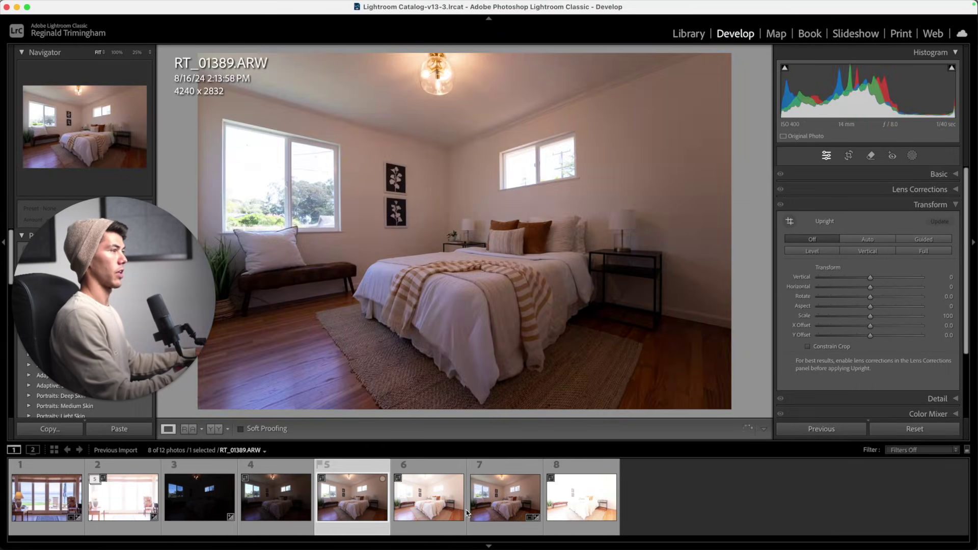
click(509, 512)
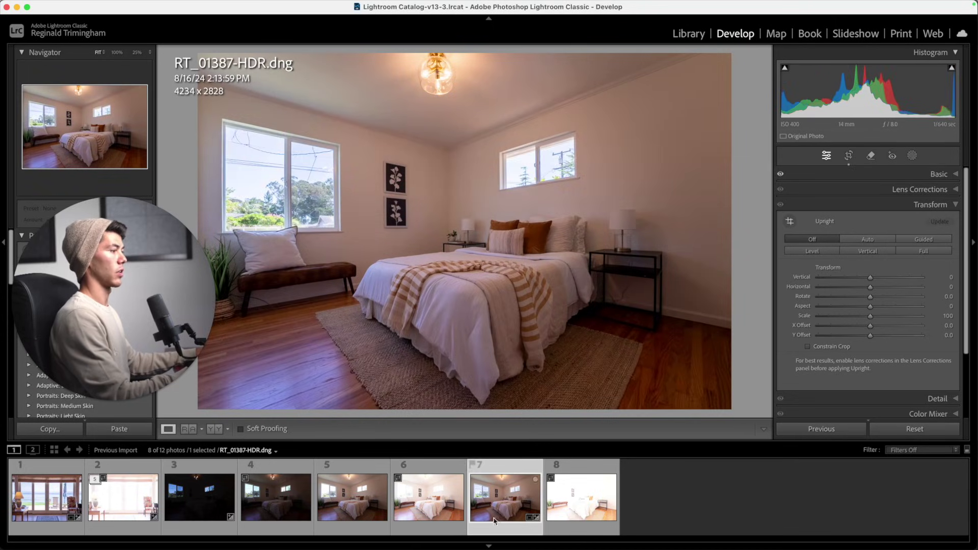
Expand the ocean-view stack, compare brackets RT_00318 and RT_00319, and return to RT_00320-HDR.dng.
click(118, 497)
click(76, 494)
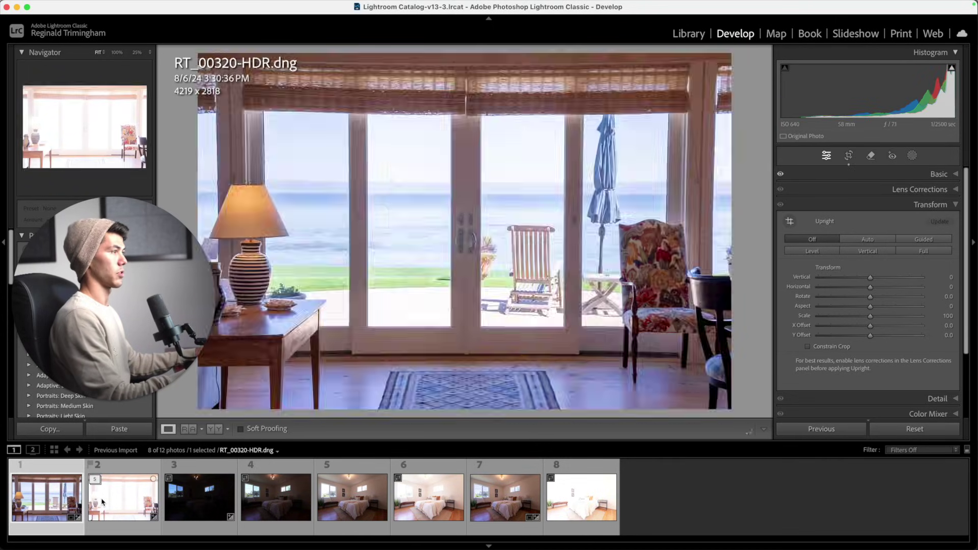
click(95, 479)
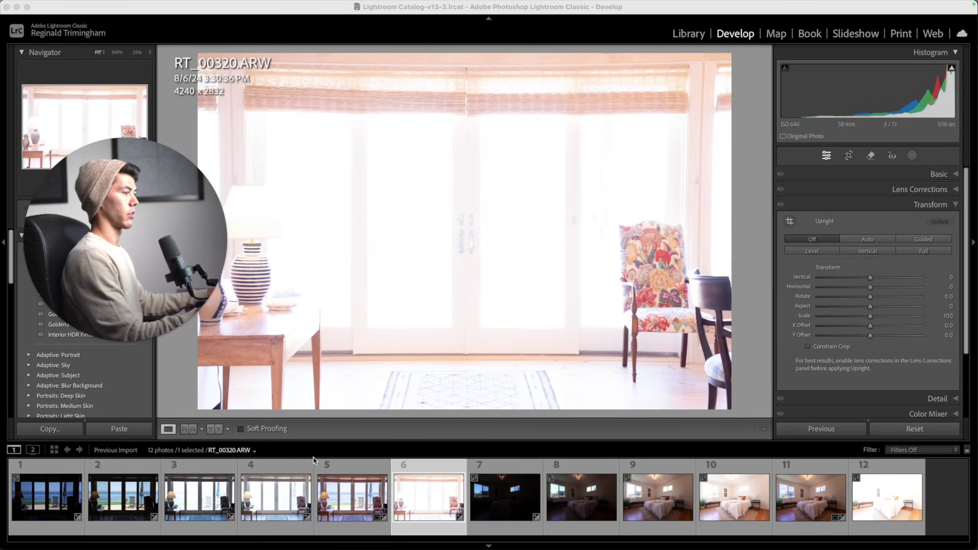
click(349, 507)
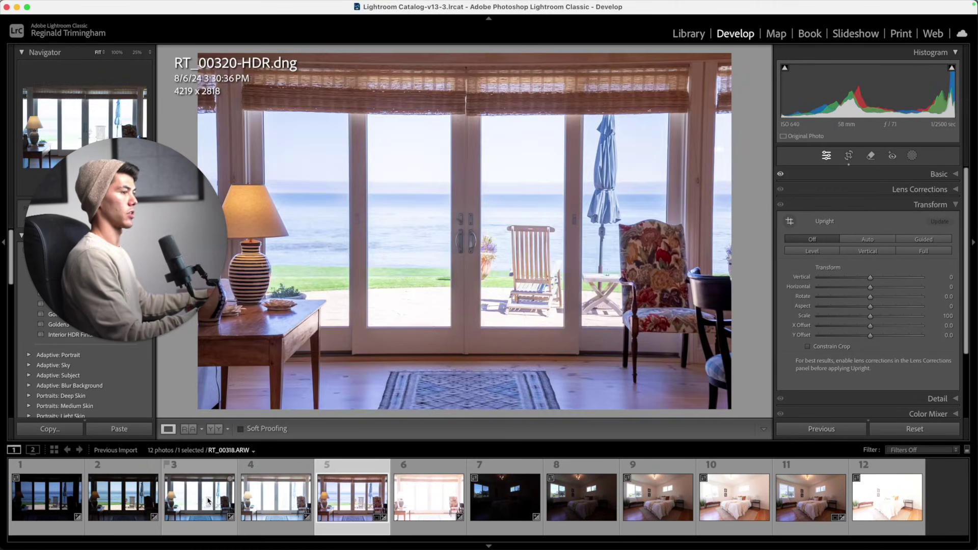
click(208, 501)
click(305, 504)
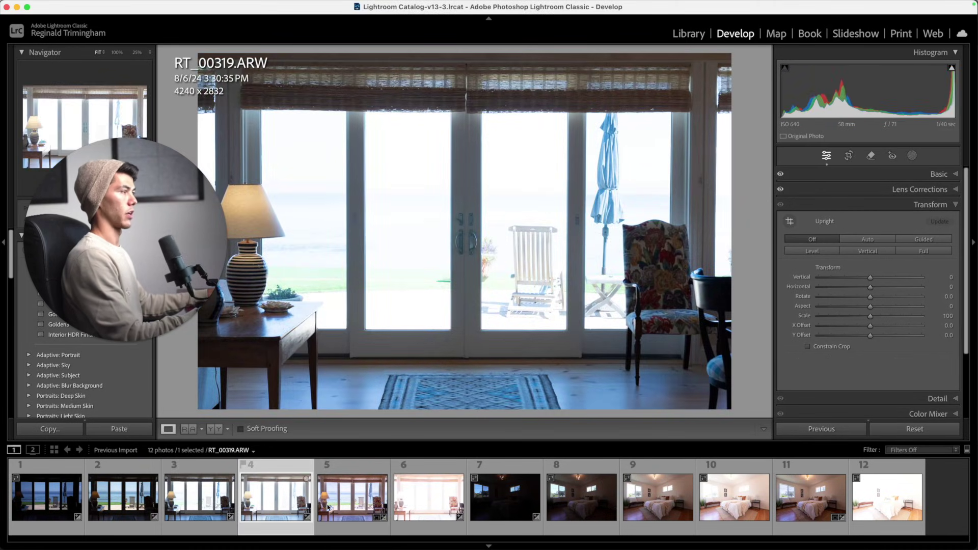
click(329, 507)
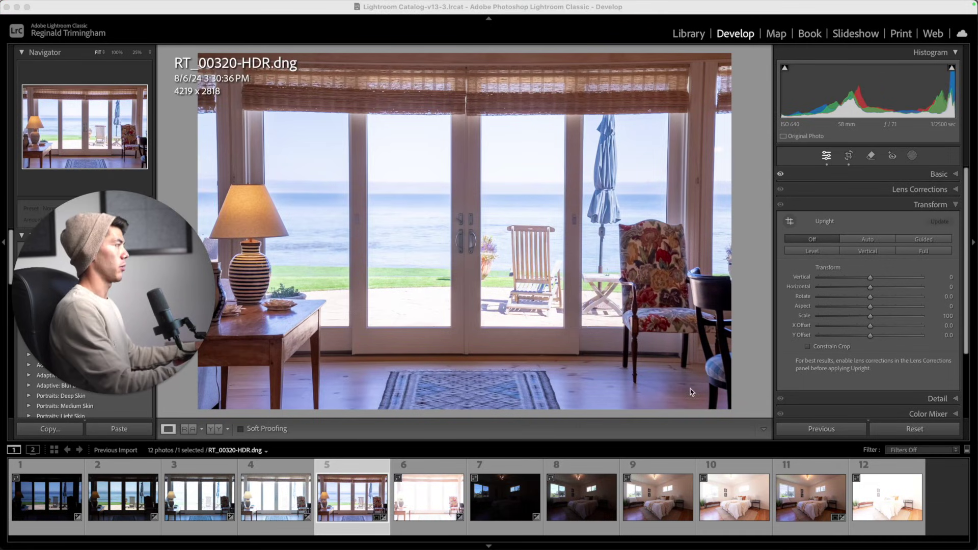
Set white balance from the window frame (Temp 4,545, Tint +8), raise Shadows, drop Highlights to -100.
click(948, 174)
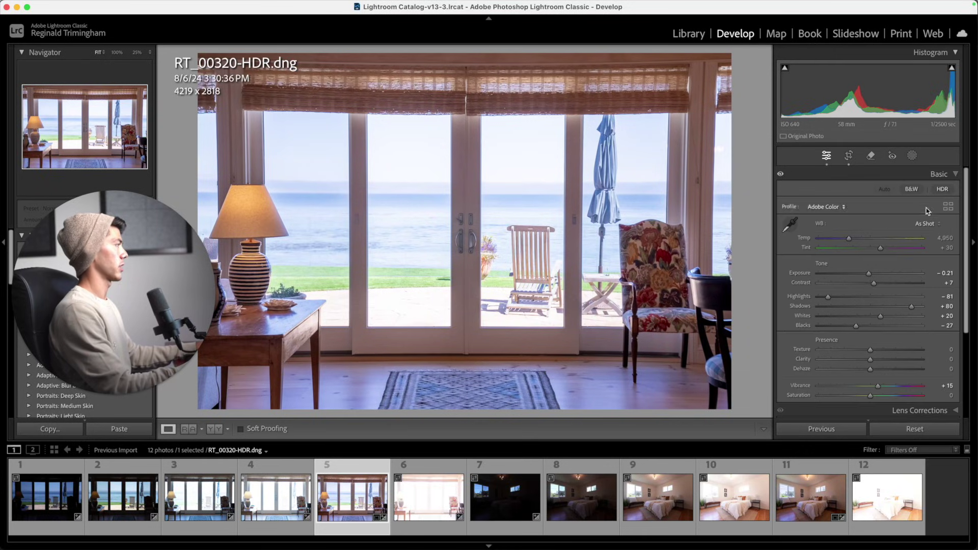
click(791, 225)
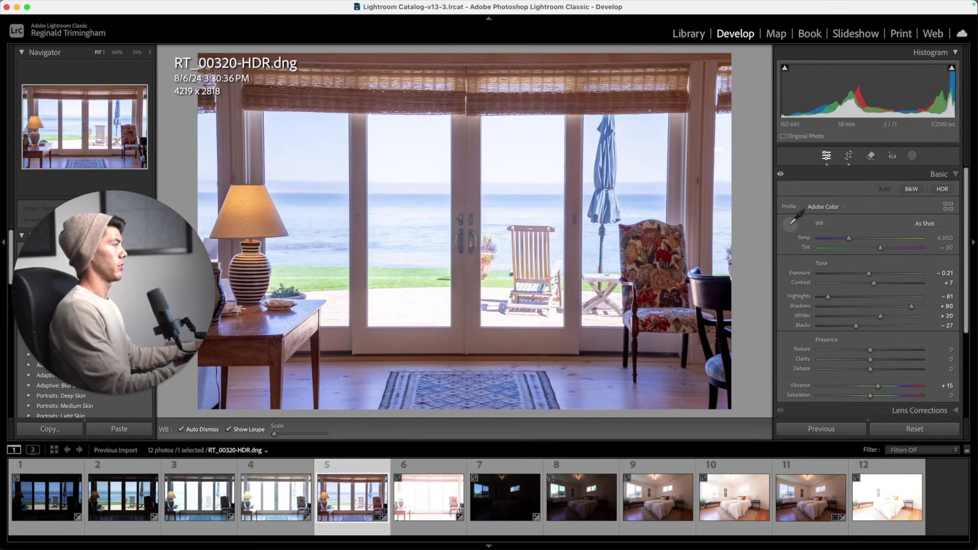
click(458, 119)
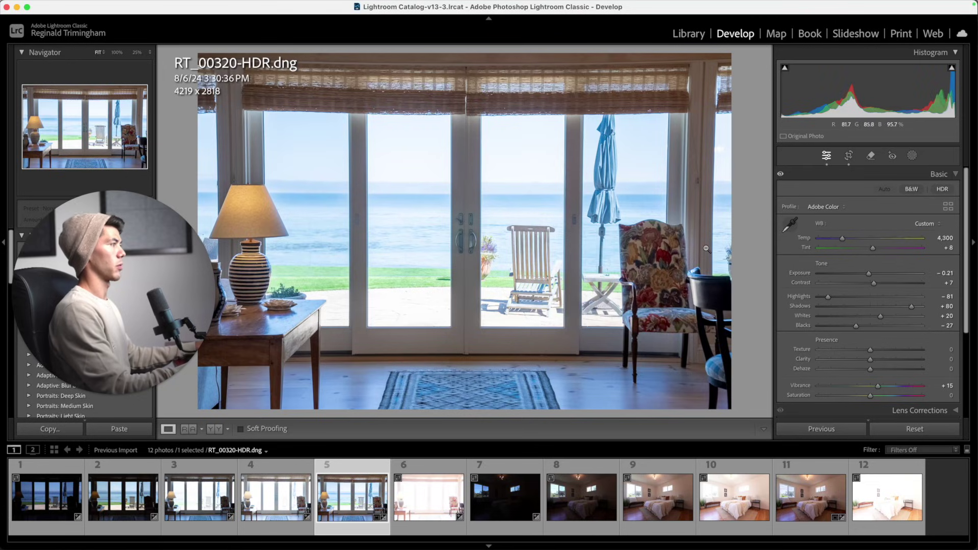
drag(842, 238, 844, 238)
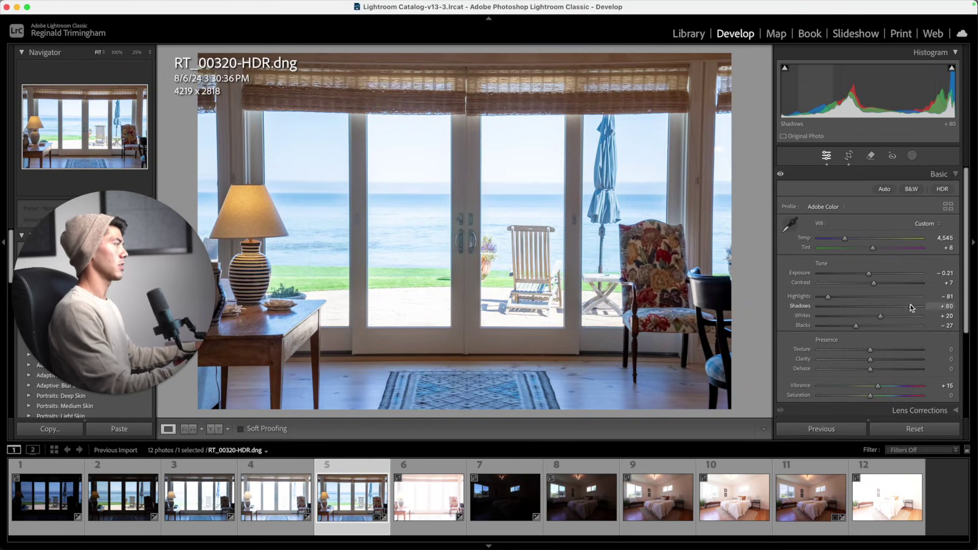
drag(912, 307, 919, 307)
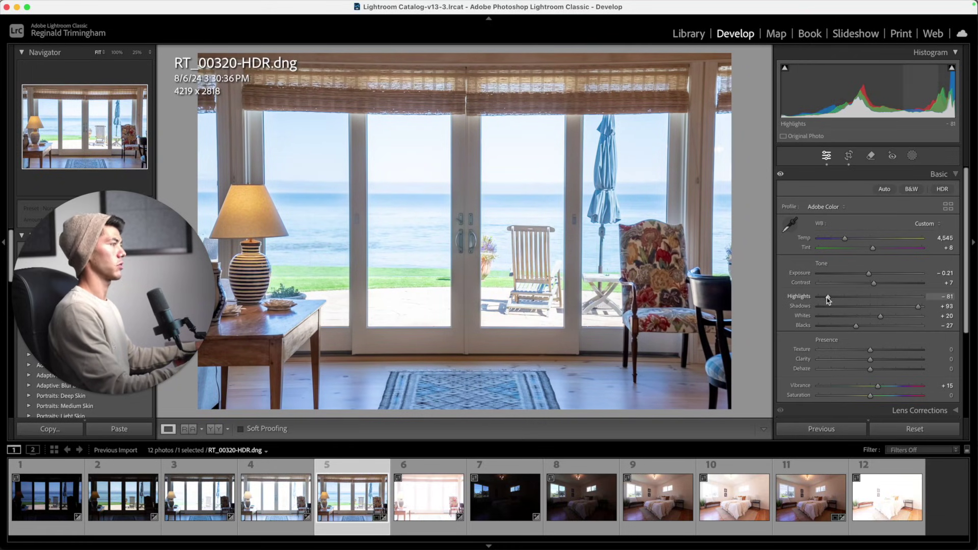
drag(827, 297, 818, 298)
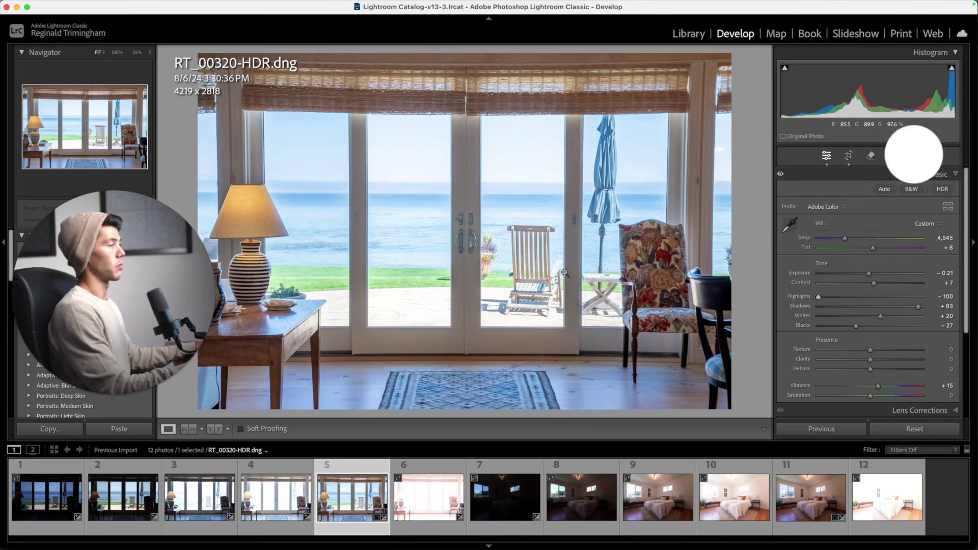
click(912, 155)
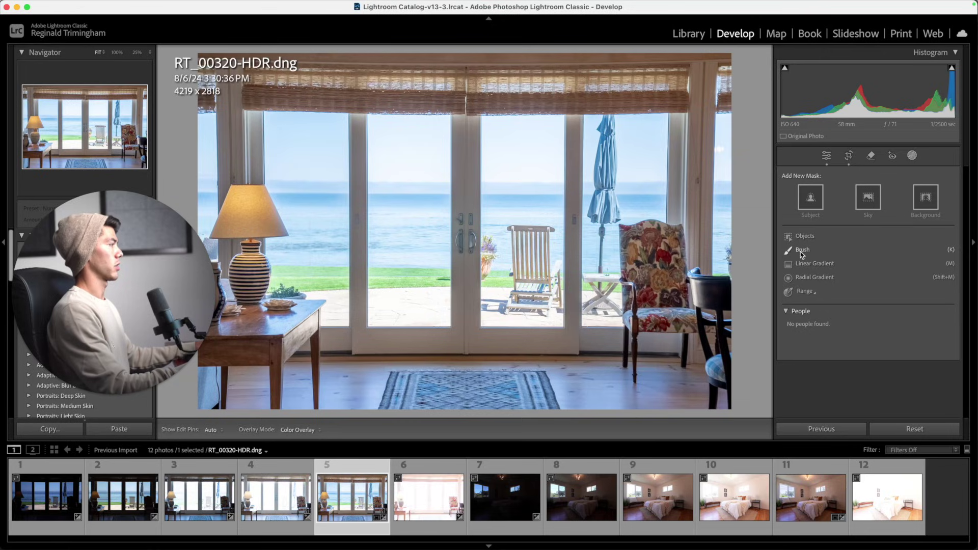
Add a top-down linear gradient mask with Exposure -0.56.
click(814, 264)
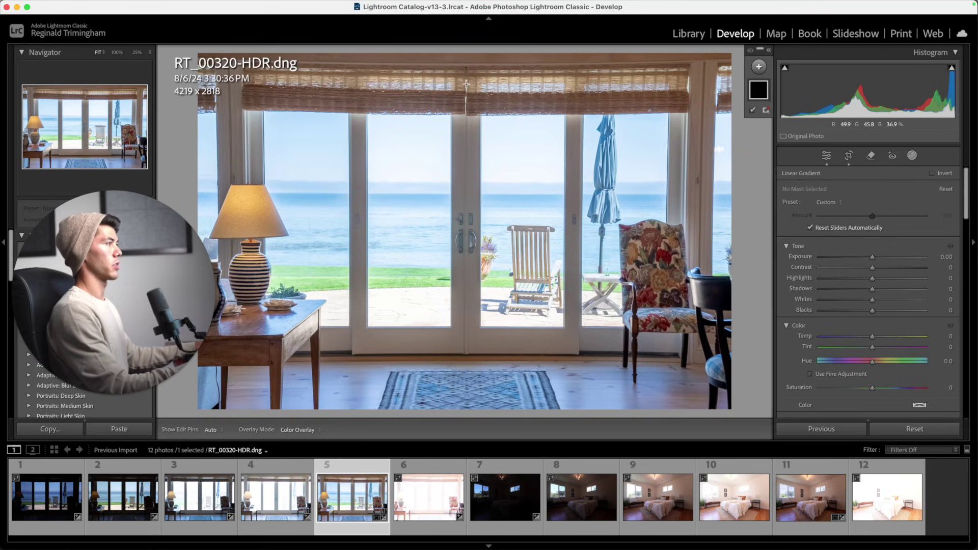
drag(464, 66, 463, 548)
drag(872, 257, 864, 258)
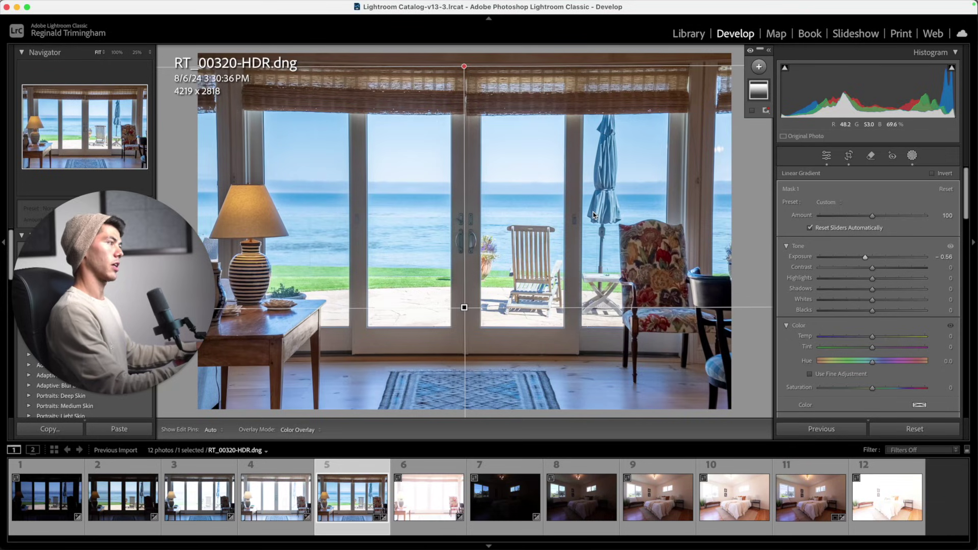
Brush-subtract the gradient mask from the right door glass and centre door frame.
mouse_move(761, 93)
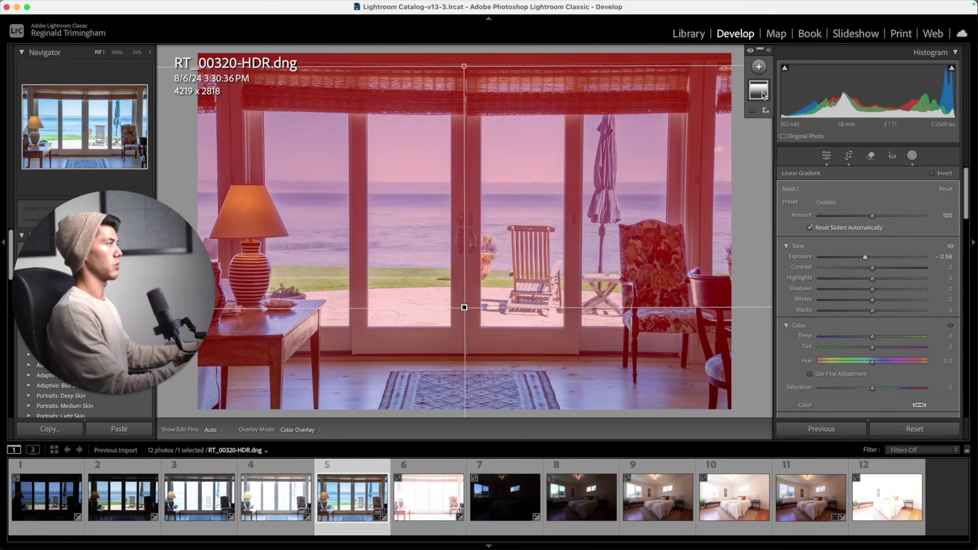
click(763, 120)
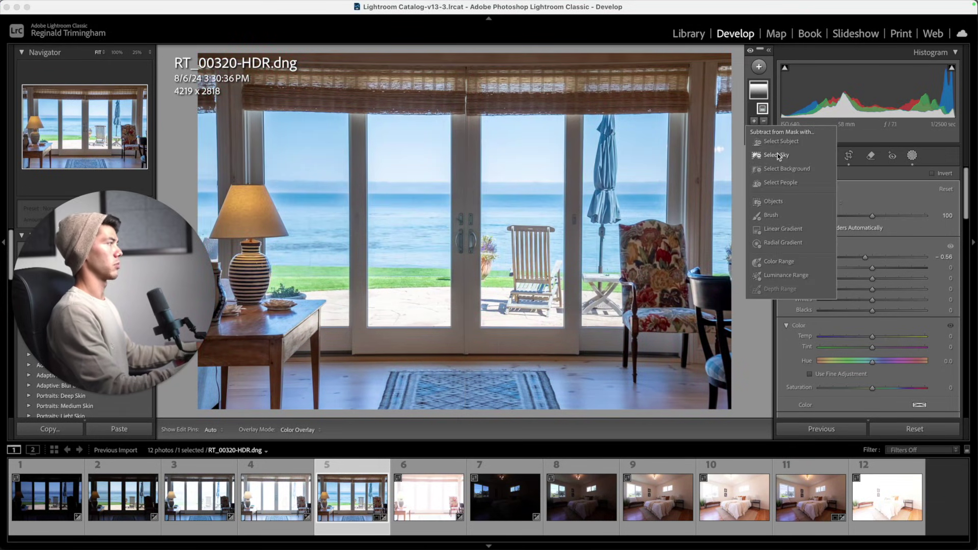
click(772, 215)
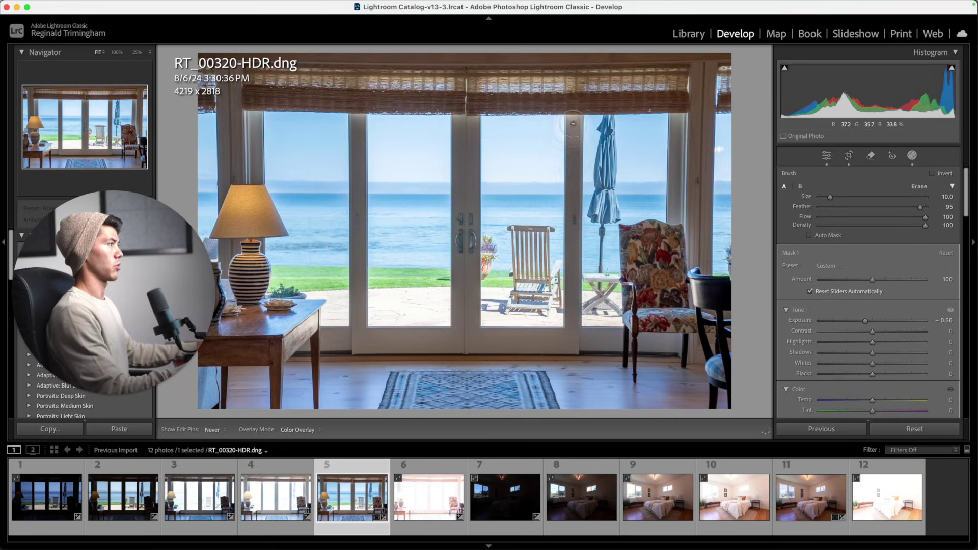
drag(569, 185, 578, 347)
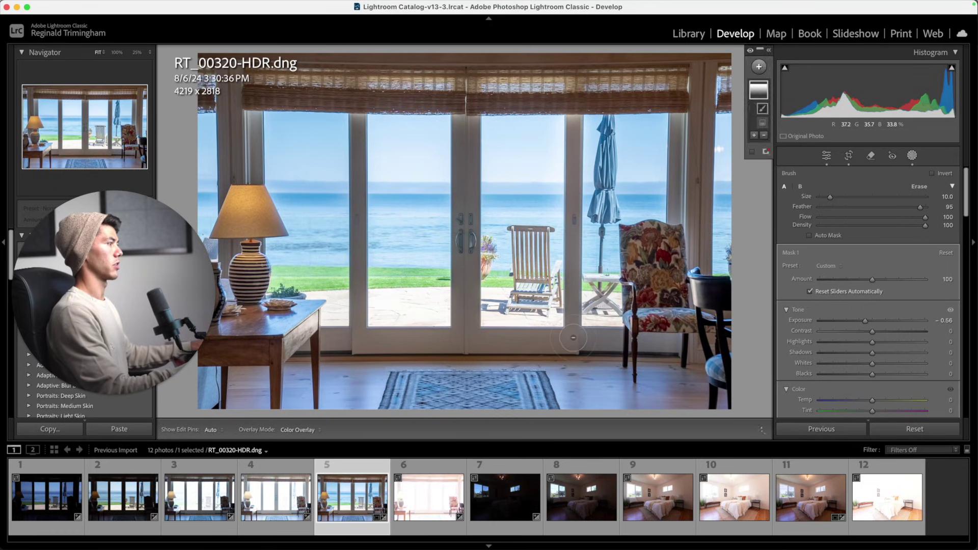
key(bracketright)
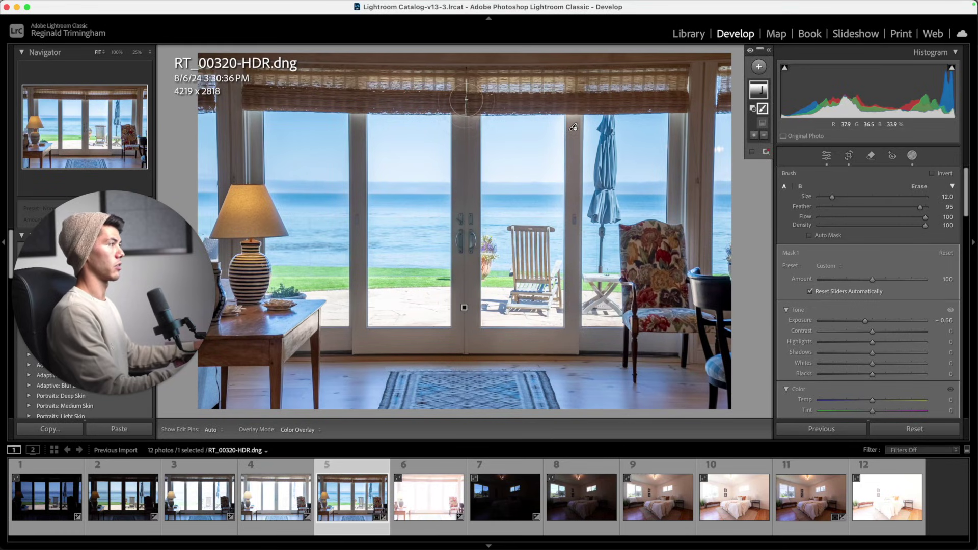
shift+click(464, 337)
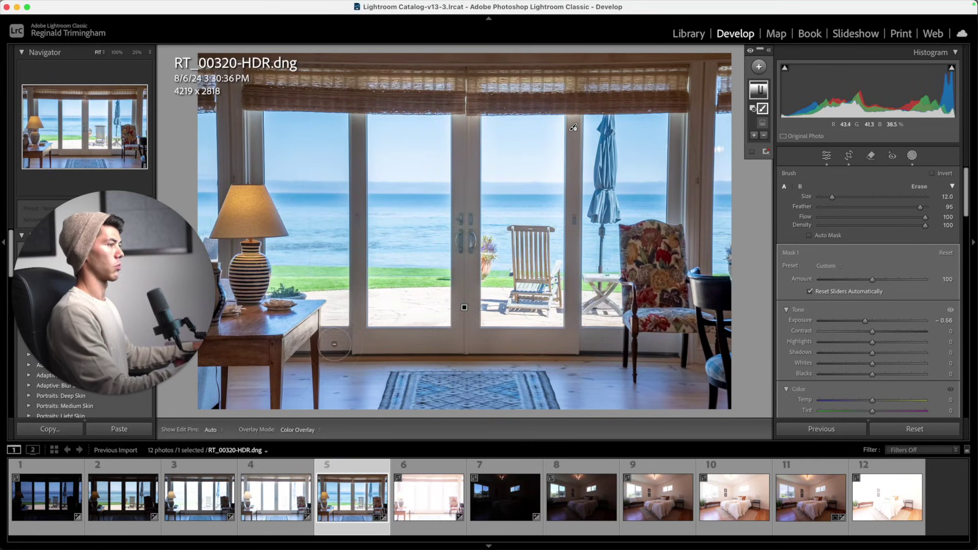
key(super+z)
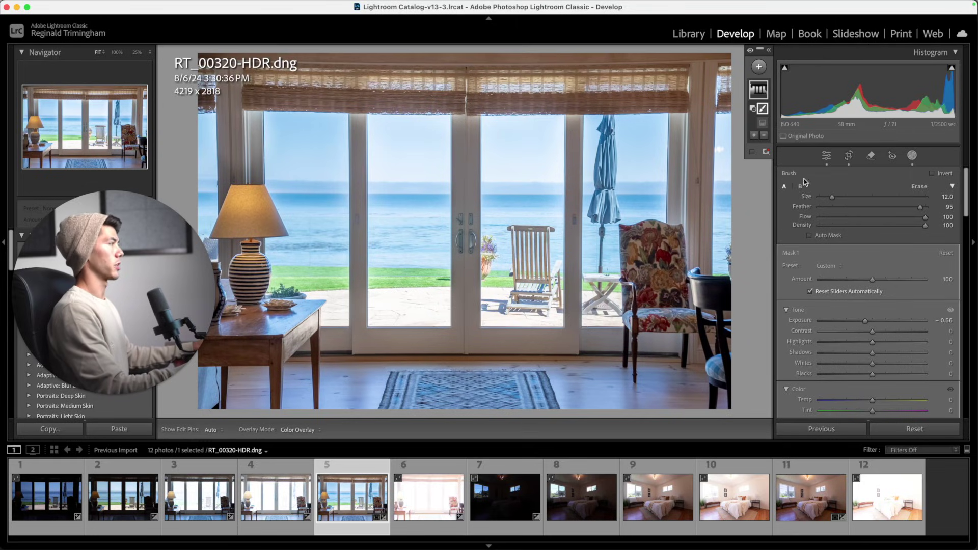
click(765, 89)
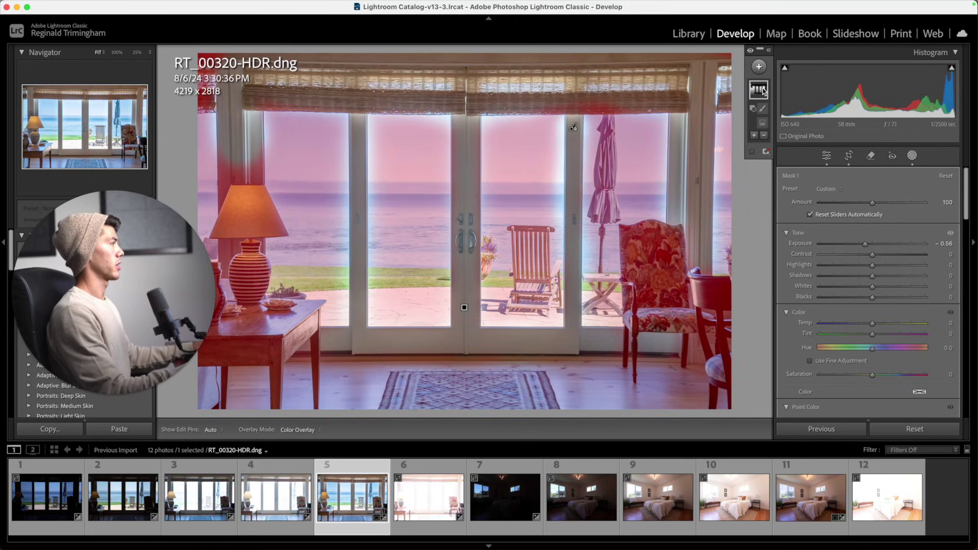
key(super+z)
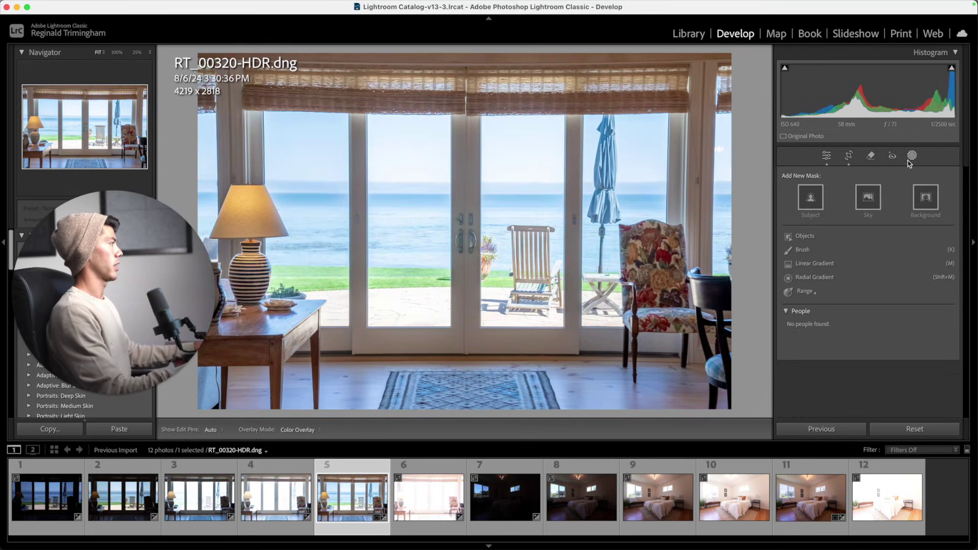
Paint a brush mask over both door panes and darken it to Exposure -0.58.
click(802, 250)
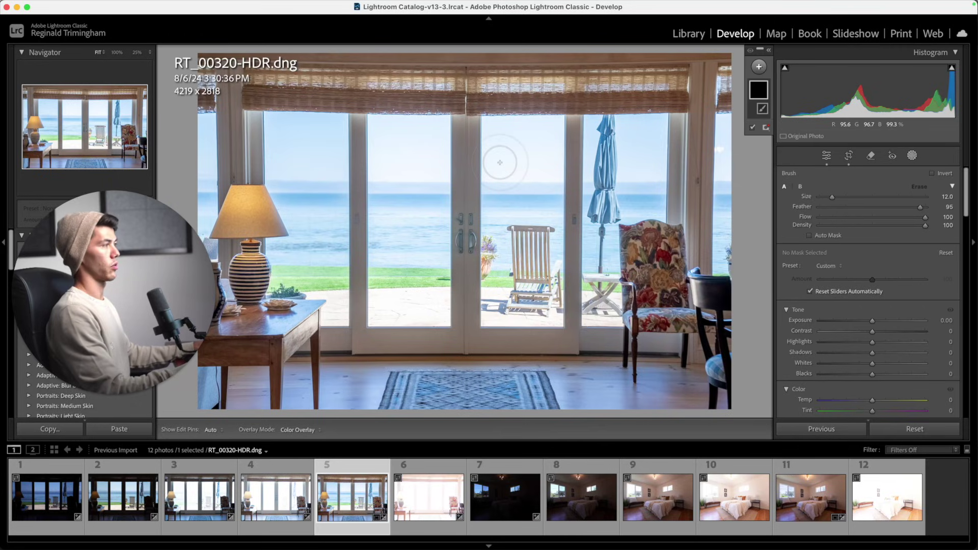
mouse_move(500, 145)
mouse_down()
mouse_move(550, 133)
mouse_move(509, 320)
mouse_up()
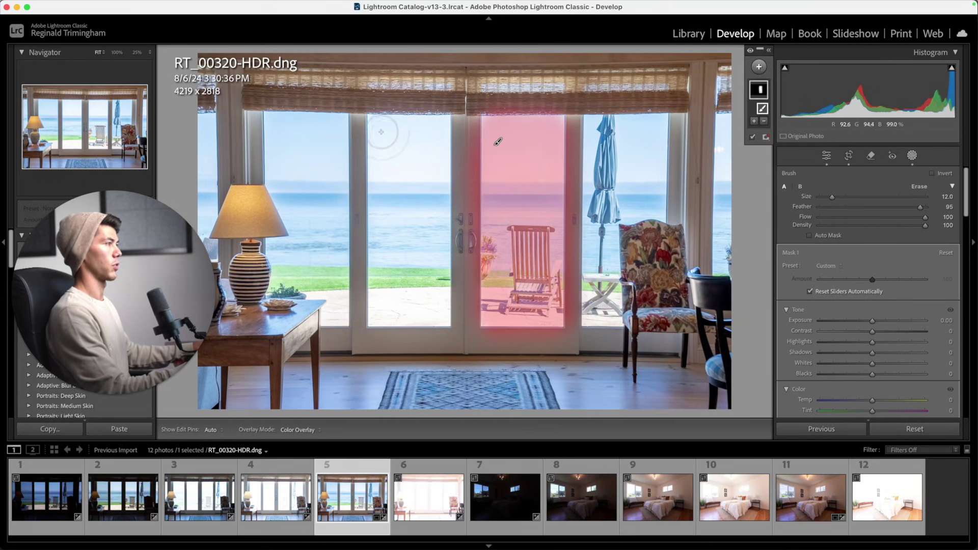
mouse_move(380, 127)
mouse_down()
mouse_move(433, 132)
mouse_move(430, 321)
mouse_move(384, 295)
mouse_move(385, 153)
mouse_move(387, 300)
mouse_move(410, 265)
mouse_up()
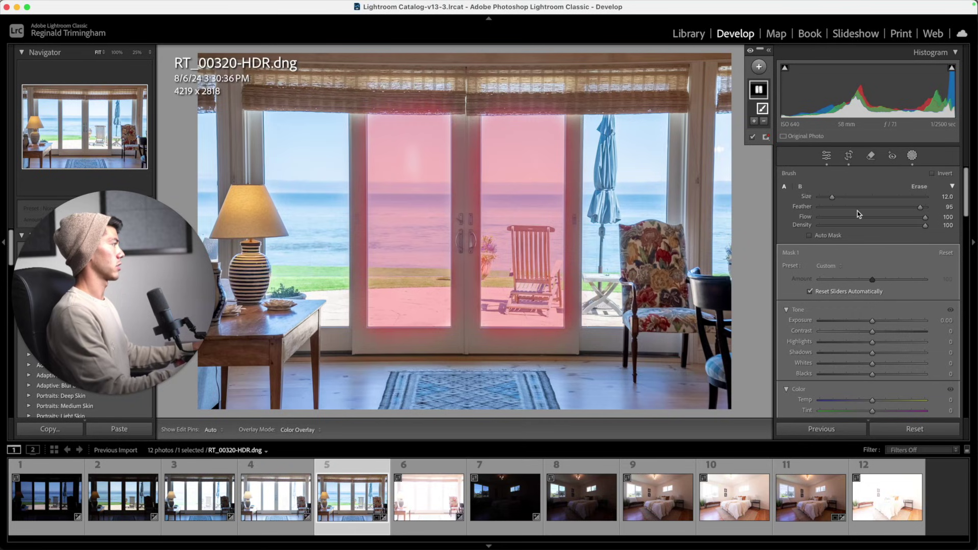
drag(872, 322, 864, 324)
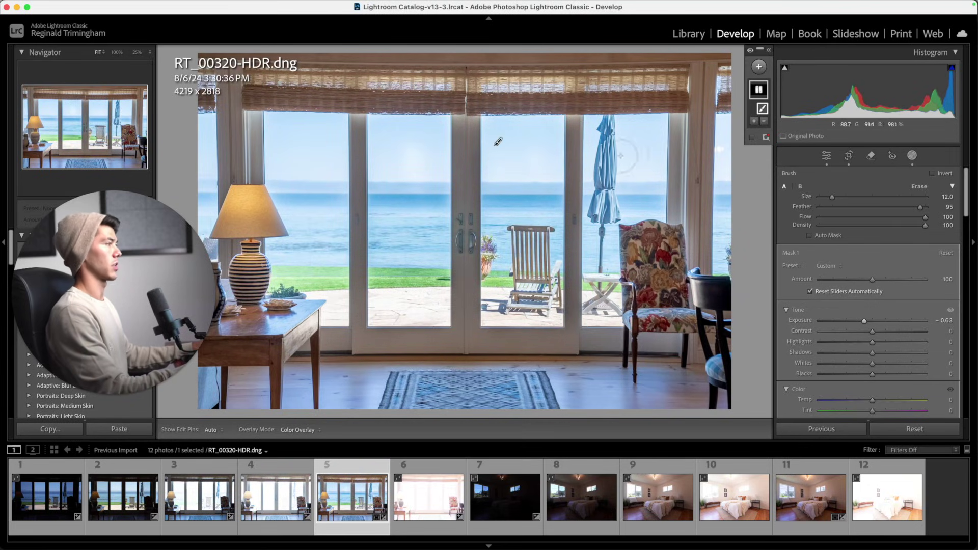
key(h)
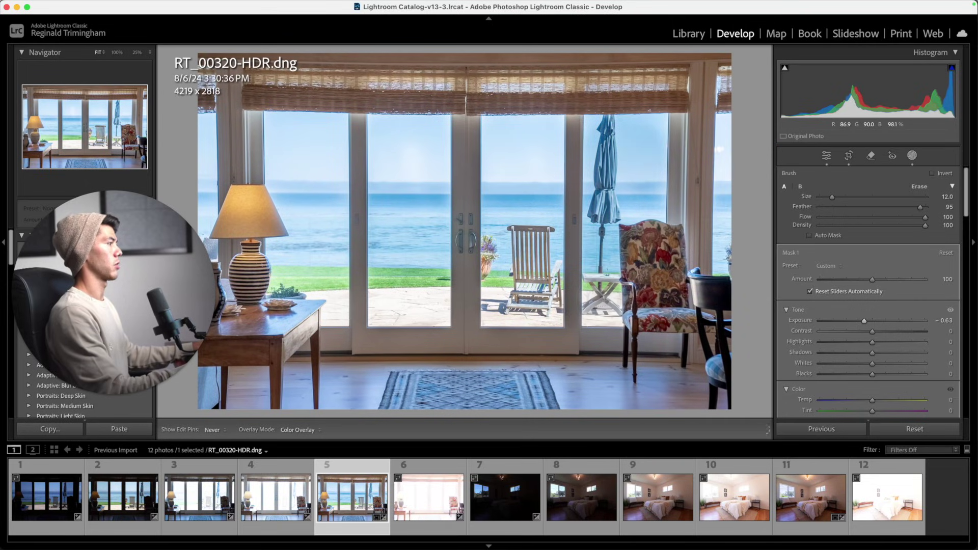
key(h)
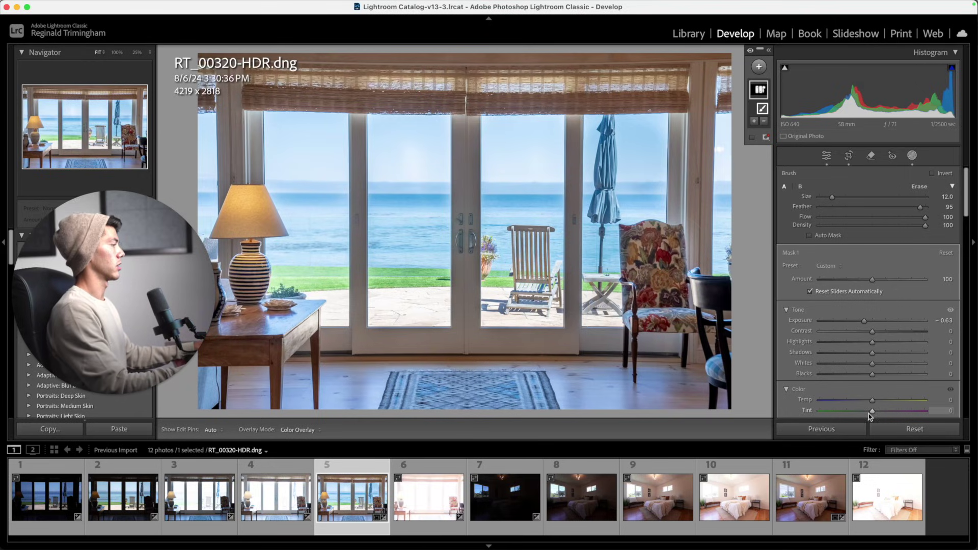
Warm the brush mask to Temp 14 and Tint 6, easing Exposure to -0.43.
drag(872, 404, 877, 404)
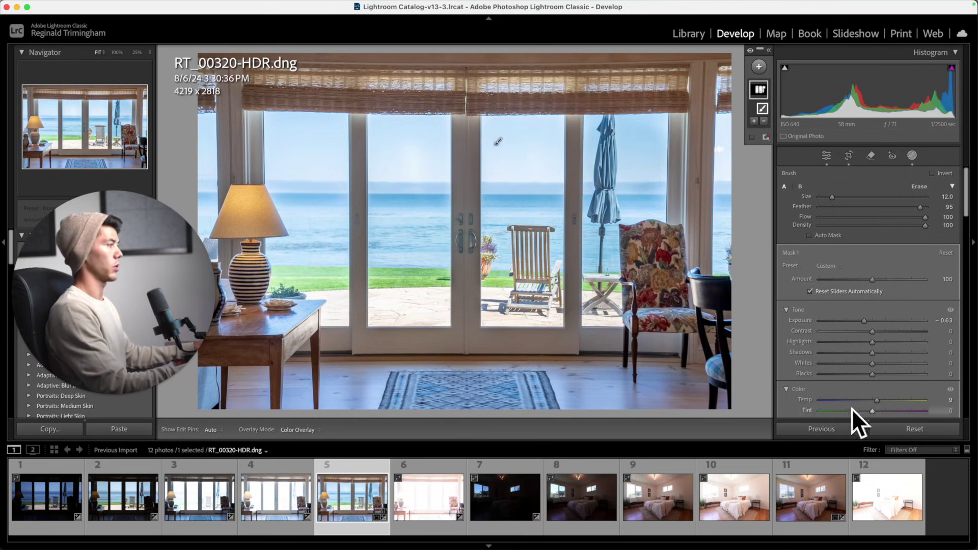
drag(877, 402, 875, 411)
drag(864, 321, 861, 324)
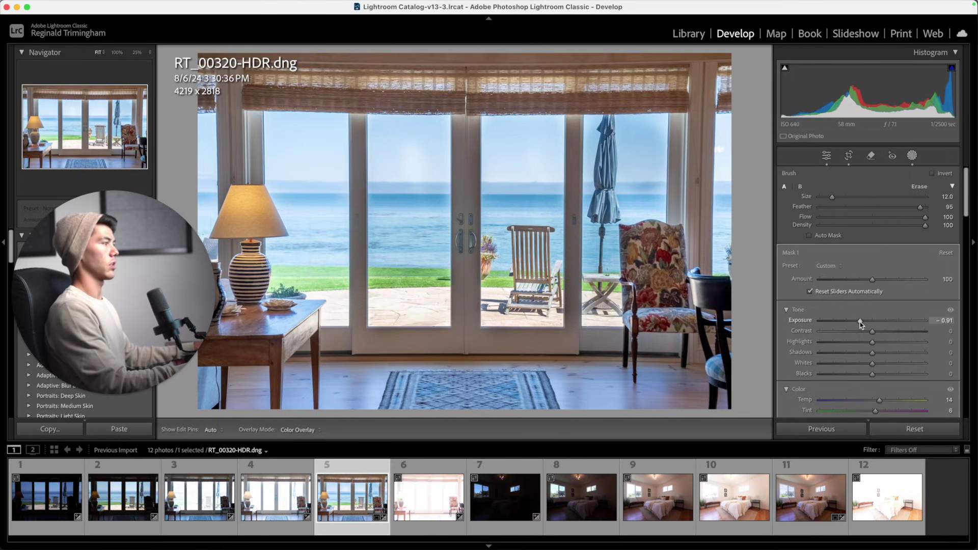
drag(859, 322, 866, 323)
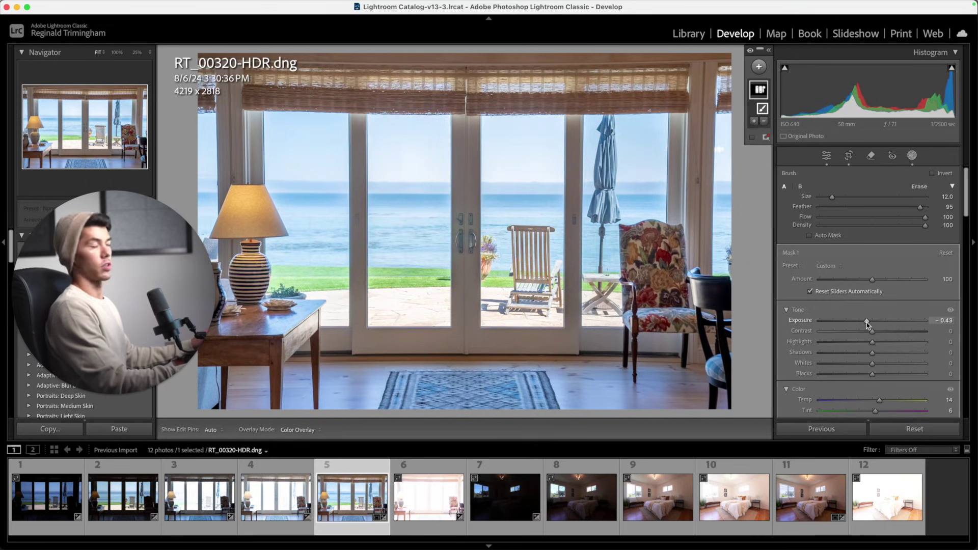
Open RT_01387-HDR.dng, sample white balance from the white bedding (Temp 3,550), and raise Exposure to +0.85.
click(657, 496)
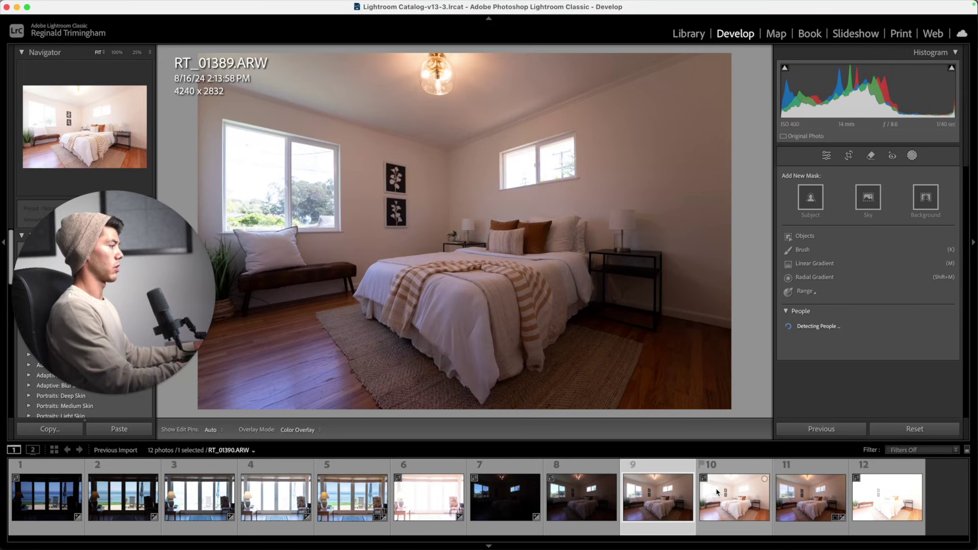
click(807, 496)
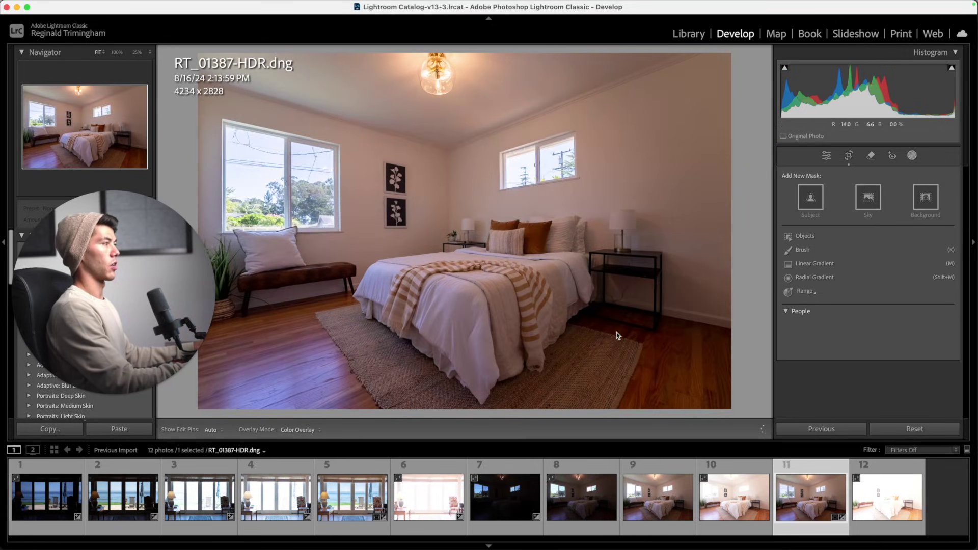
click(826, 156)
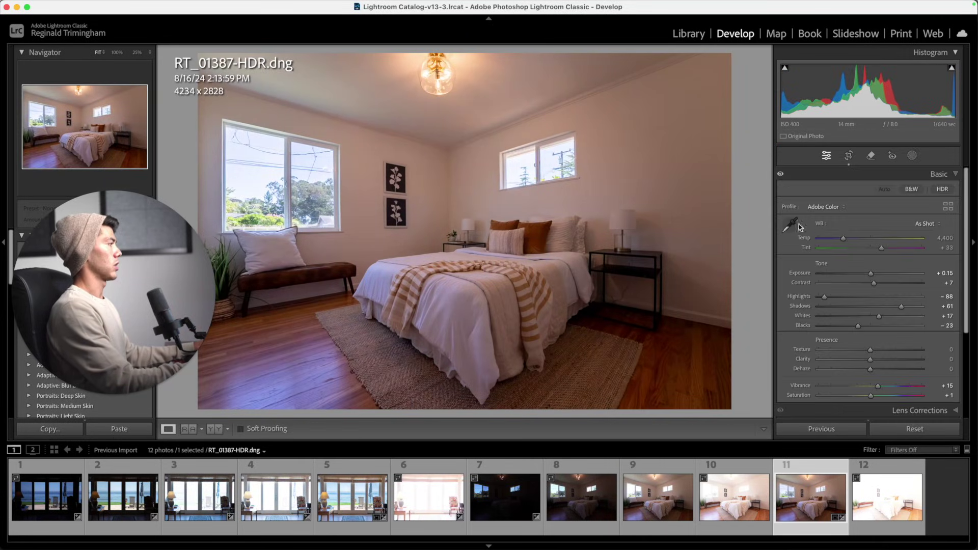
click(798, 227)
click(548, 280)
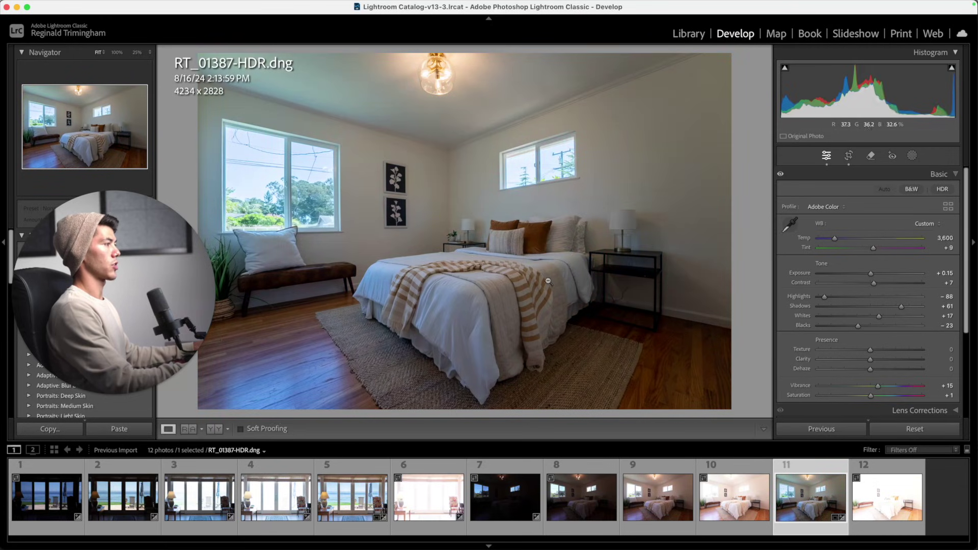
drag(871, 274, 876, 275)
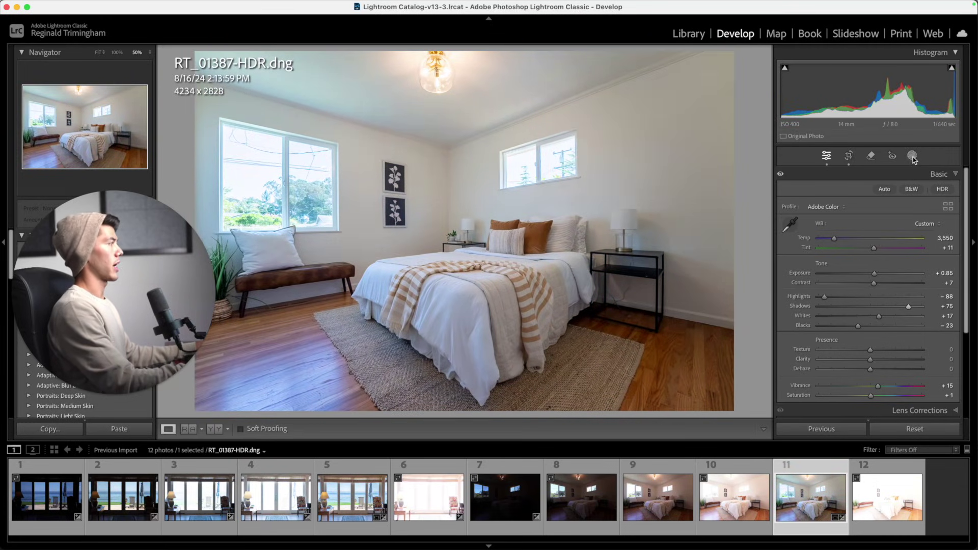
Add a linear gradient mask from lower right toward upper left that raises Exposure to +0.54.
click(911, 156)
click(815, 263)
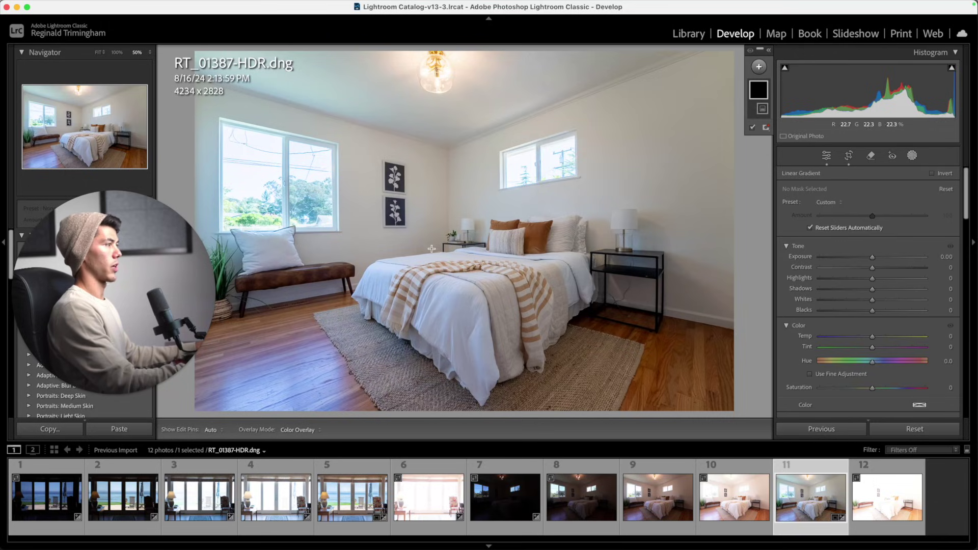
drag(736, 376, 352, 215)
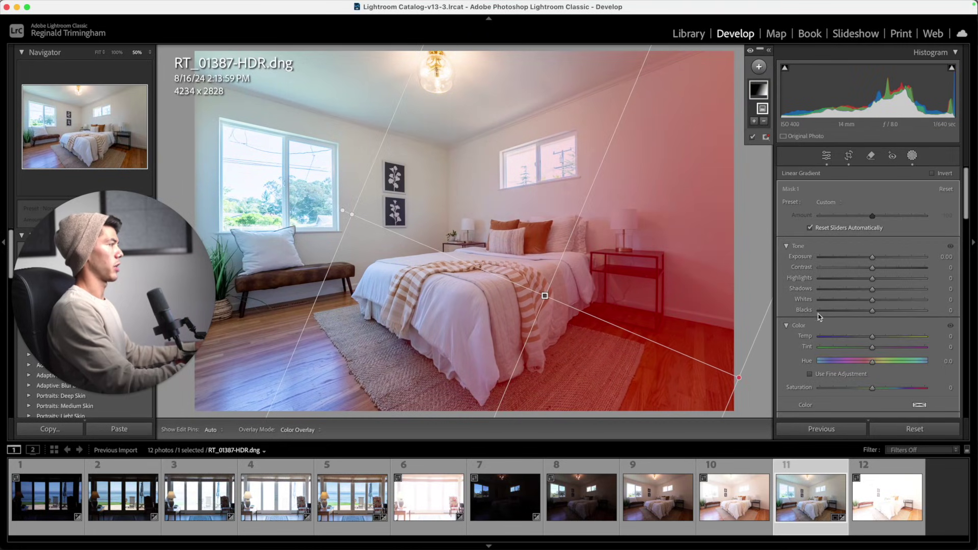
drag(872, 257, 883, 258)
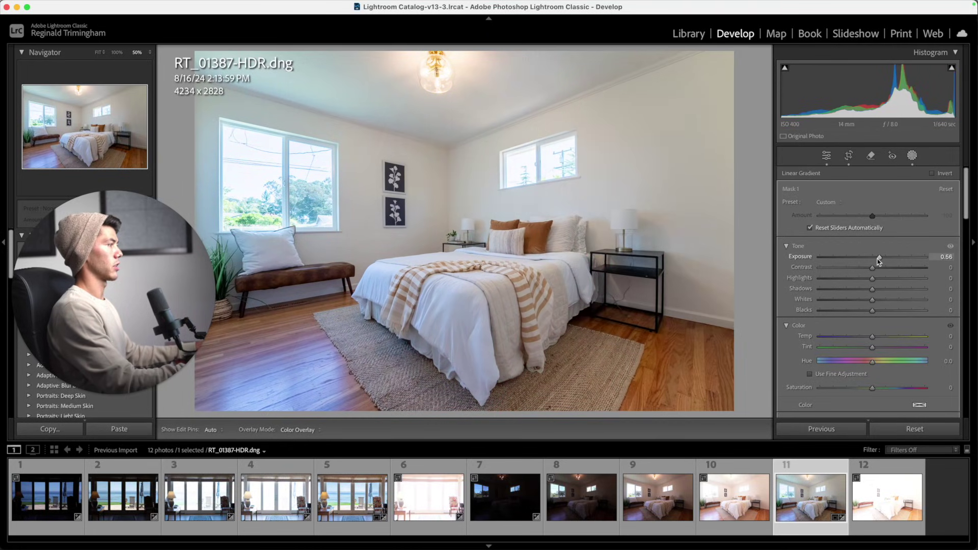
click(751, 52)
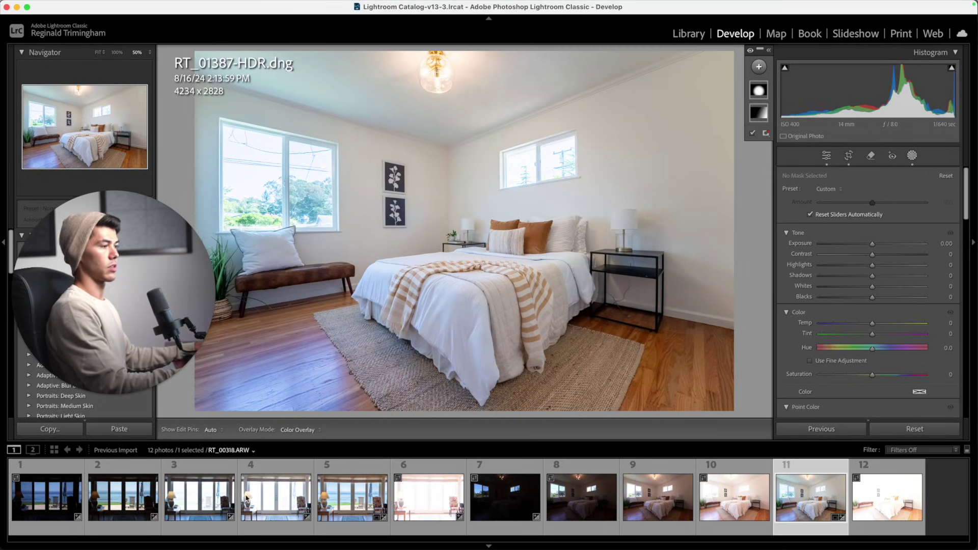
Return to the beach-house HDR photo RT_00320-HDR.dng.
click(352, 496)
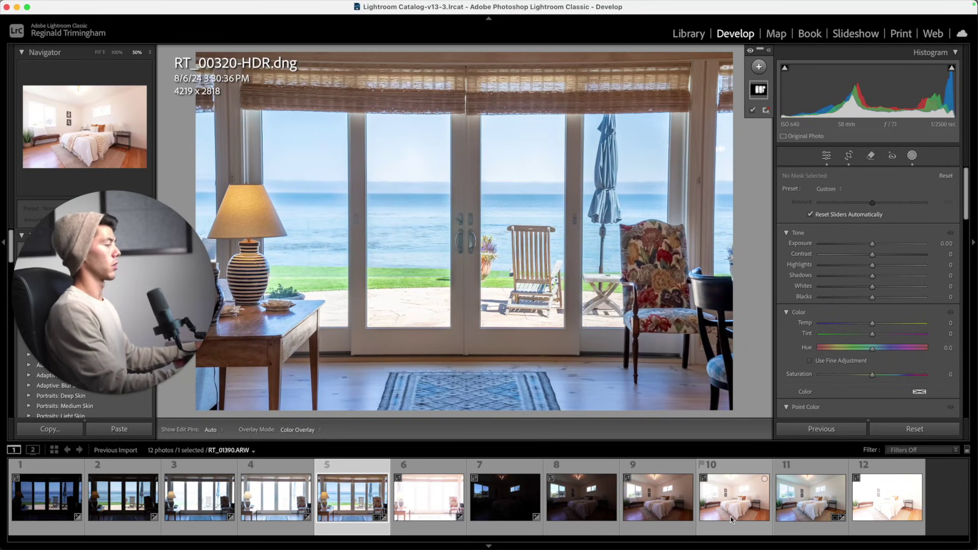
key(super+z)
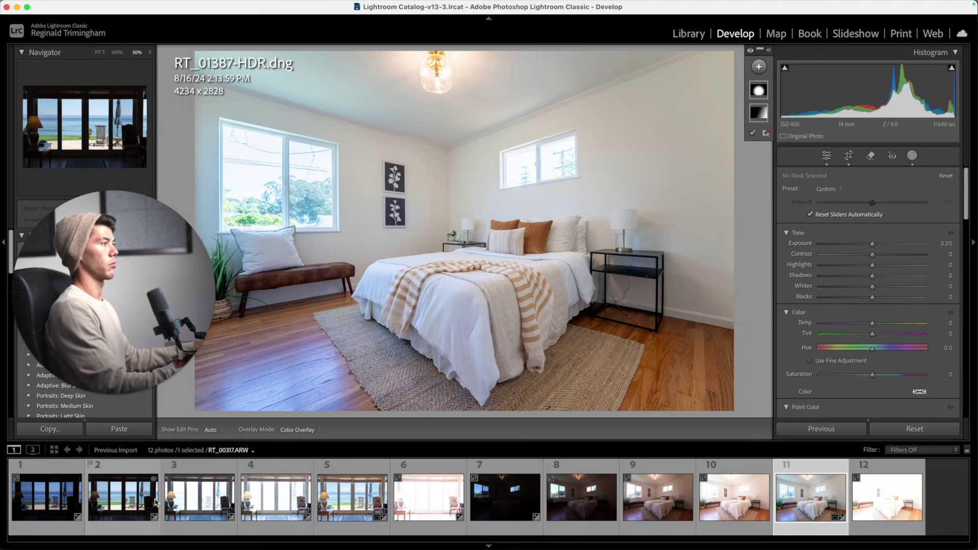
click(328, 512)
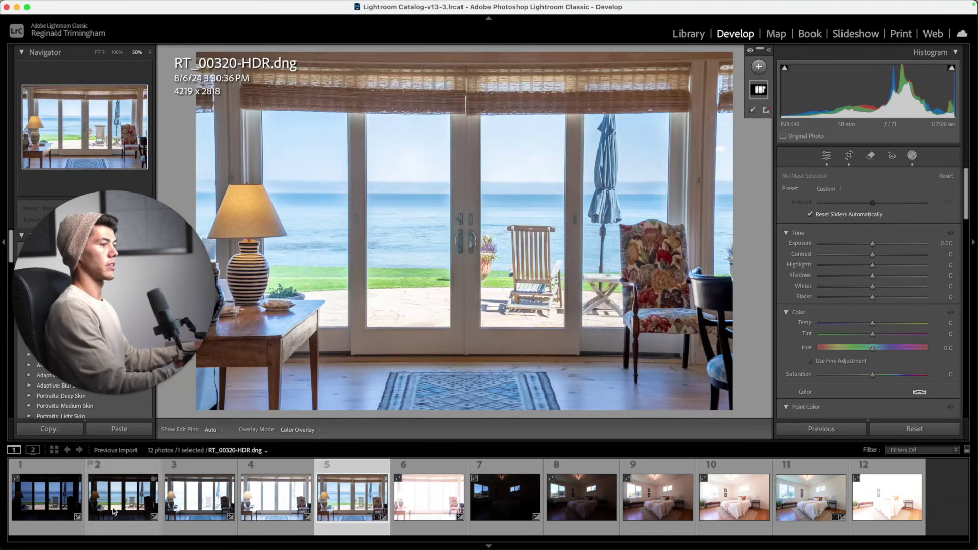
Compare the brackets RT_00316 through RT_00320, ending on RT_00318.ARW with Basic adjustments shown.
click(145, 499)
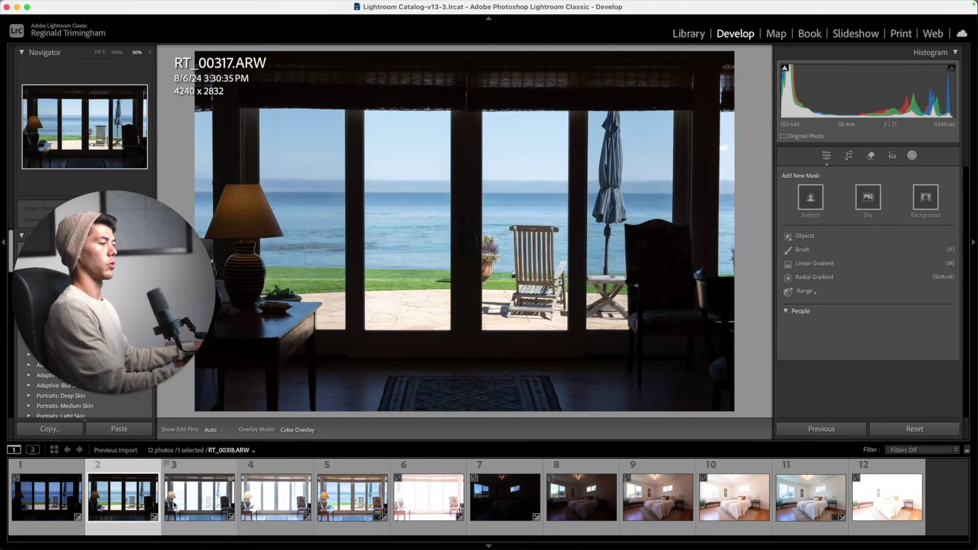
click(269, 503)
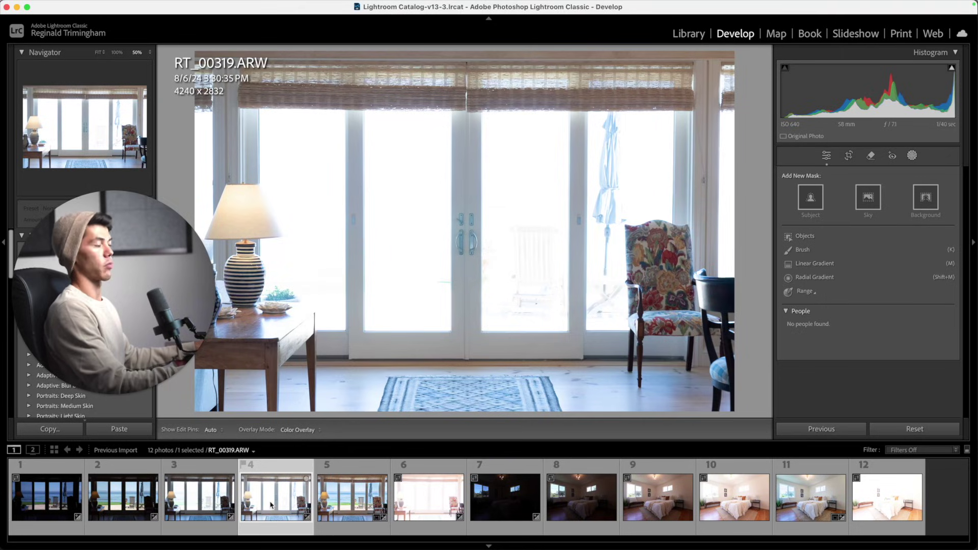
key(Left)
key(Left)
key(Left)
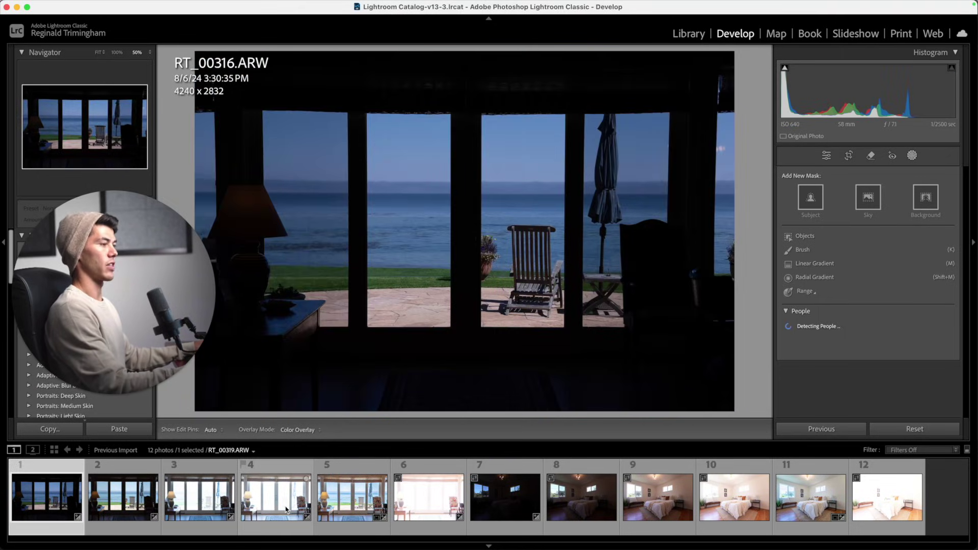
click(404, 514)
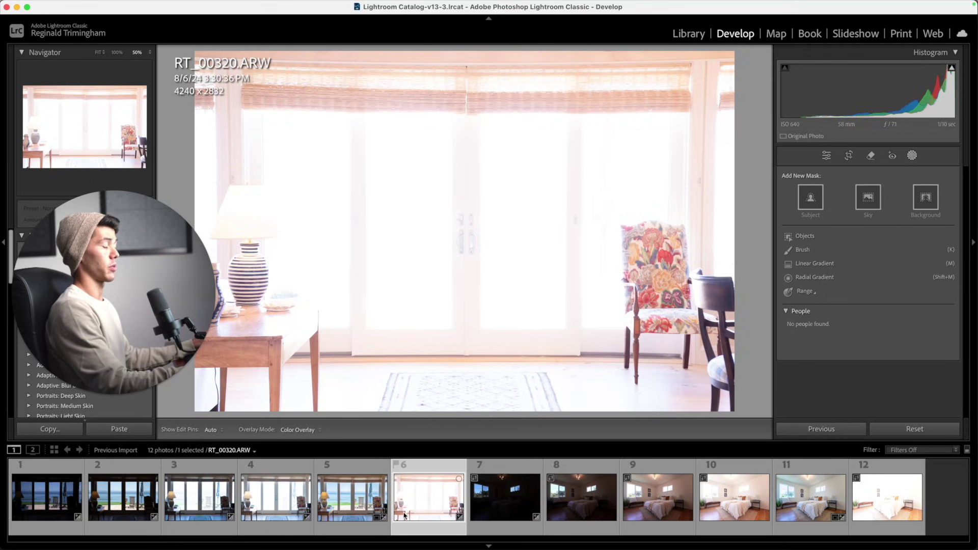
click(113, 509)
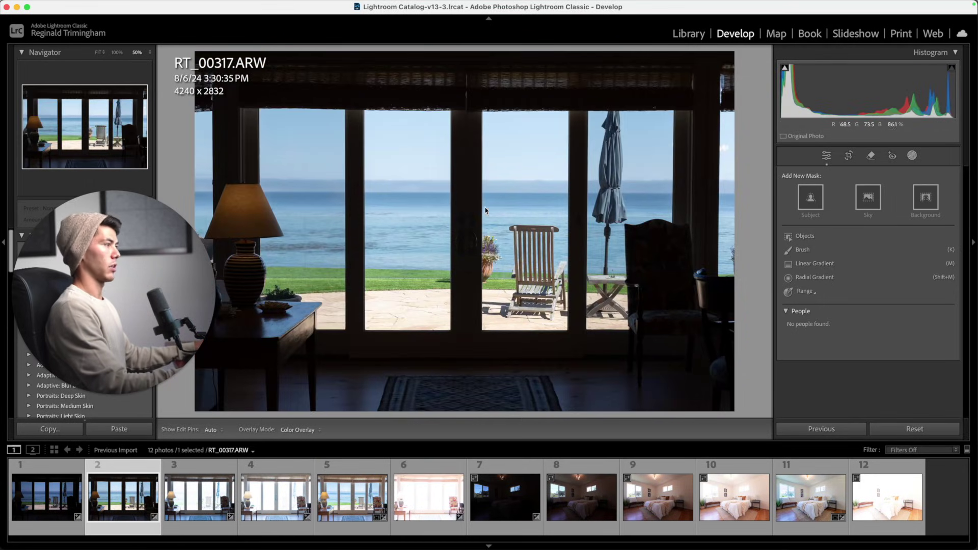
click(826, 156)
key(Right)
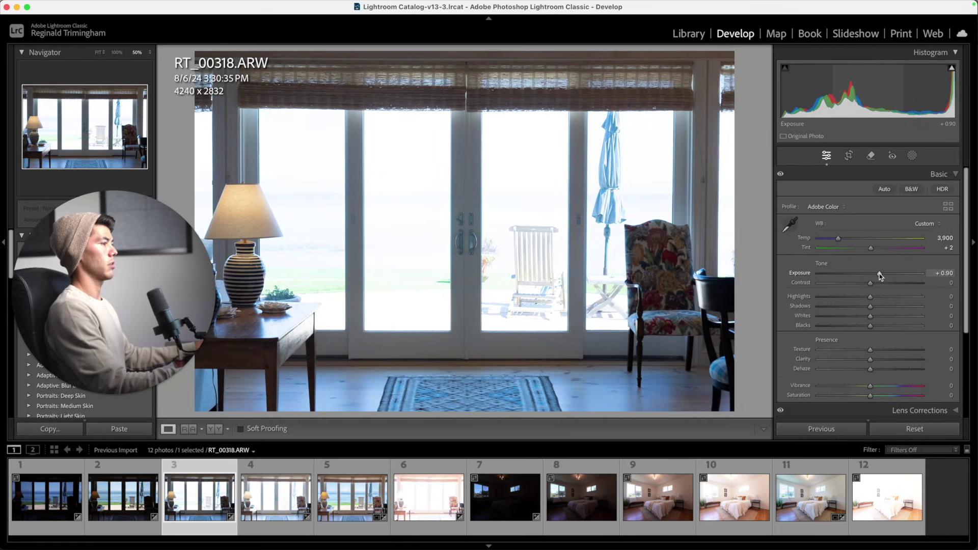
Select brackets RT_00317 through RT_00319 together and enable Auto Sync.
key(Right)
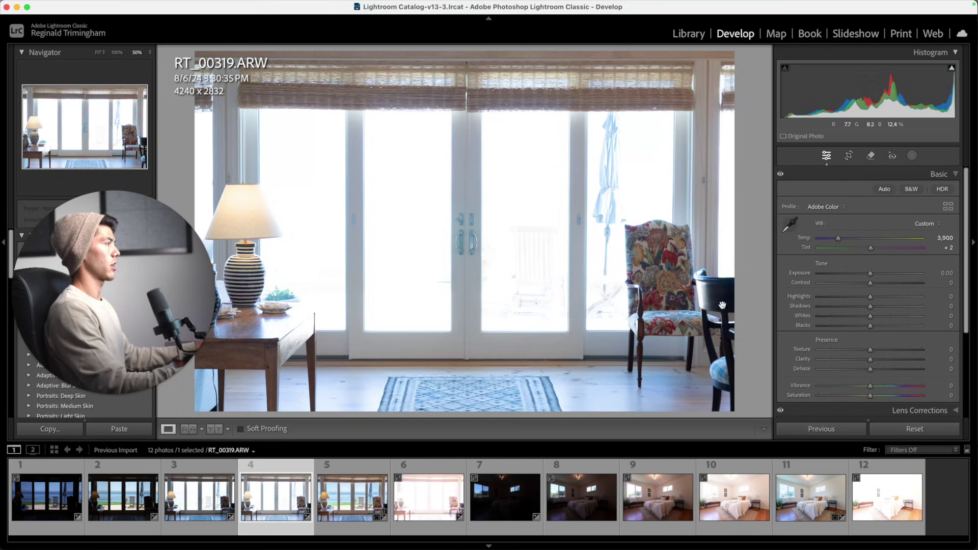
key(Left)
key(Left)
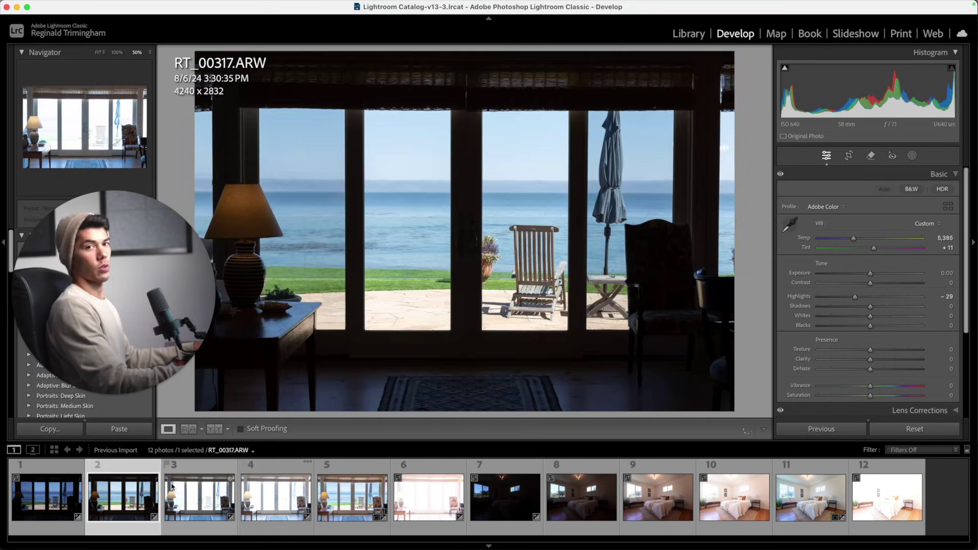
shift+click(279, 500)
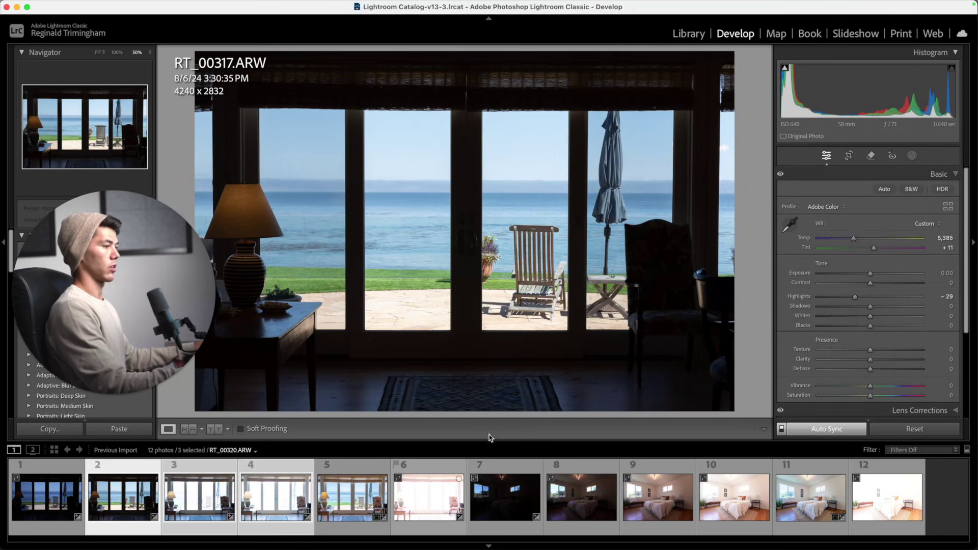
click(782, 430)
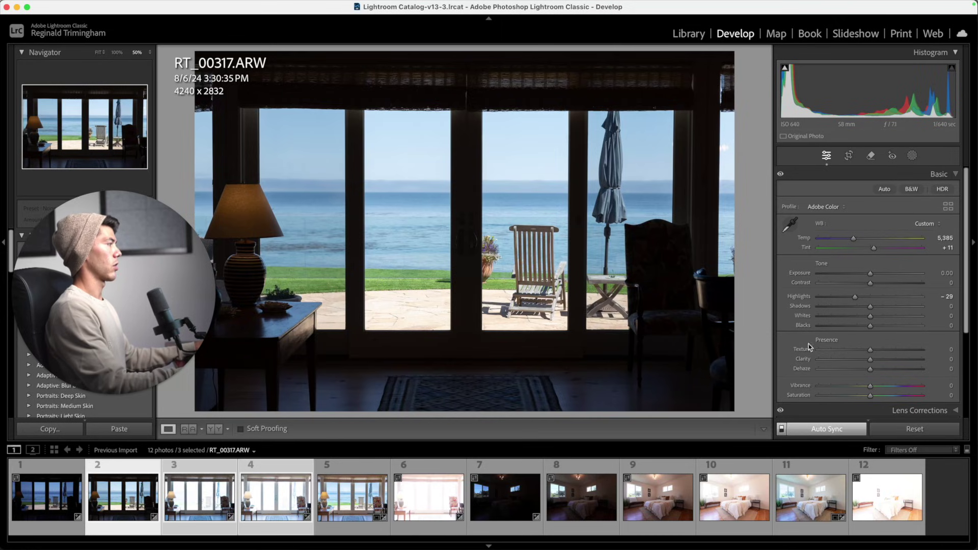
Sample white balance from the doors so all three brackets share Temp 4,200, Tint +5.
click(199, 496)
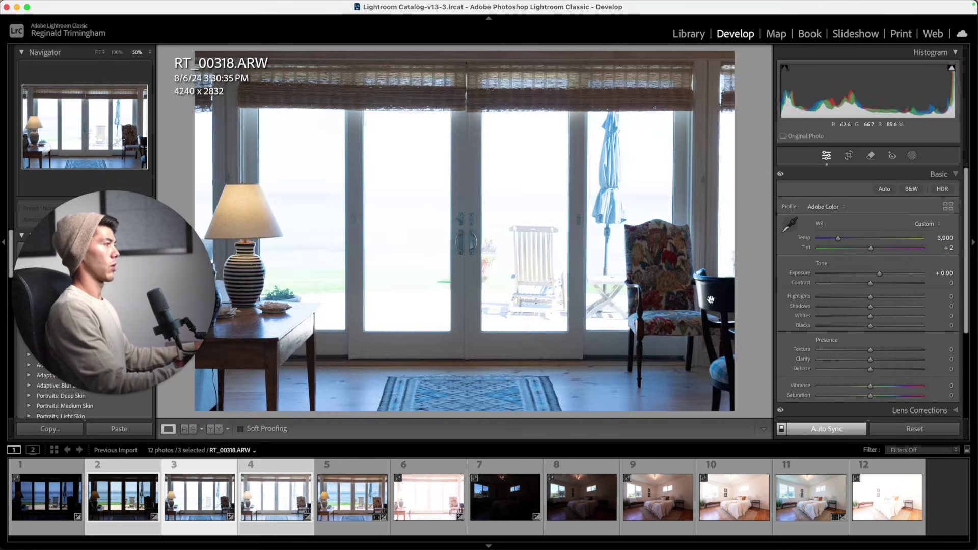
key(w)
click(468, 283)
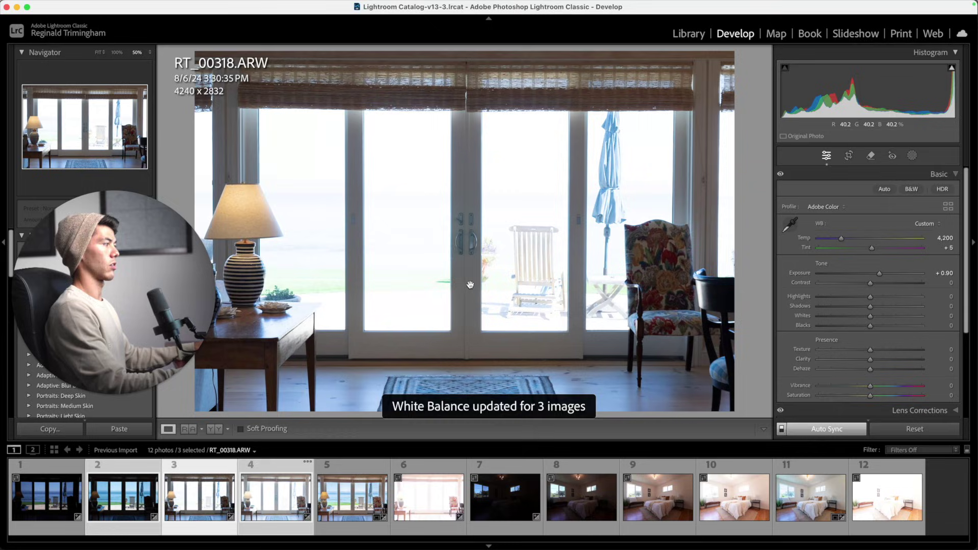
key(w)
key(Left)
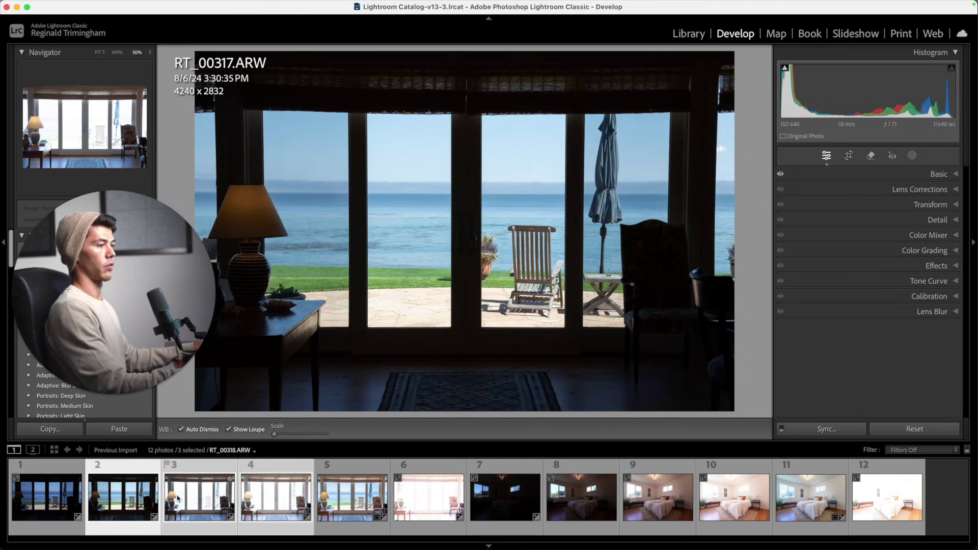
key(shift)
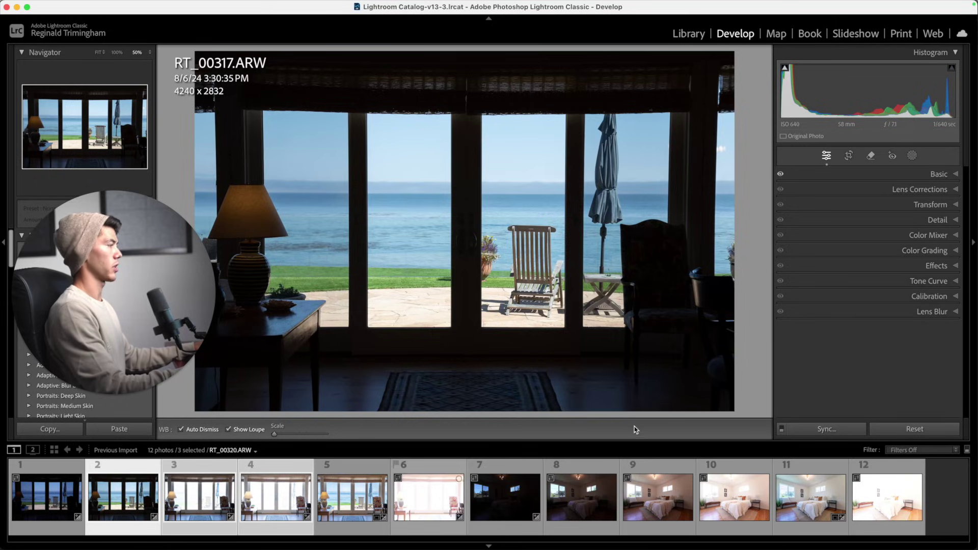
key(super)
Enable Remove Chromatic Aberration and lens Profile Corrections for the brackets.
click(939, 190)
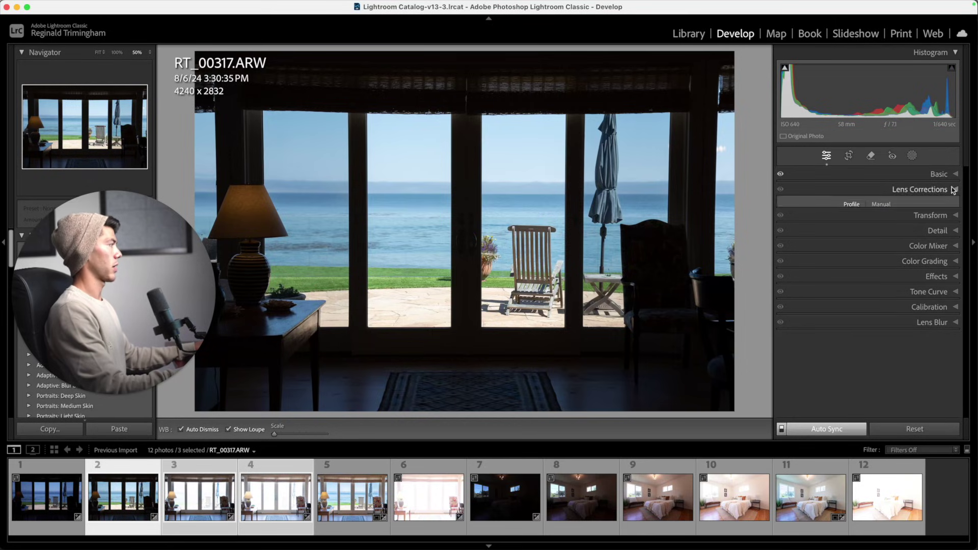
click(820, 219)
click(820, 228)
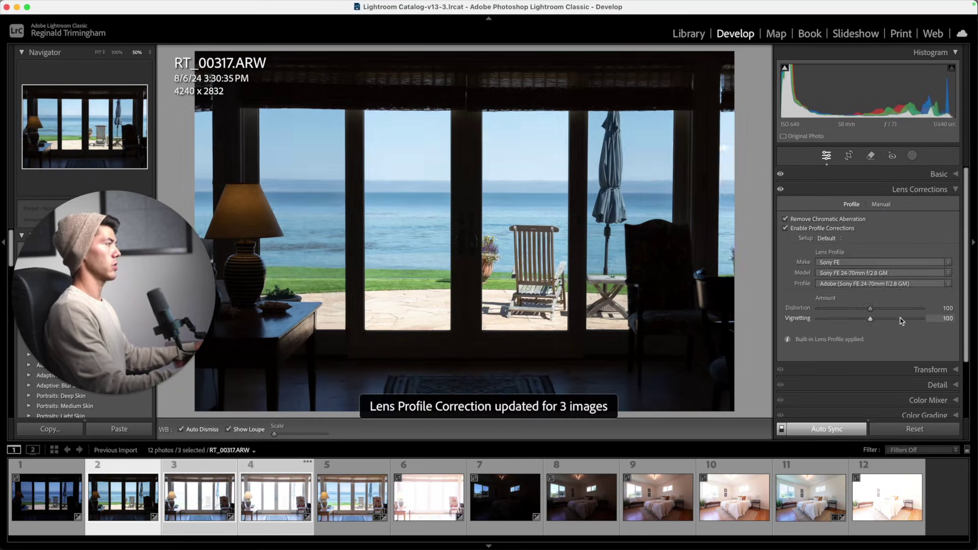
Open RT_00317, RT_00318 and RT_00319 as layers in one Photoshop document.
click(207, 485)
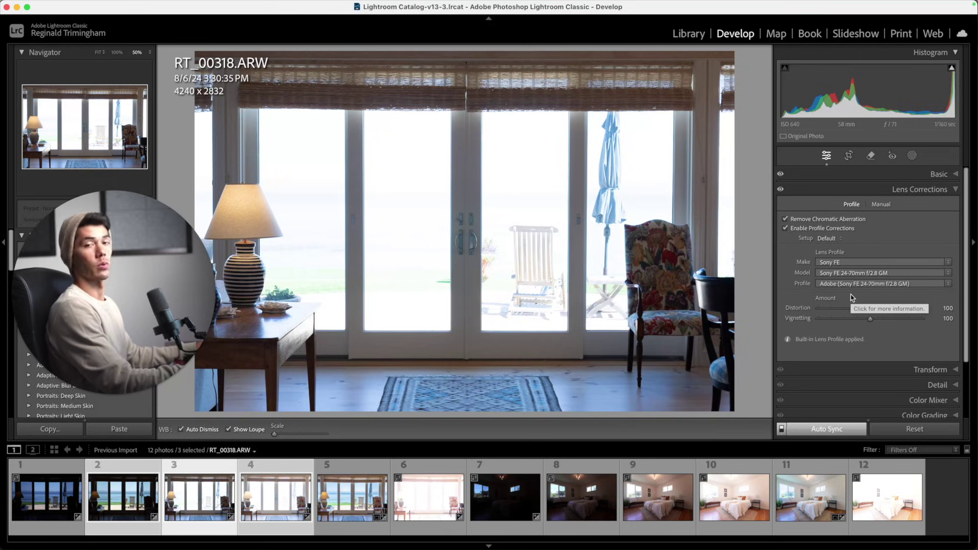
key(Left)
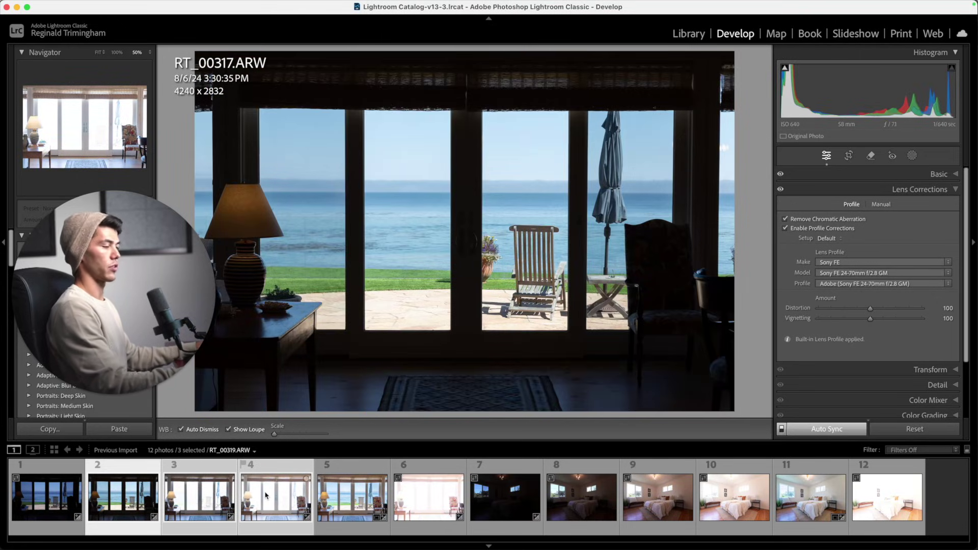
ctrl+click(267, 492)
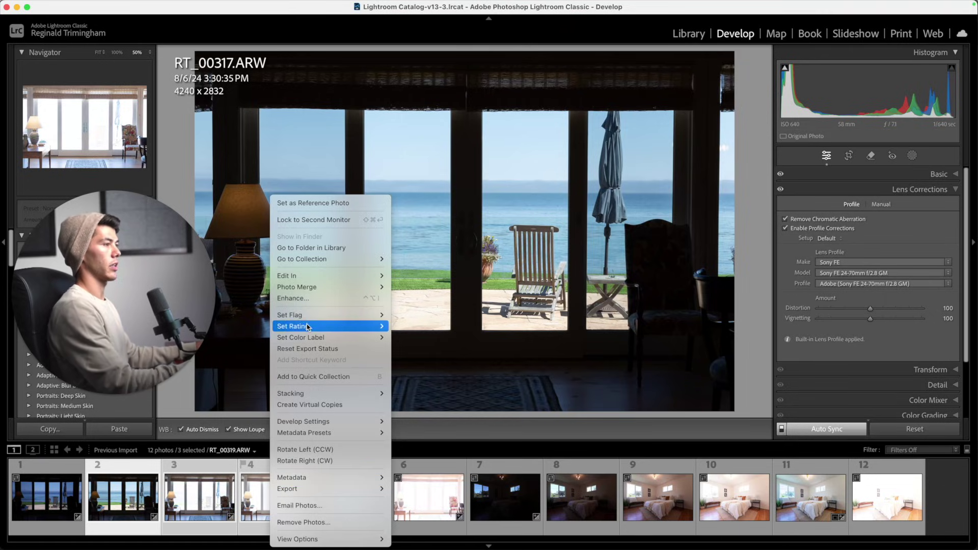
mouse_move(317, 276)
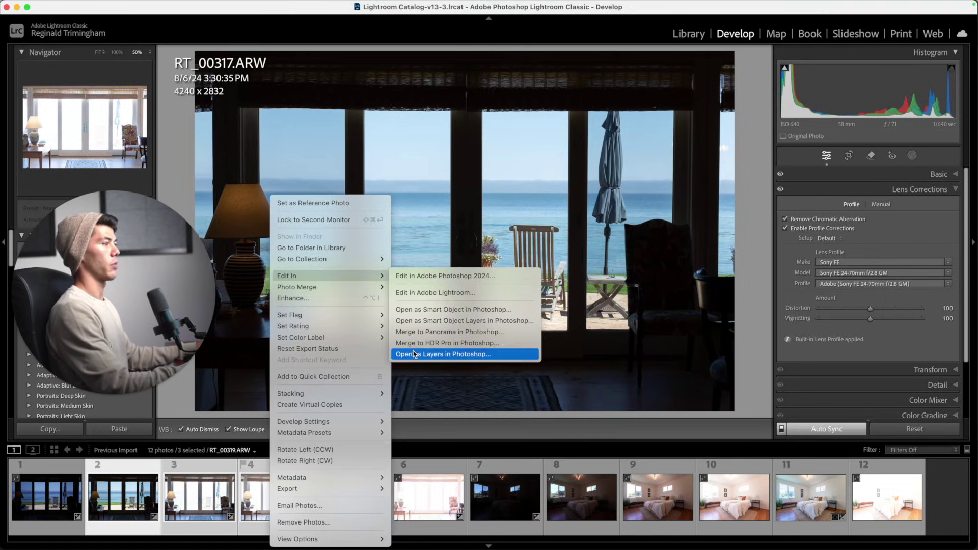
click(443, 354)
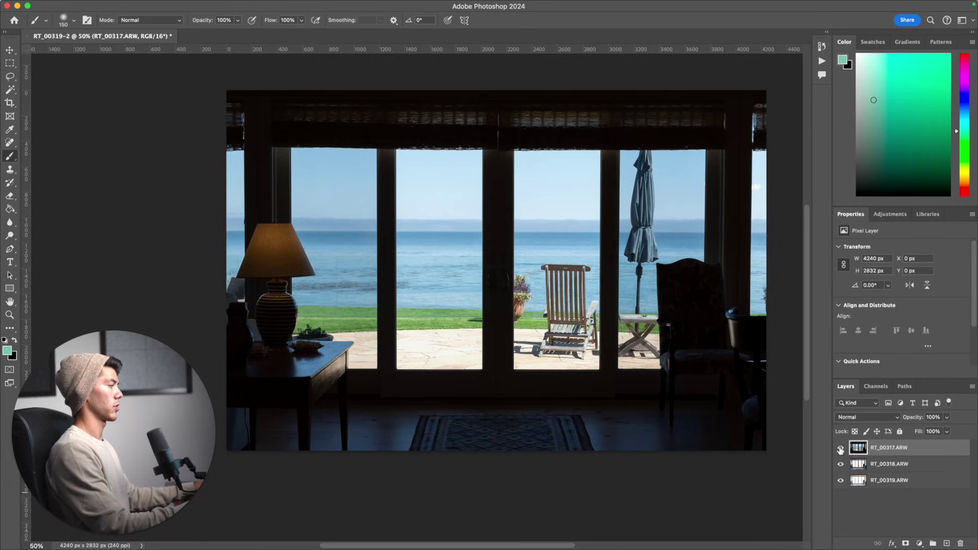
Compare the exposure layers, leaving RT_00317 hidden and RT_00318 as the active layer.
click(841, 448)
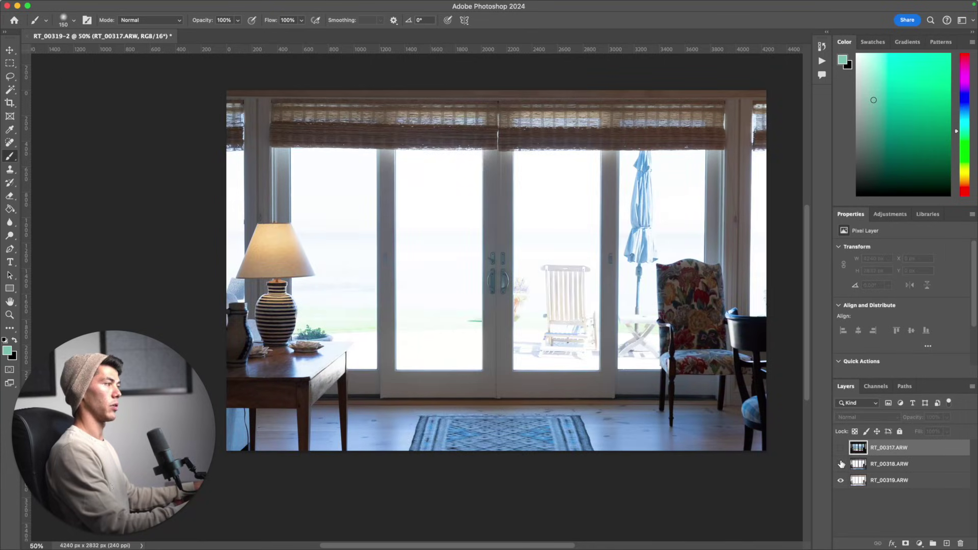
click(841, 464)
click(840, 464)
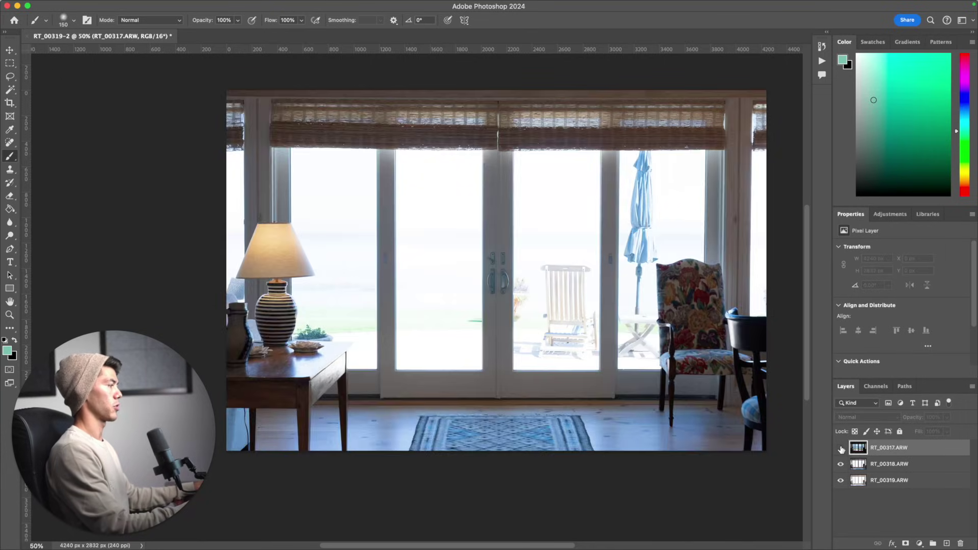
click(840, 448)
click(840, 448)
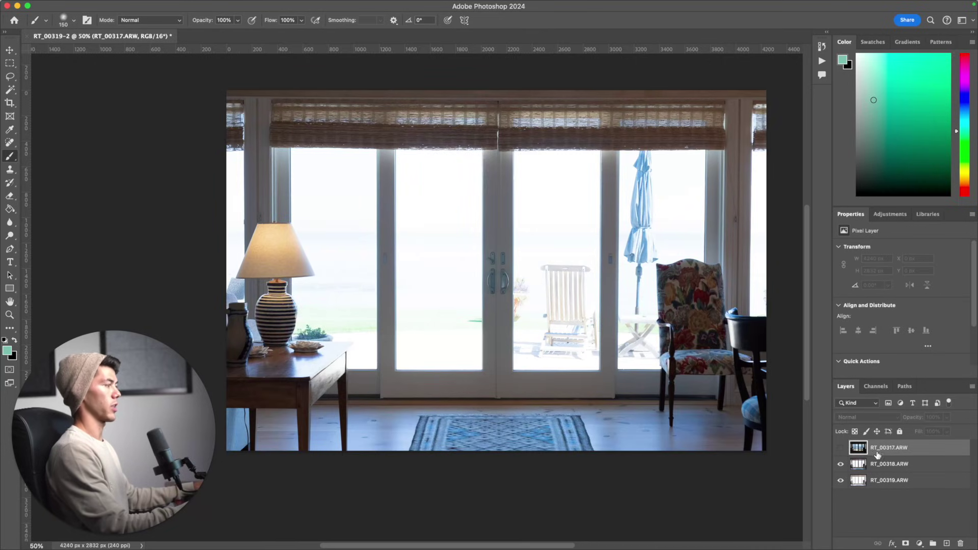
click(889, 464)
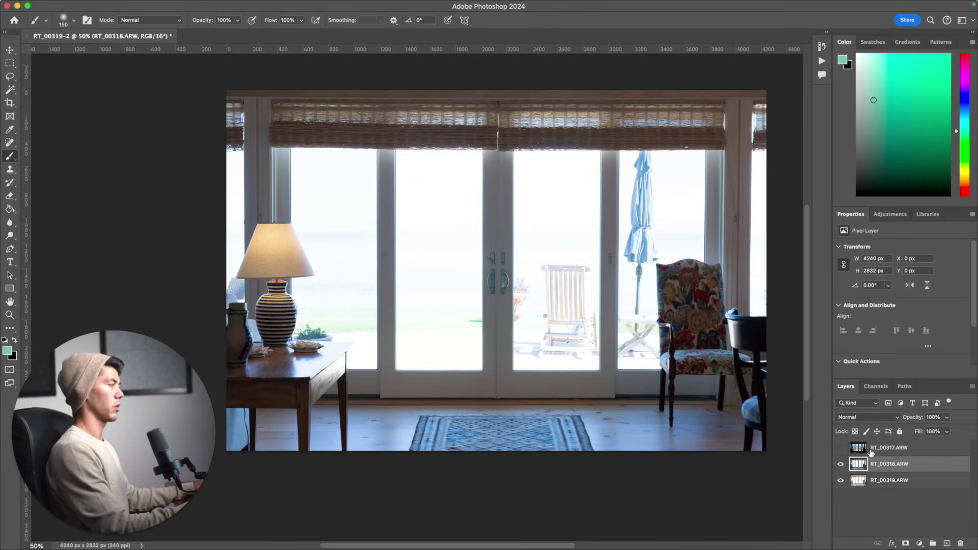
Load RT_00318's bright areas as a luminosity selection and feather it by 150 pixels.
click(876, 386)
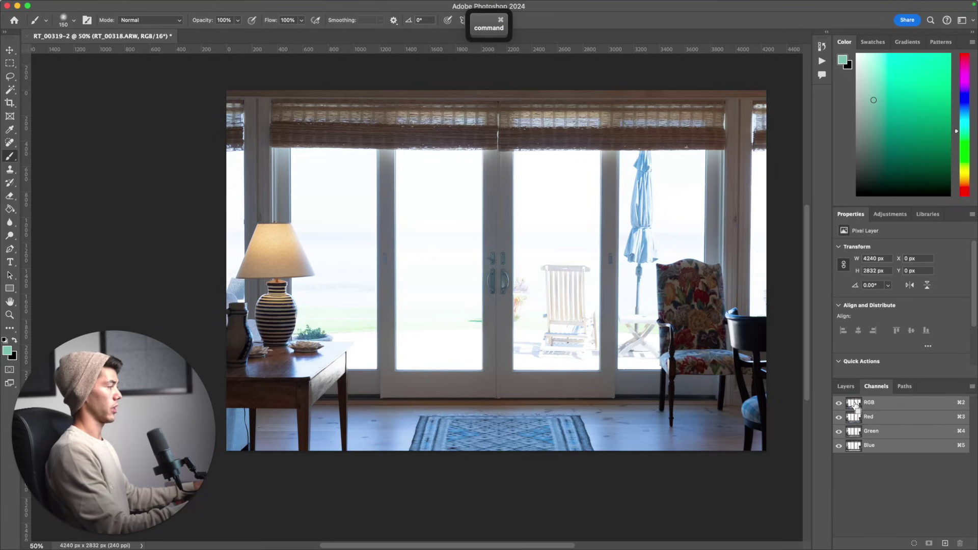
super+click(856, 405)
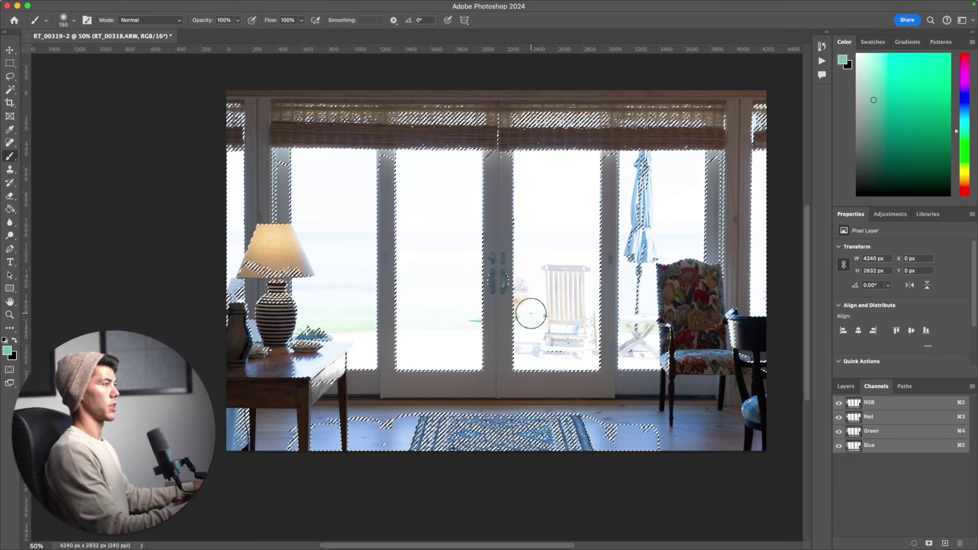
key(shift)
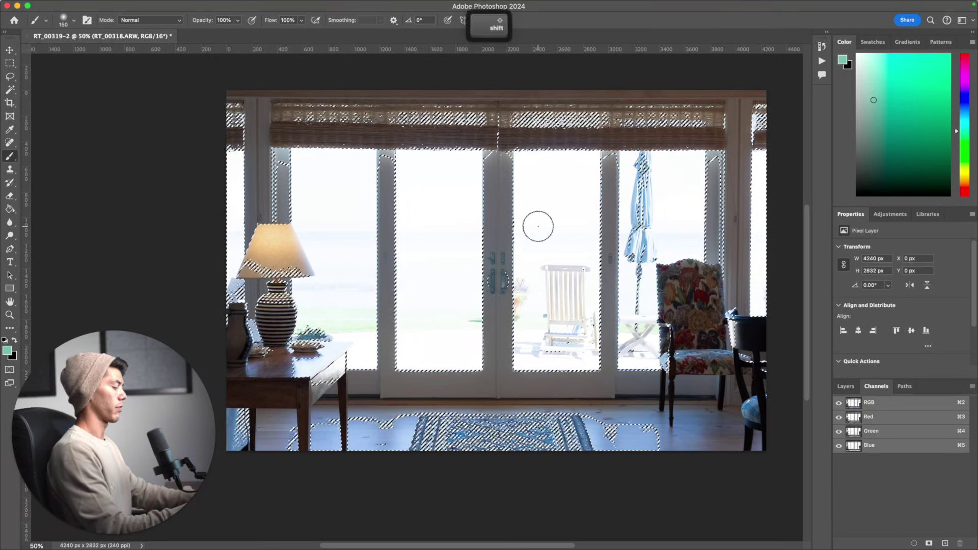
key(shift+F6)
text(150)
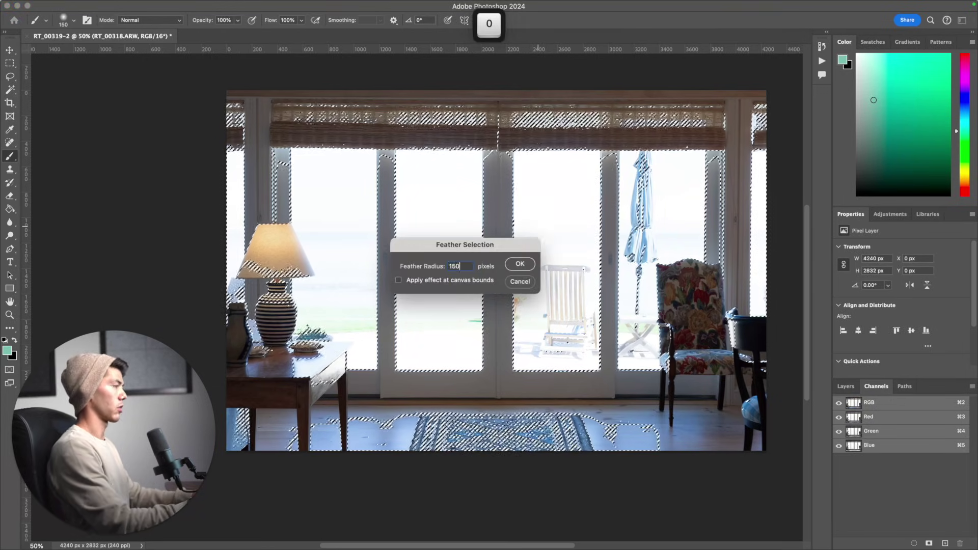
key(Return)
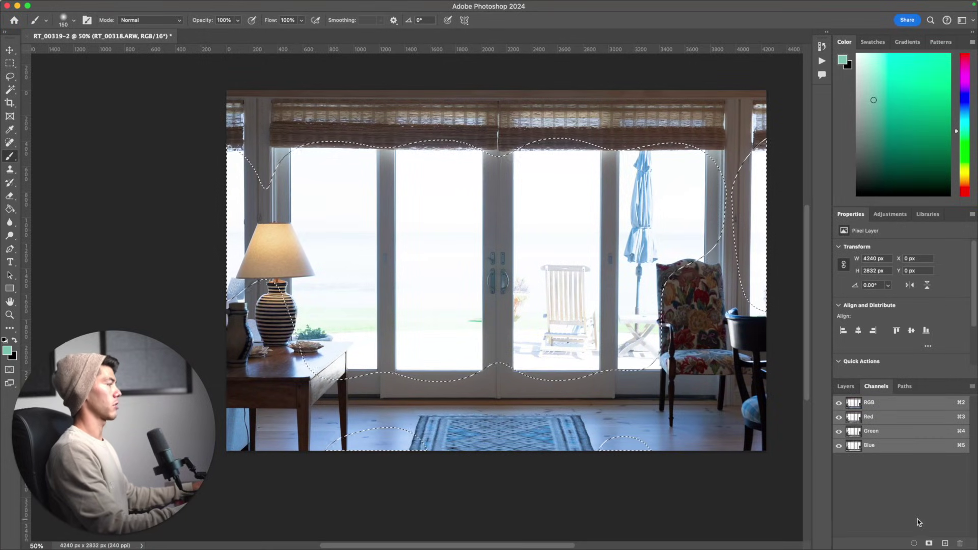
Add a layer mask to RT_00318 from the feathered selection and check the blend.
click(846, 386)
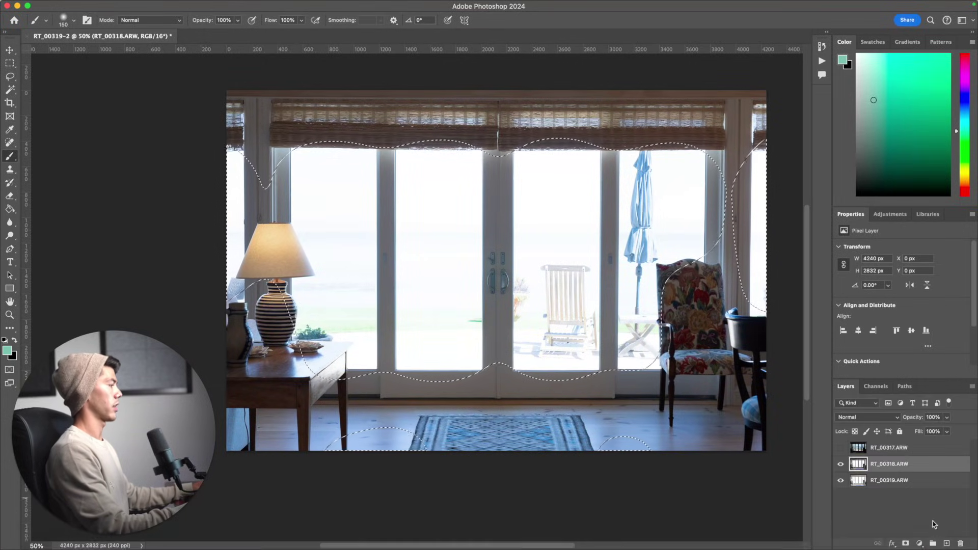
click(905, 543)
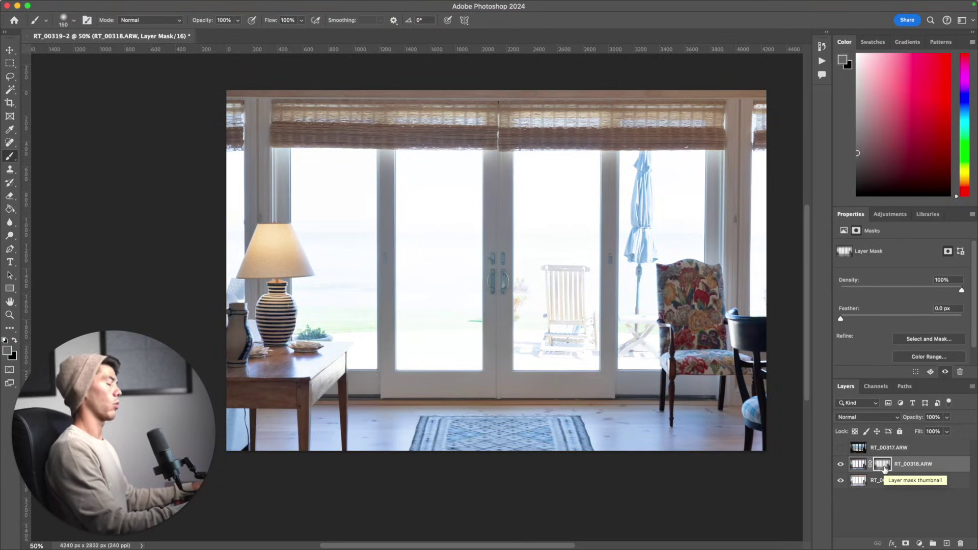
click(841, 465)
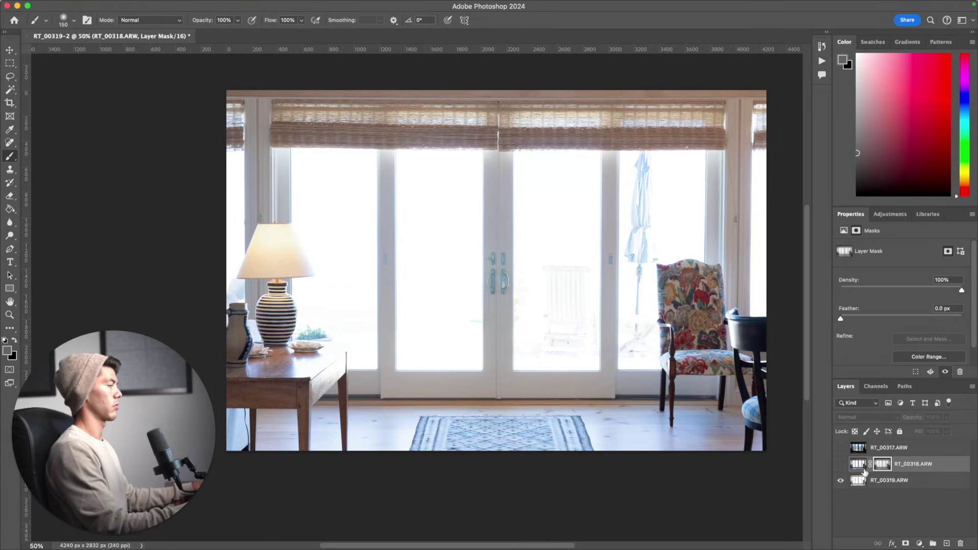
click(840, 464)
click(840, 480)
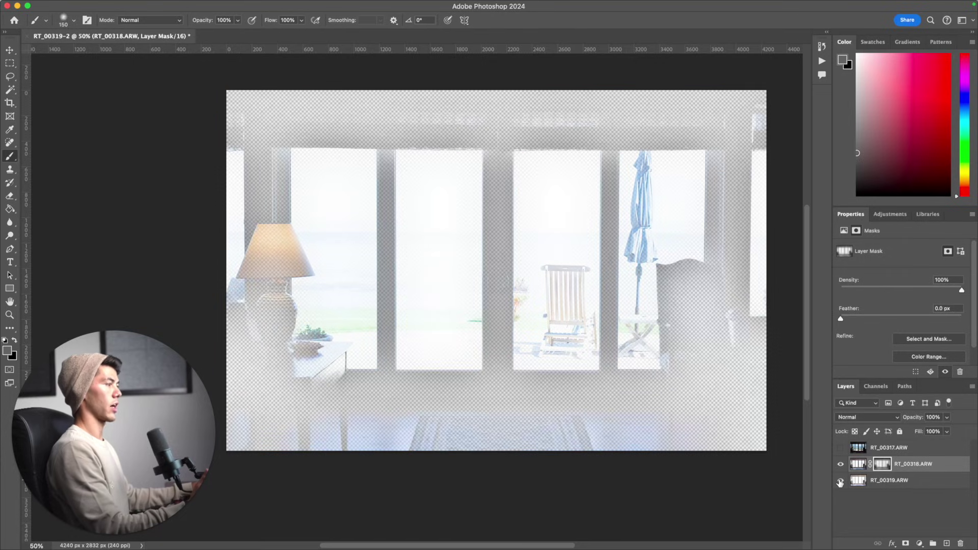
click(841, 481)
click(840, 480)
click(840, 481)
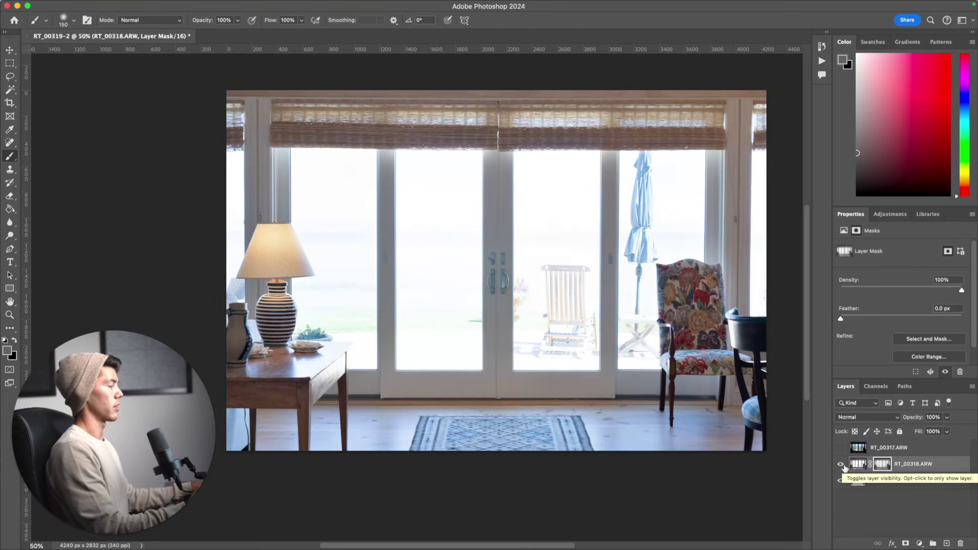
Slightly lower RT_00319's exposure with the Camera Raw Filter and show RT_00317 again.
click(865, 481)
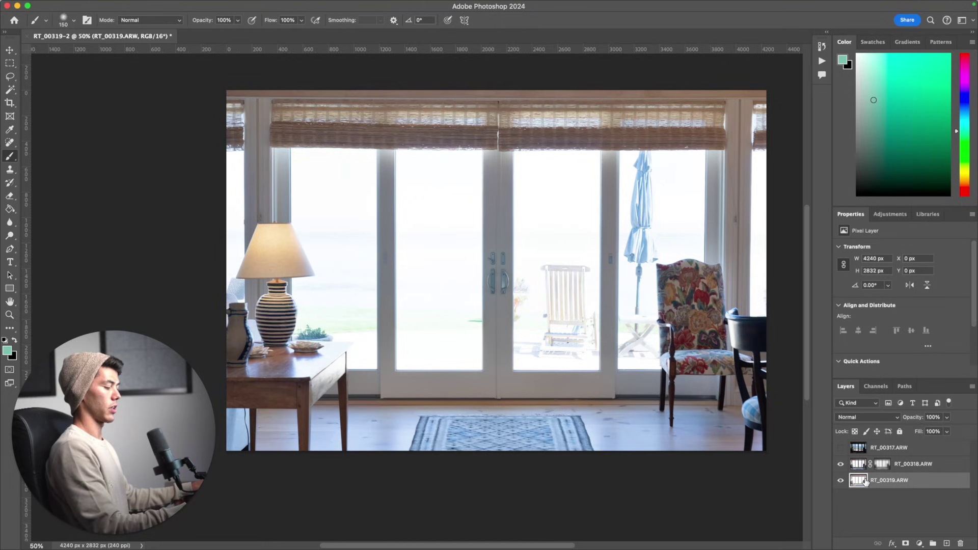
key(super+shift+a)
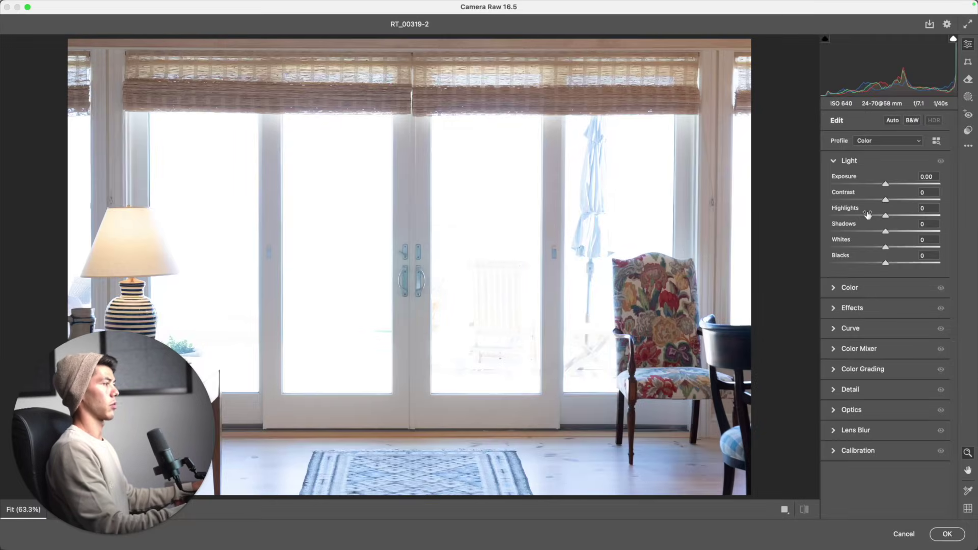
drag(887, 186, 883, 187)
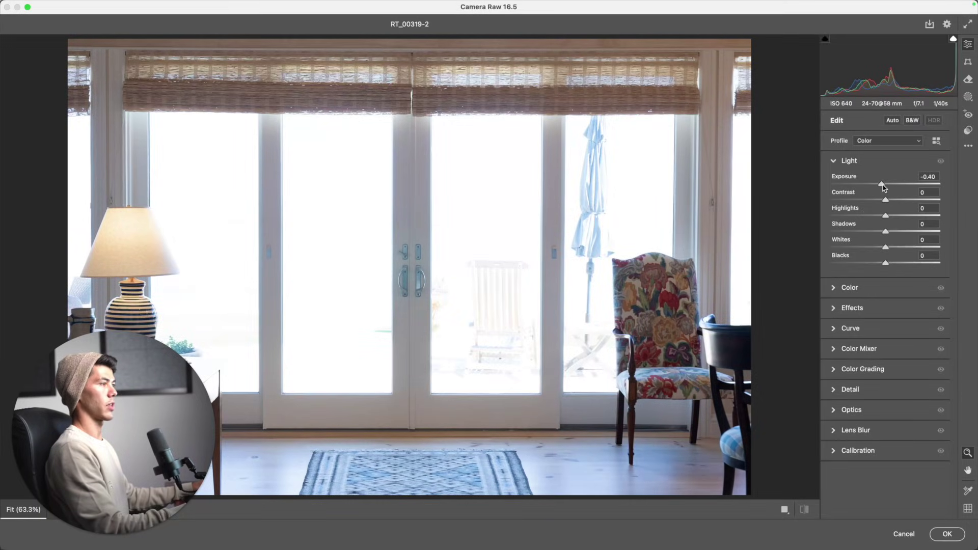
key(Return)
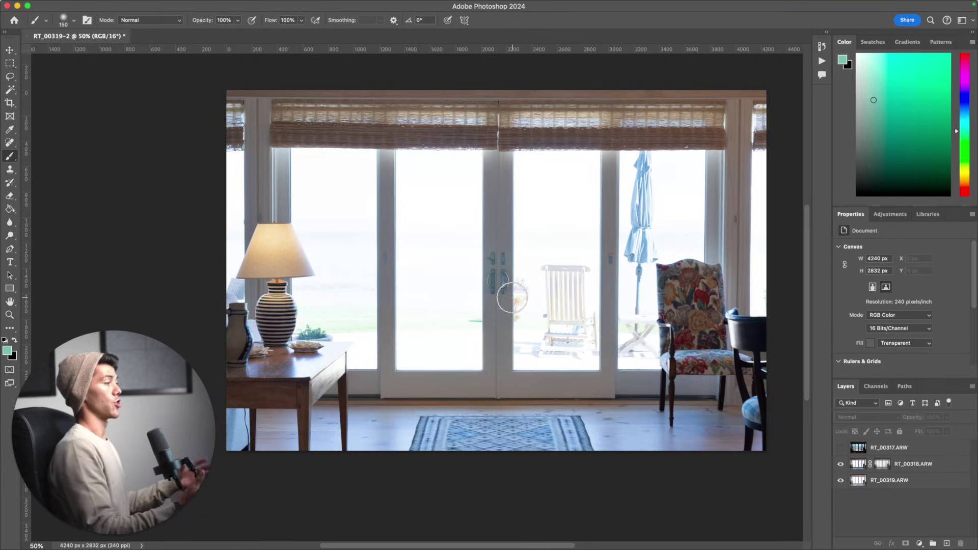
scroll(512, 297, right, 2)
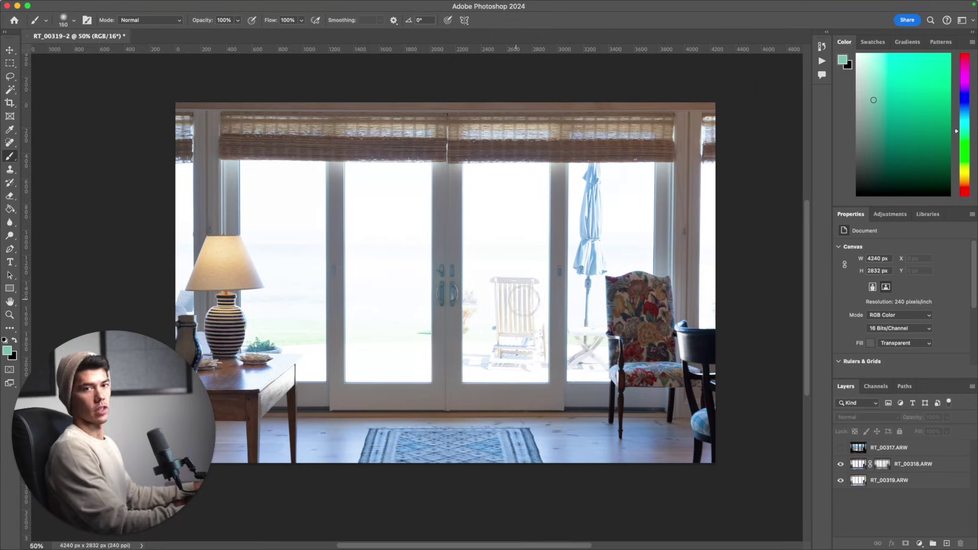
click(840, 448)
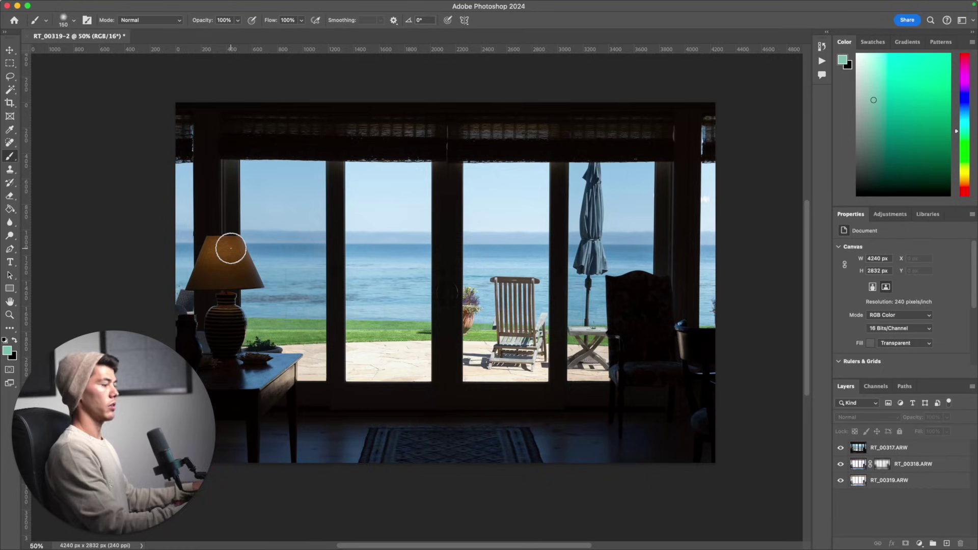
Start a Pen path at the window frame corner and trace along the lamp shade's bottom edge.
key(p)
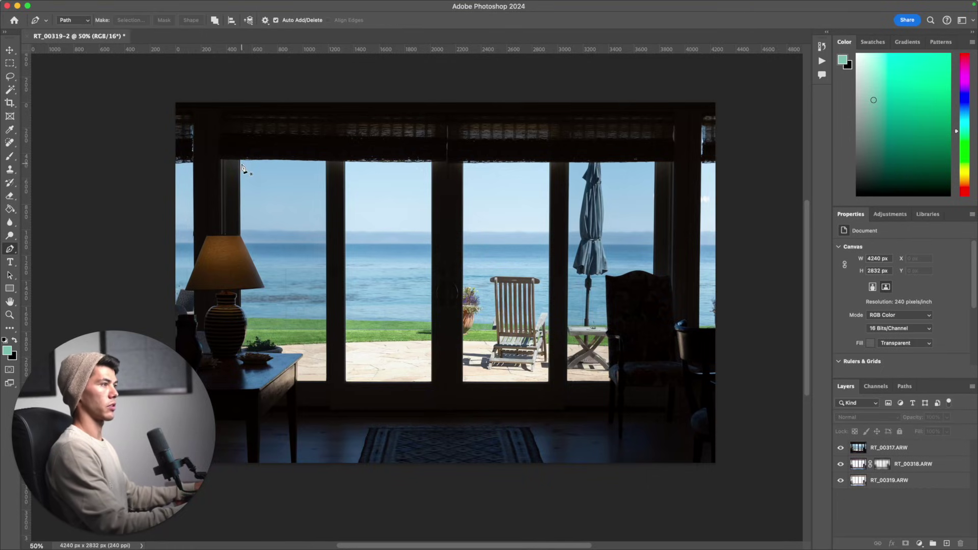
click(241, 161)
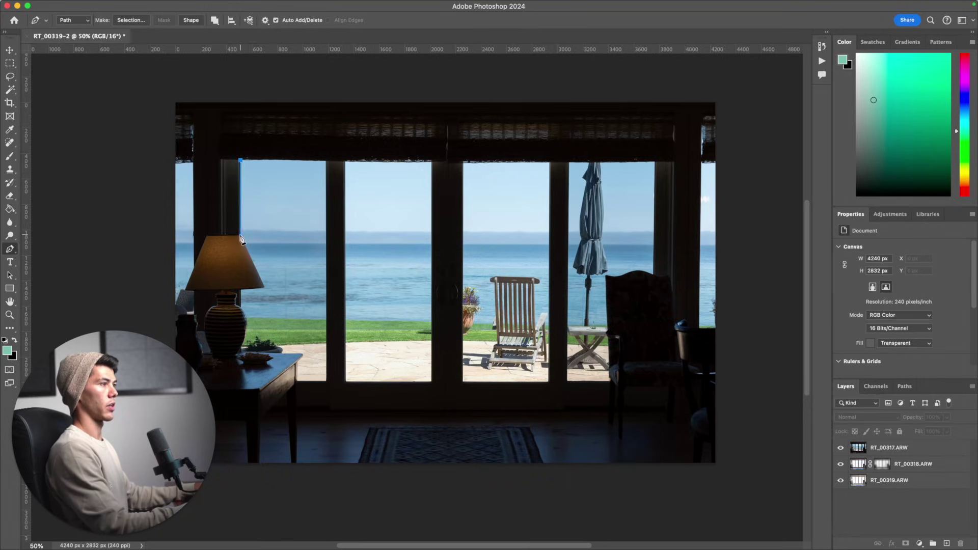
super+click(242, 240)
super+click(235, 236)
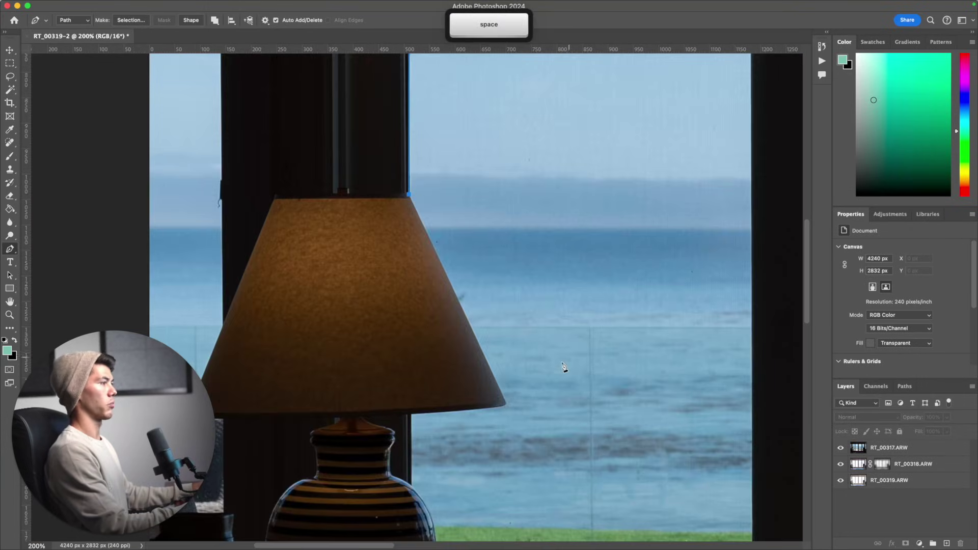
click(509, 407)
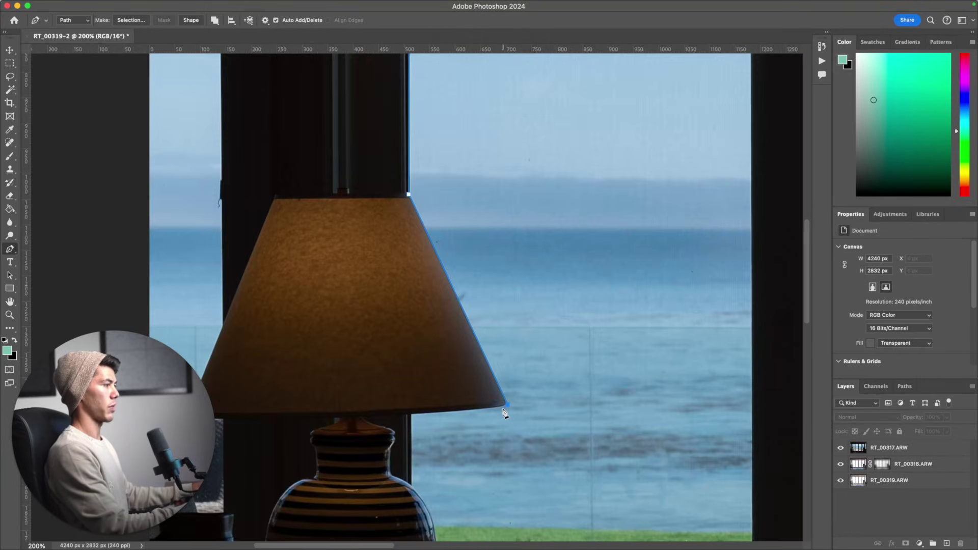
click(494, 407)
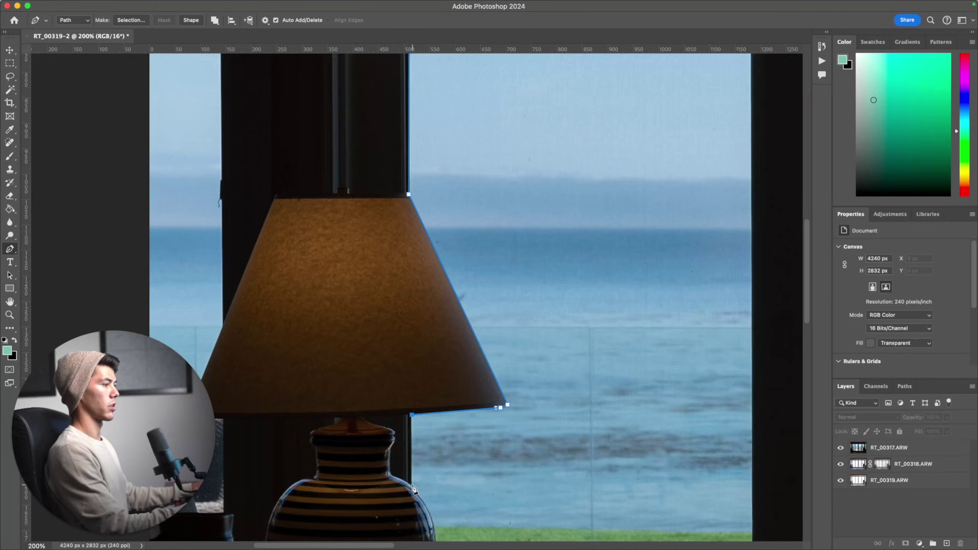
drag(421, 491, 369, 348)
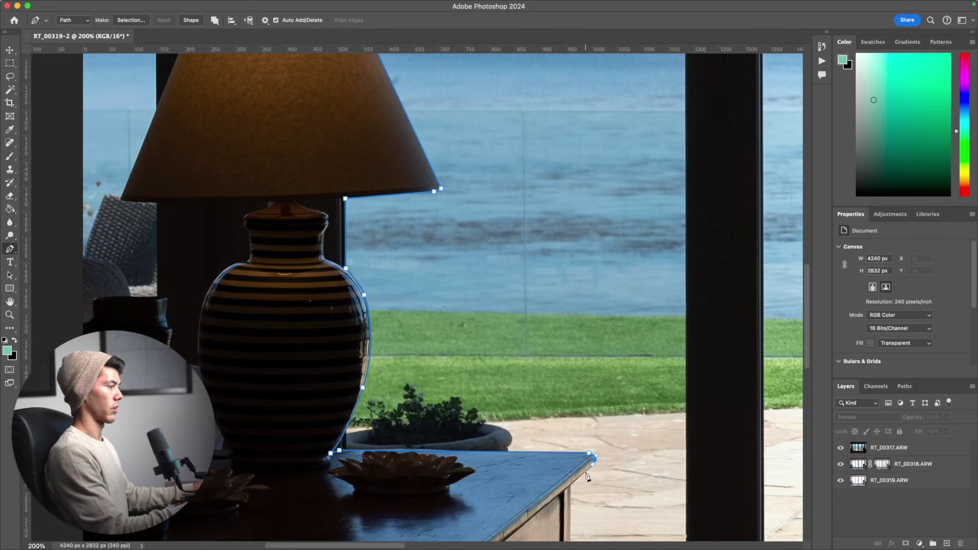
Continue the path through the table corner and window corners, closing it at the start point.
click(573, 486)
scroll(574, 485, down, 5)
scroll(575, 485, right, 2)
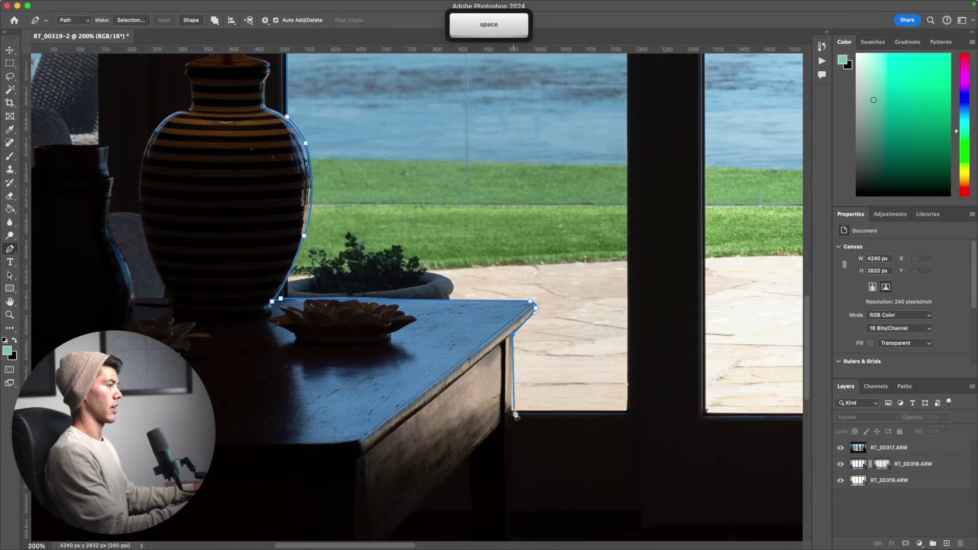
click(627, 411)
key(space)
drag(611, 181, 614, 540)
drag(624, 105, 622, 408)
click(627, 225)
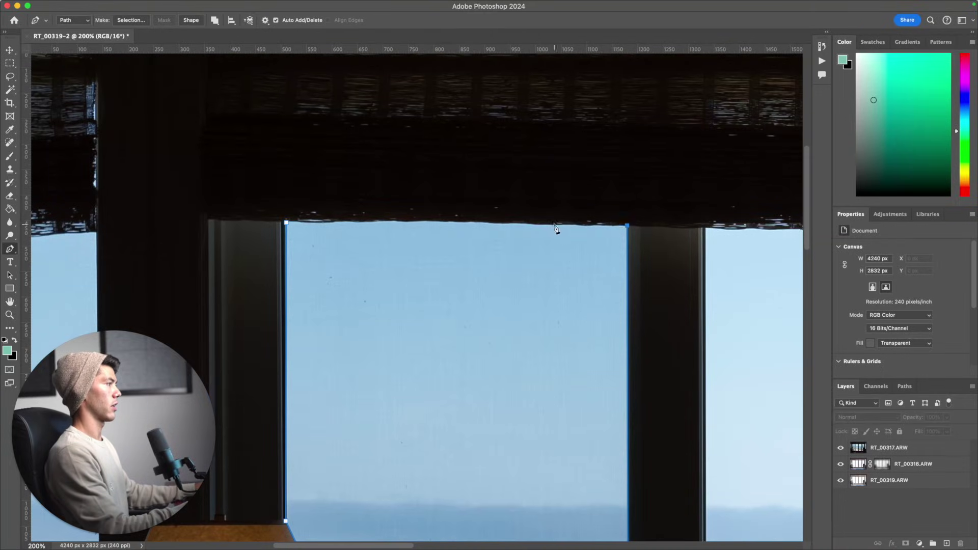
click(289, 225)
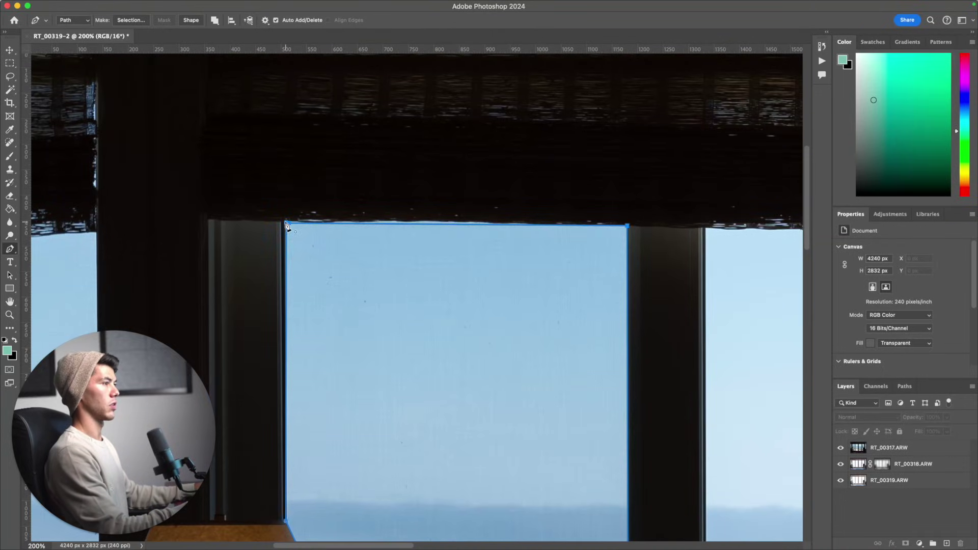
alt+click(280, 200)
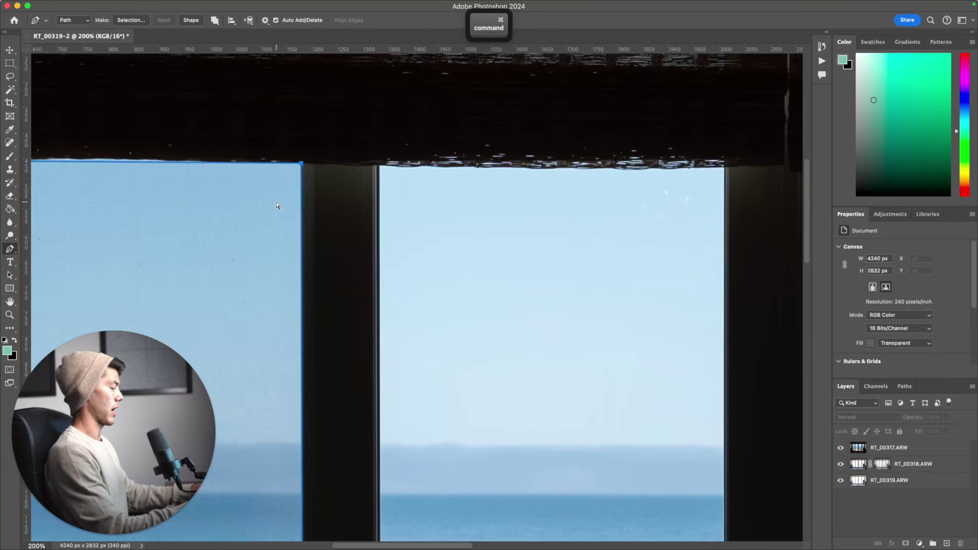
alt+click(408, 234)
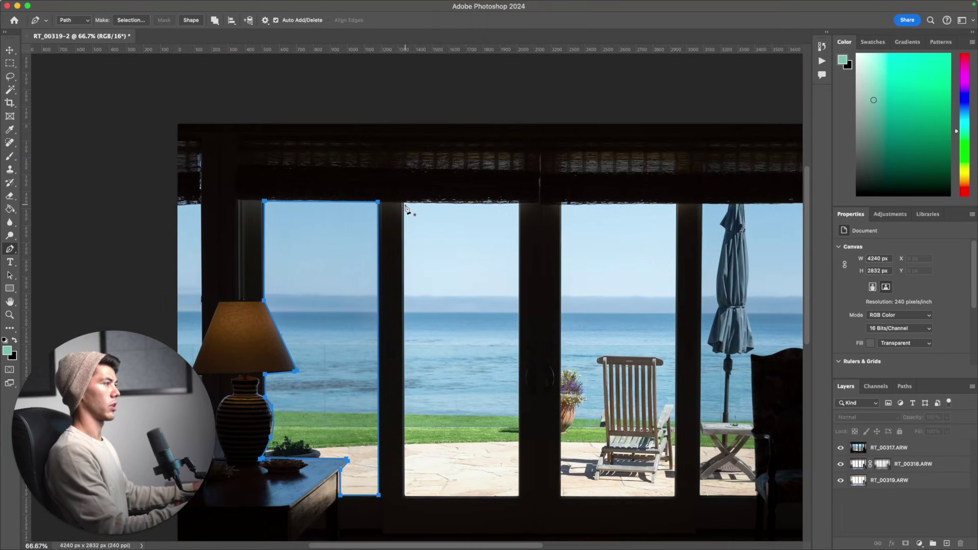
Finish the second pane's outline and trace a closed path around the third pane.
click(519, 495)
drag(510, 459, 515, 397)
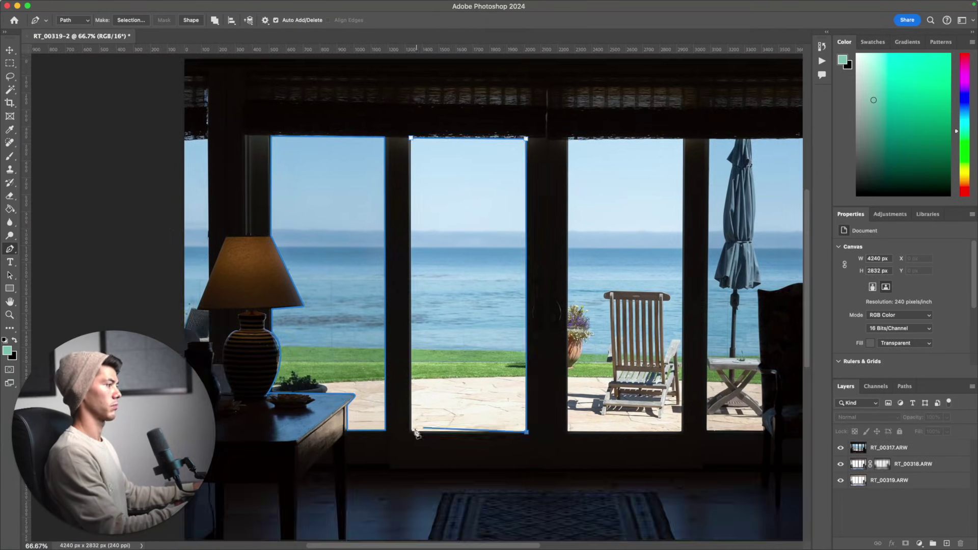
click(409, 434)
click(409, 141)
drag(561, 356, 516, 372)
click(522, 158)
click(637, 158)
click(527, 103)
Trace a closed path around the fourth window pane.
drag(536, 107, 344, 121)
click(475, 118)
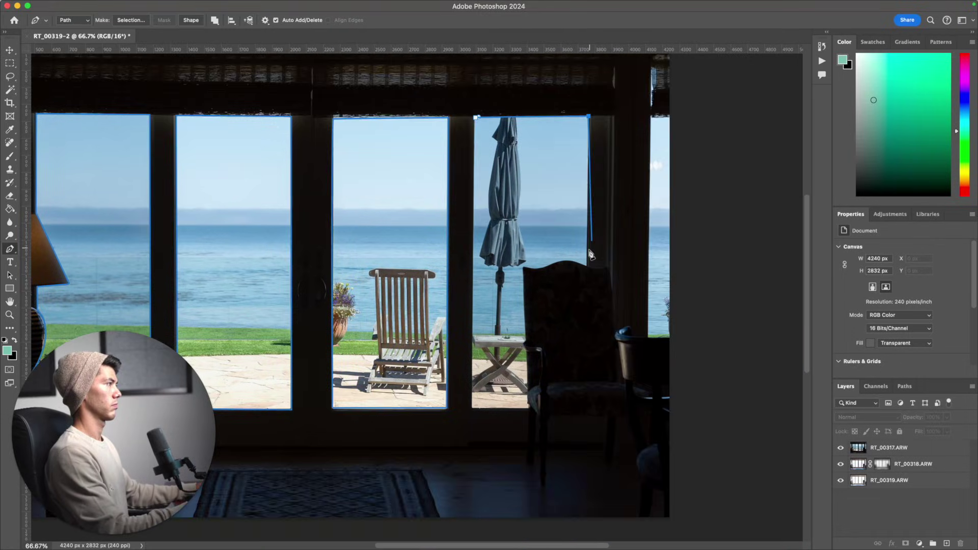
click(588, 116)
click(587, 265)
click(564, 260)
click(475, 117)
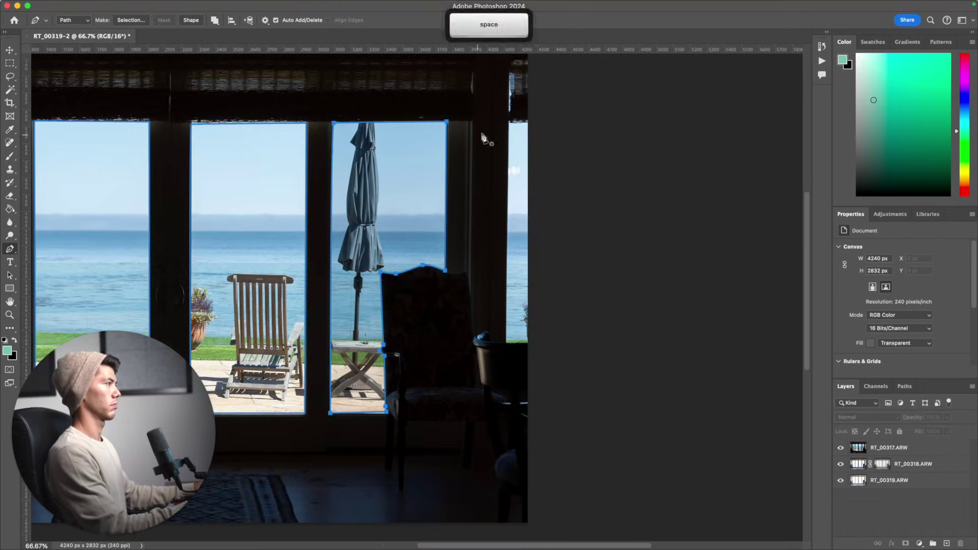
Outline the pane beside the lamp and zoom out to view the whole photo.
drag(509, 254, 364, 255)
drag(285, 254, 799, 254)
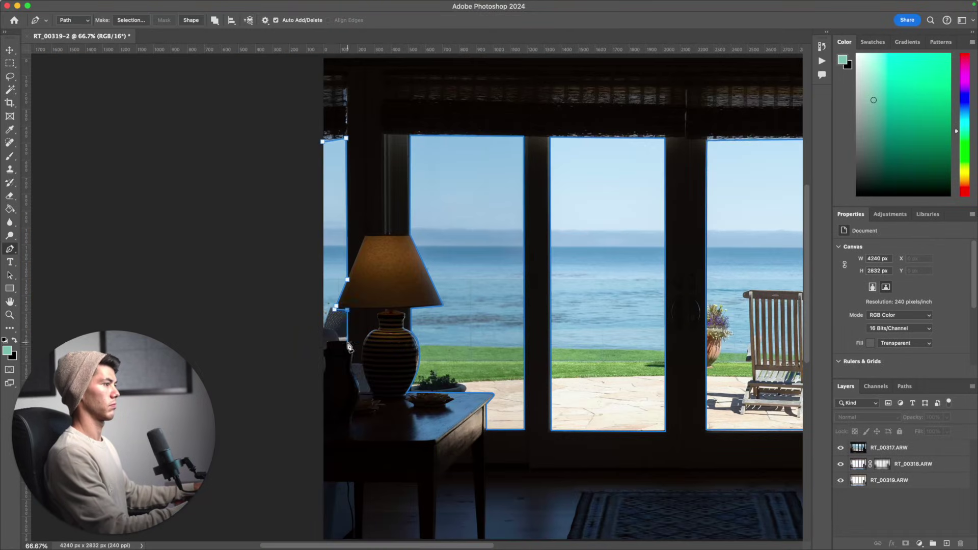
click(347, 340)
click(324, 348)
click(322, 141)
drag(244, 146, 326, 147)
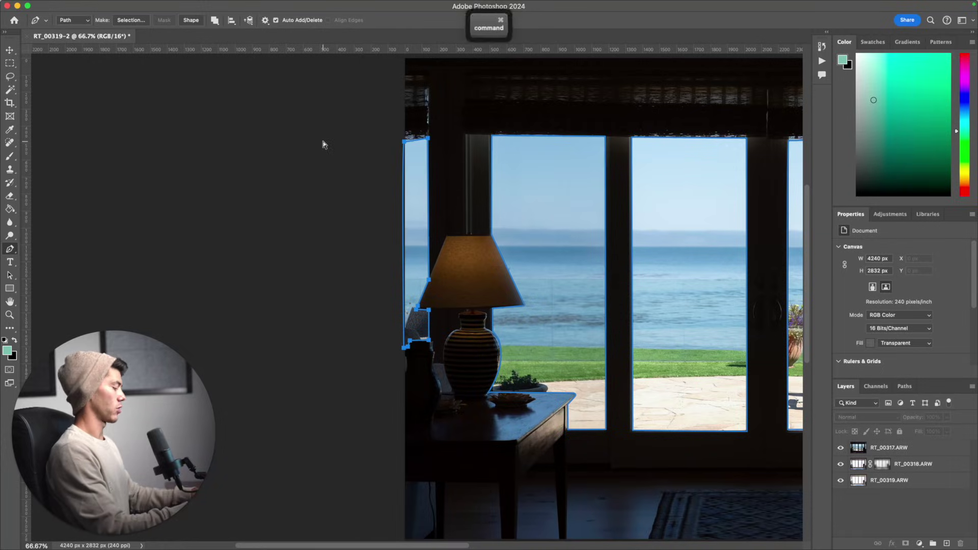
key(super+minus)
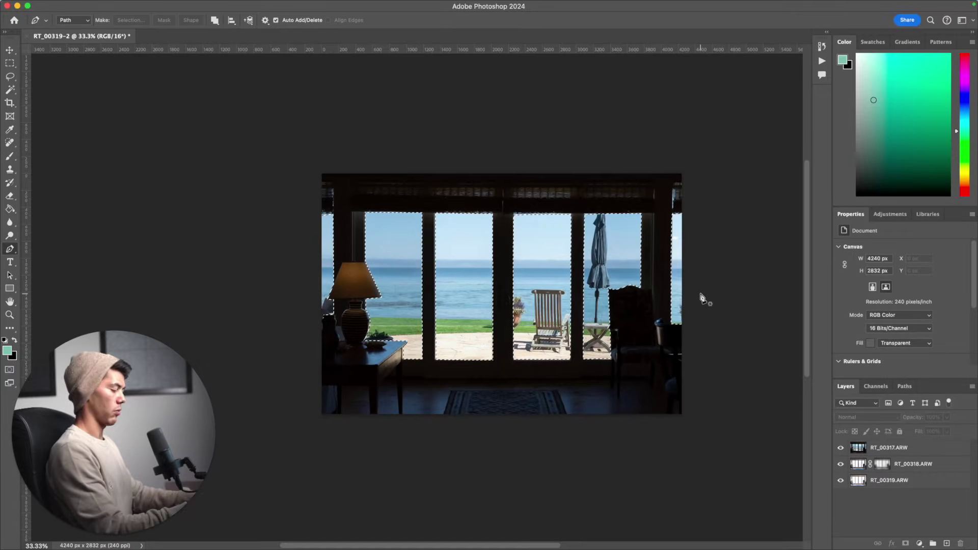
Feather the window selection by 1 pixel and use it as RT_00317.ARW's layer mask.
key(shift+F6)
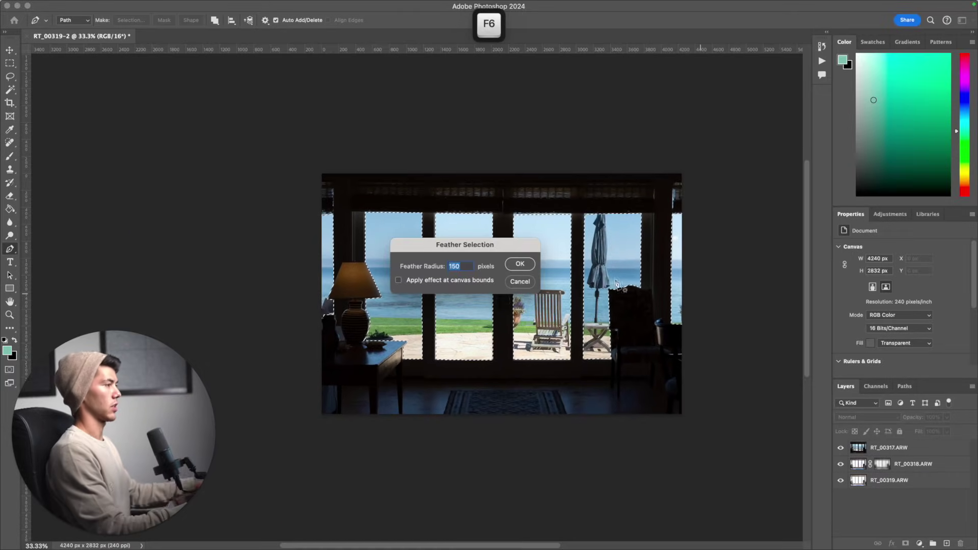
text(1)
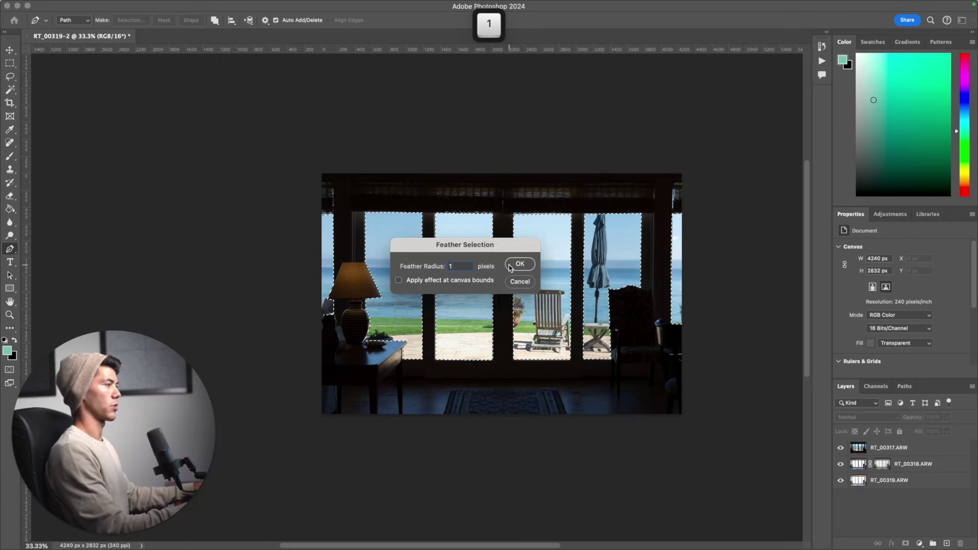
click(520, 264)
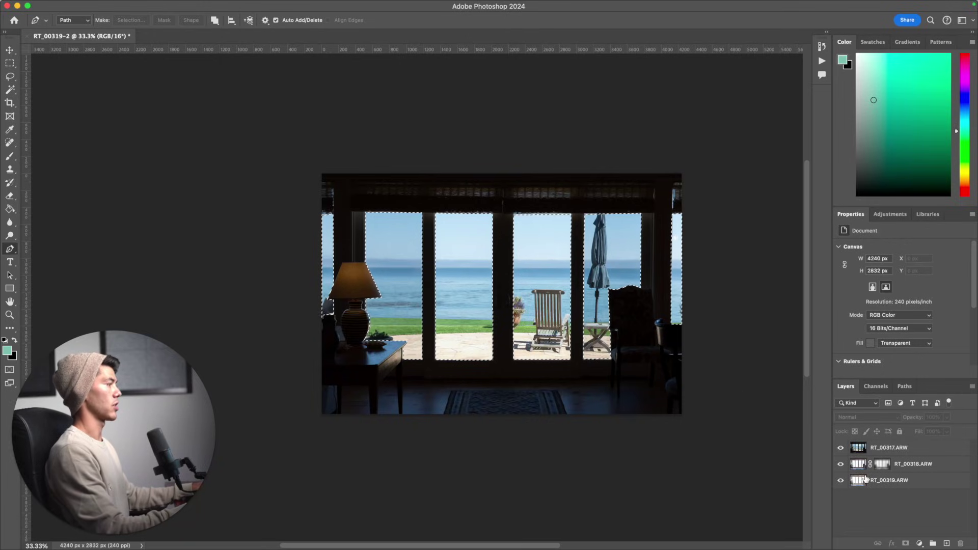
click(879, 451)
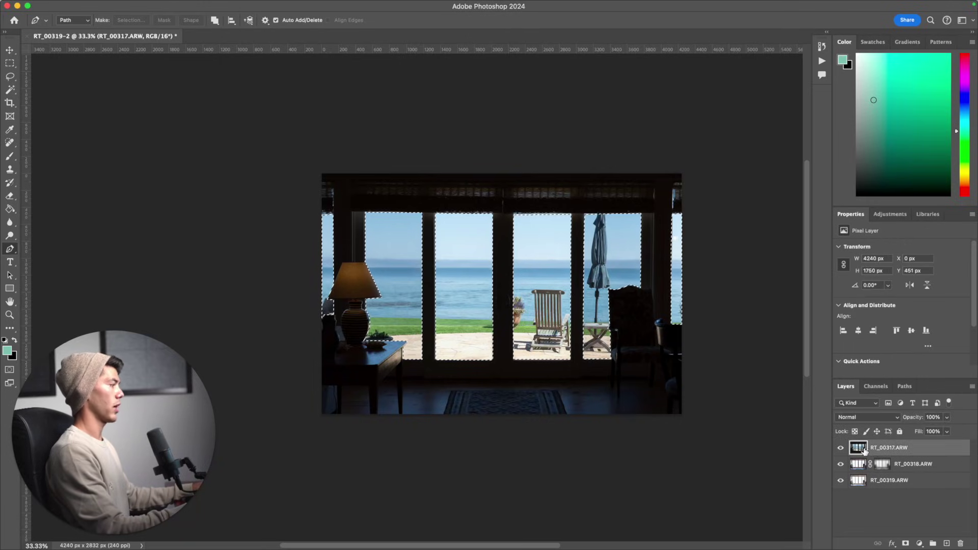
click(905, 544)
scroll(631, 439, right, 5)
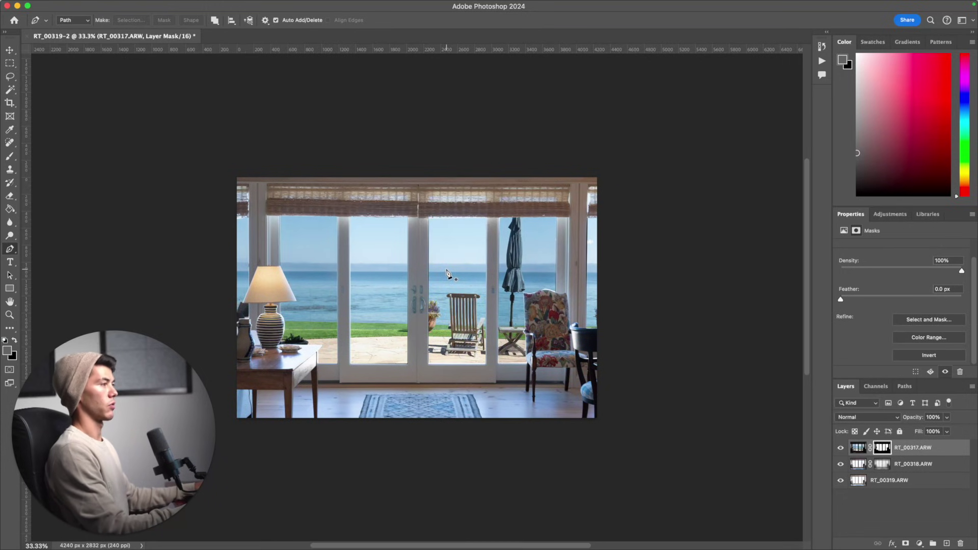
Target RT_00317.ARW's image, switch to the Brush, and zoom to 50%.
click(858, 447)
key(b)
key(super+equal)
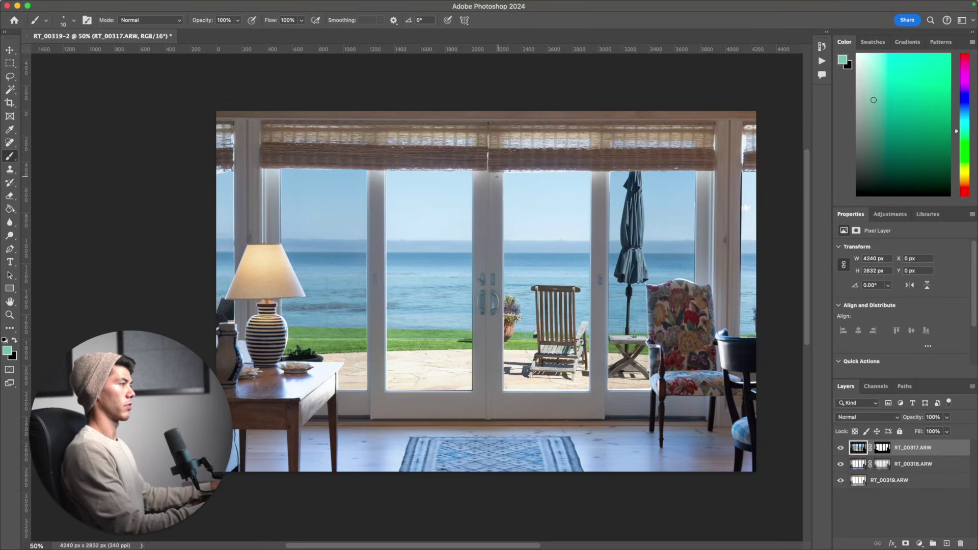
Toggle RT_00318.ARW's visibility repeatedly to compare the blend, leaving it hidden.
click(840, 464)
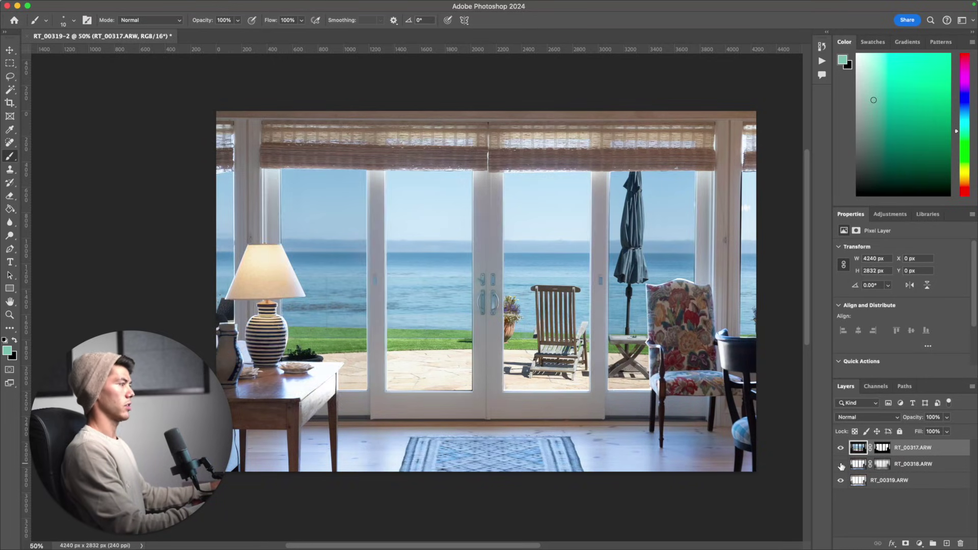
click(840, 464)
click(841, 464)
click(841, 464)
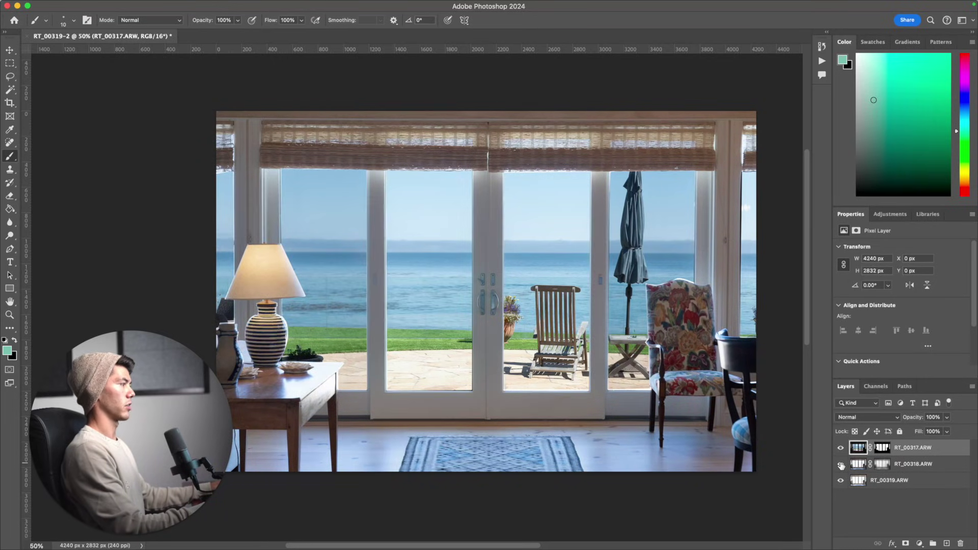
click(840, 464)
click(840, 464)
click(840, 464)
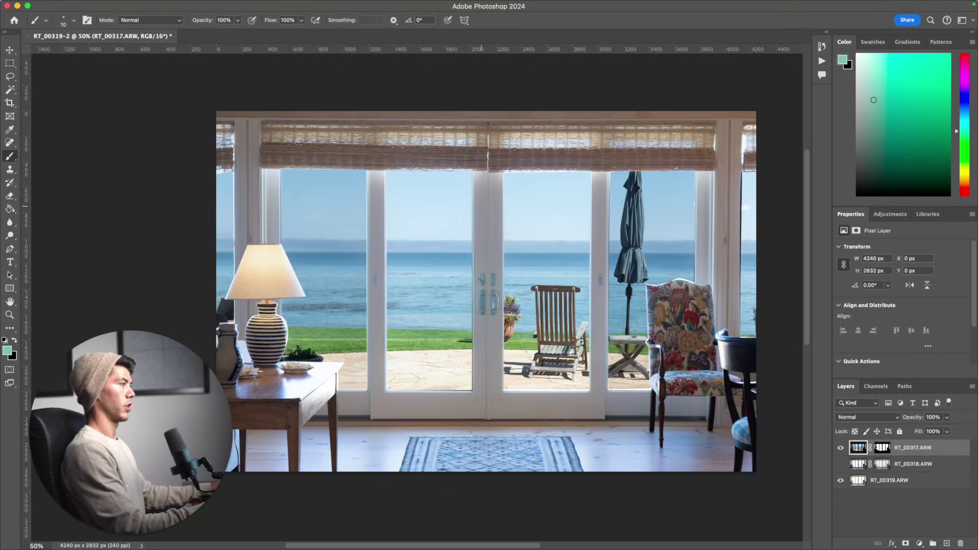
click(841, 464)
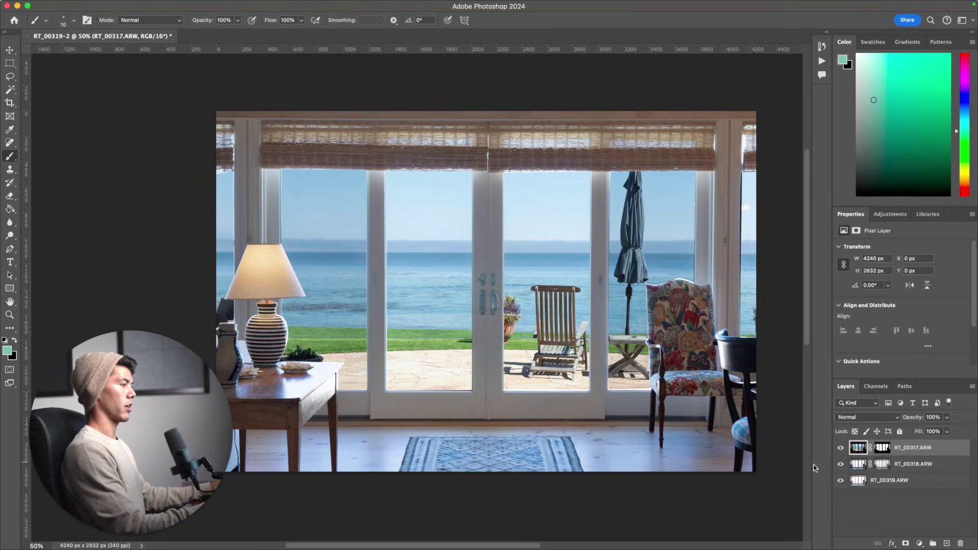
click(840, 464)
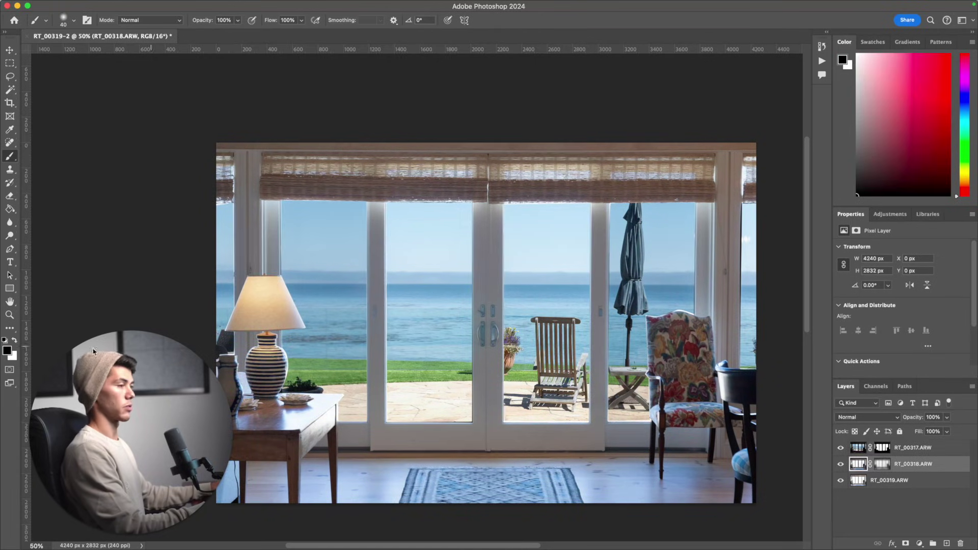
Fill RT_00318.ARW's layer mask with black at brush size 900, then reduce the brush to 125.
key(bracketright)
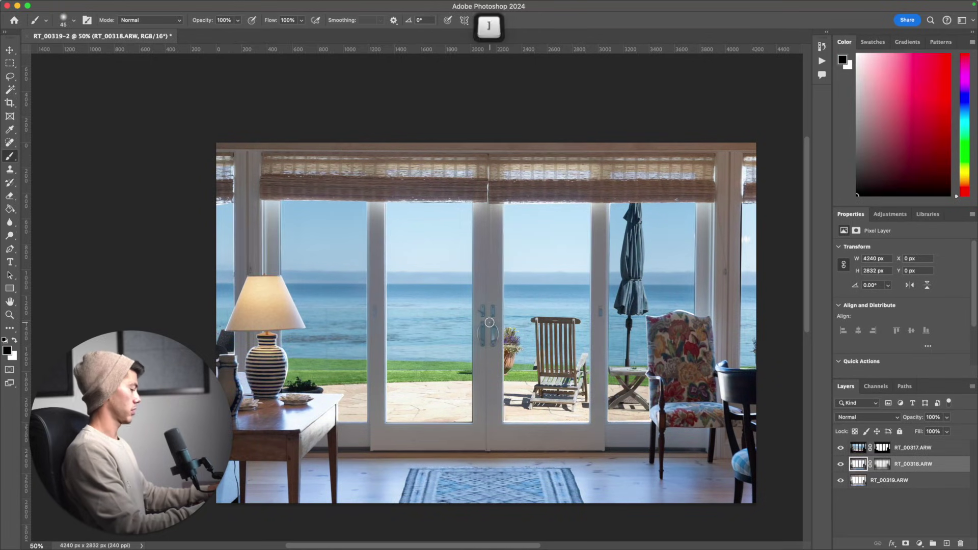
key(bracketright)
key(bracketright)
key(bracketright)
key(bracketright)
key(bracketright)
key(bracketright)
key(bracketright)
key(bracketright)
key(bracketright)
key(bracketright)
key(bracketright)
key(bracketright)
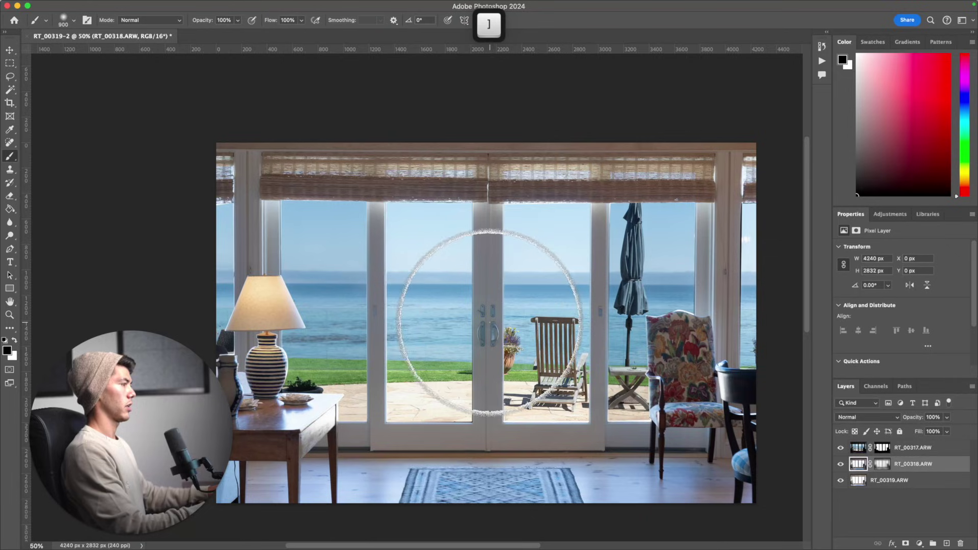
click(878, 464)
key(x)
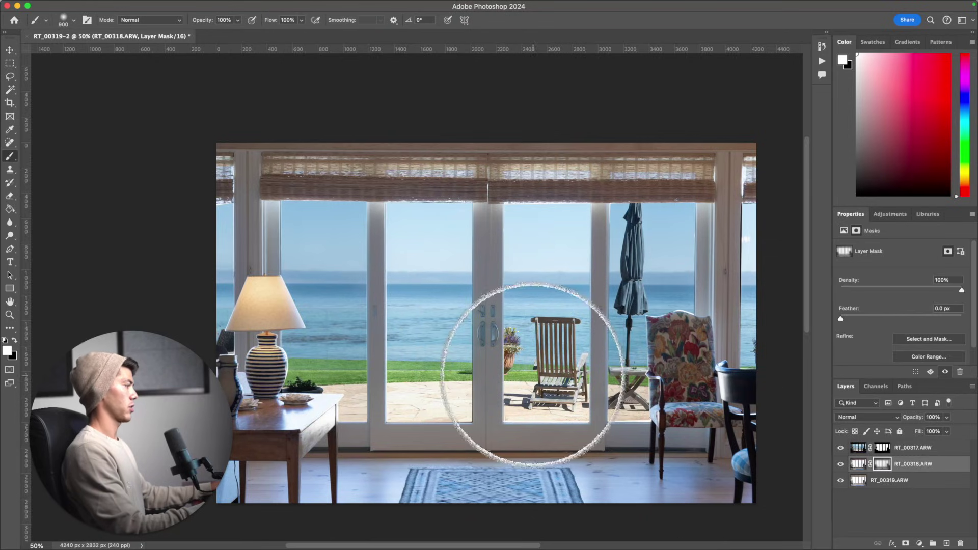
click(13, 341)
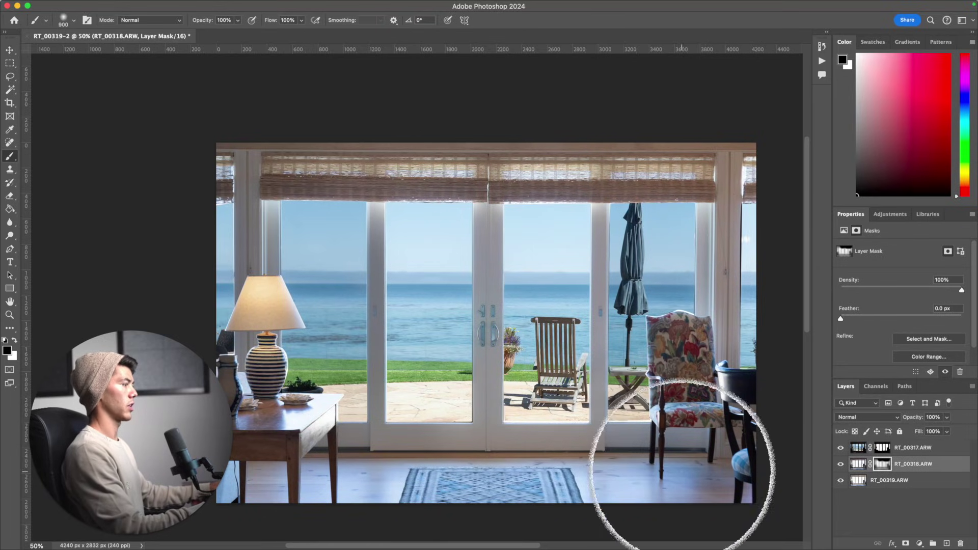
key(ctrl+i)
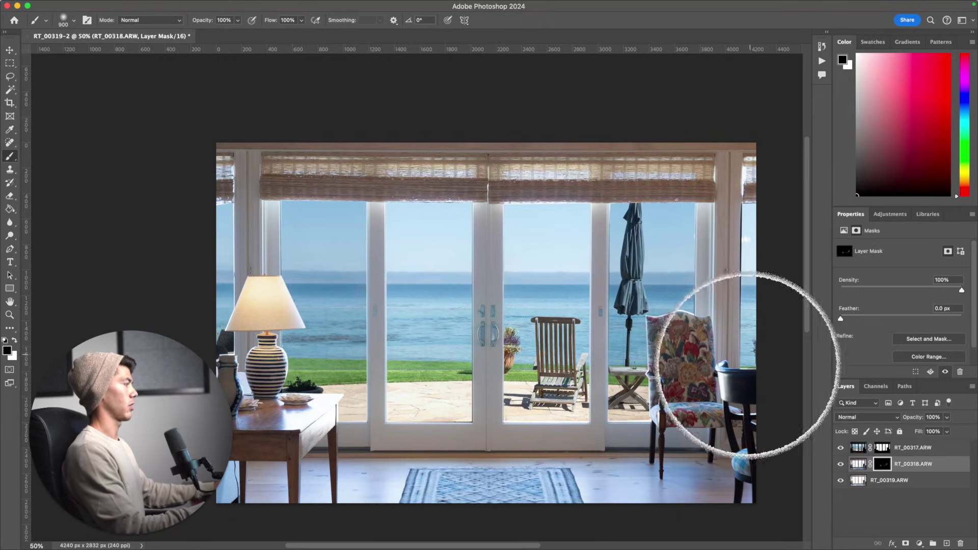
key(bracketleft)
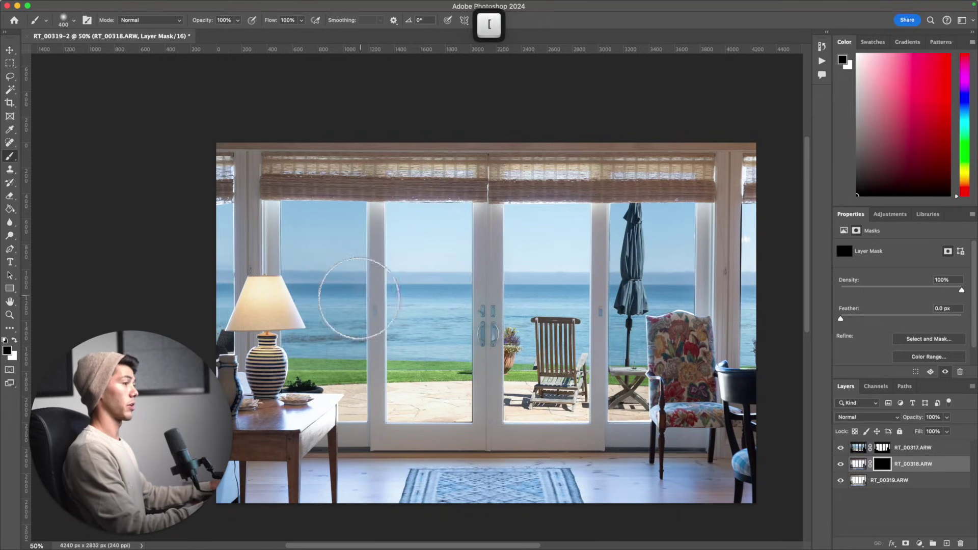
key(bracketleft)
key(bracketleft)
key(bracketleft)
key(bracketleft)
key(bracketleft)
key(bracketleft)
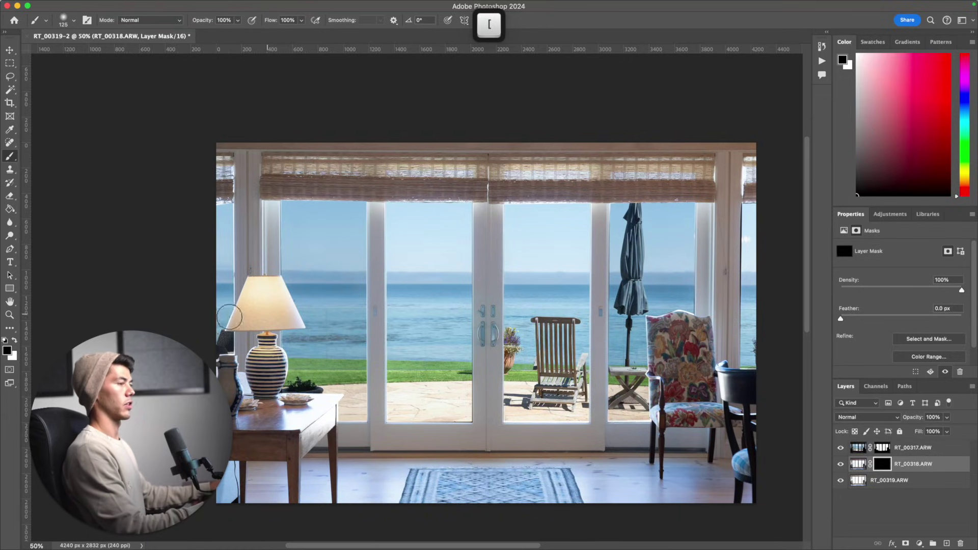
Set the painting colour to a dark grey.
click(7, 351)
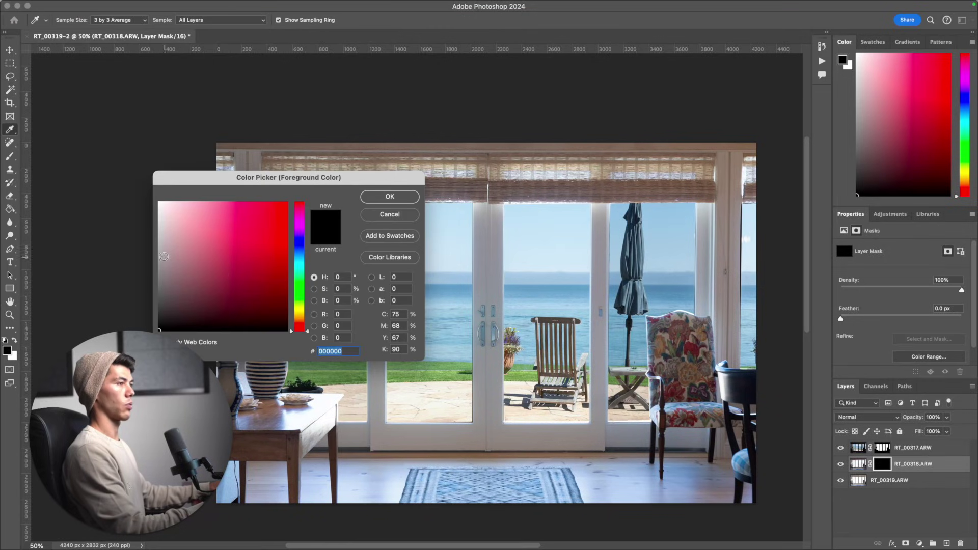
drag(164, 257, 157, 292)
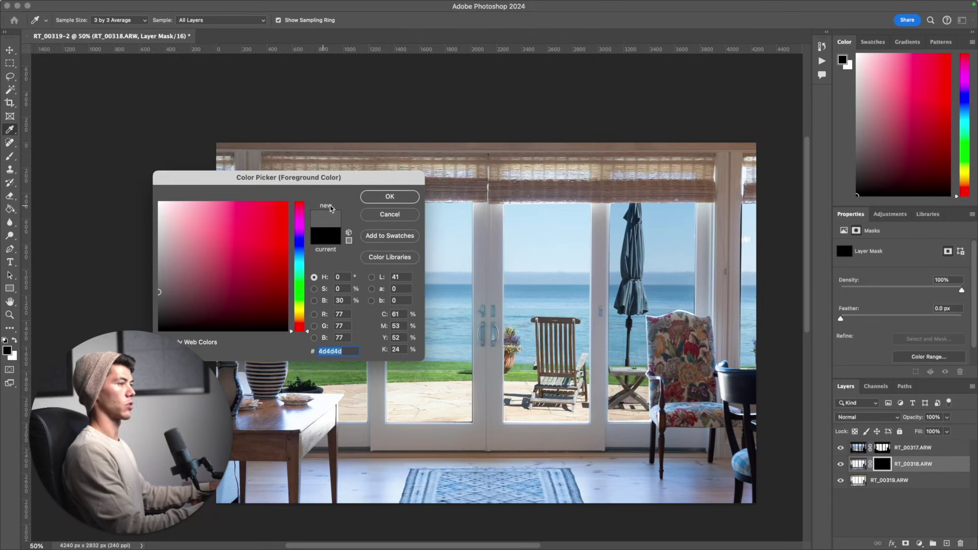
click(390, 196)
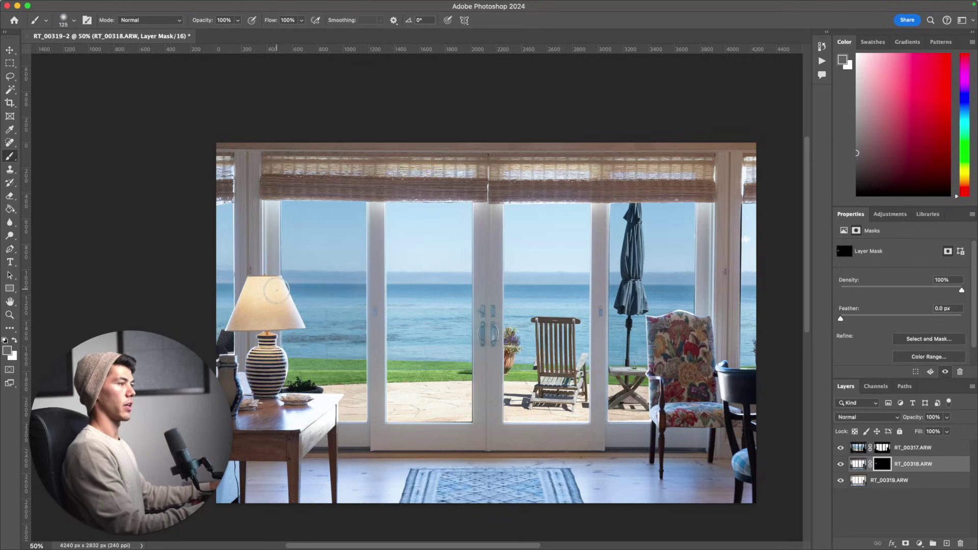
Enlarge the brush to 400, test a stroke over the rug, then undo both mask strokes.
key(bracketright)
key(bracketright)
key(bracketright)
key(bracketright)
key(bracketright)
key(bracketright)
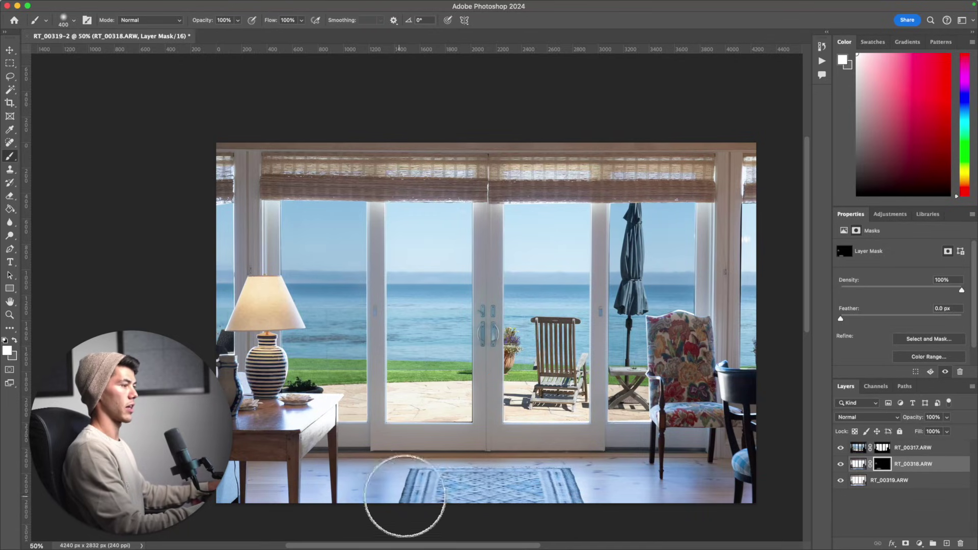
mouse_move(491, 490)
mouse_down()
mouse_move(426, 477)
mouse_move(695, 490)
mouse_up()
click(841, 464)
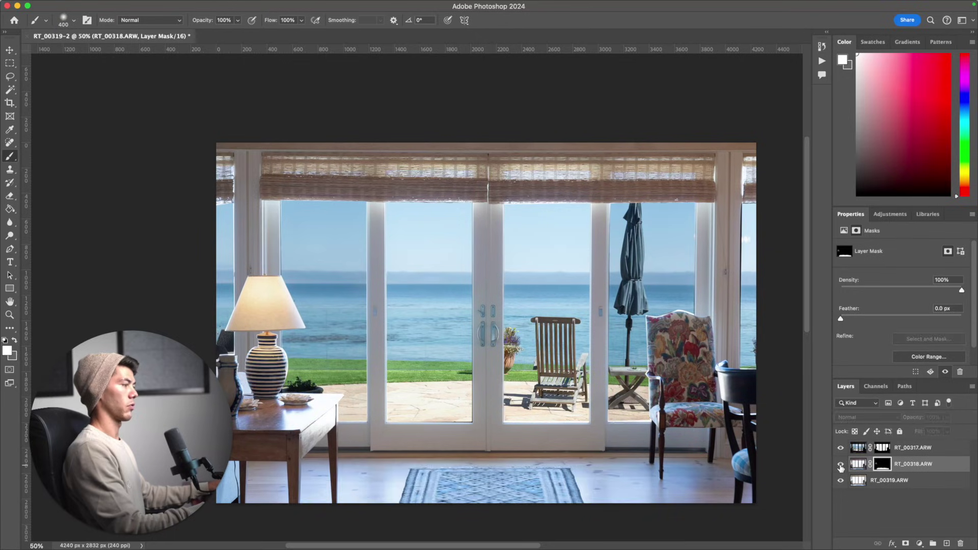
click(841, 464)
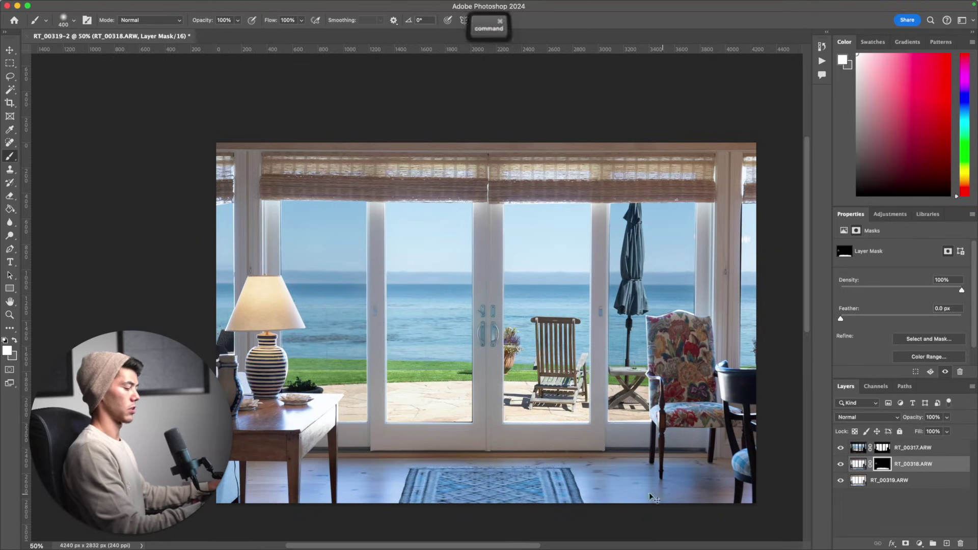
key(super+z)
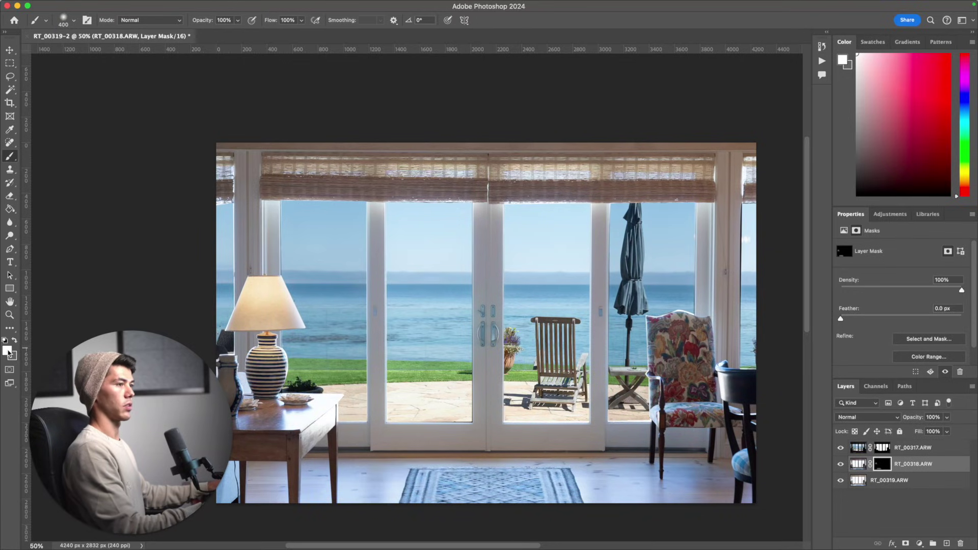
key(super+z)
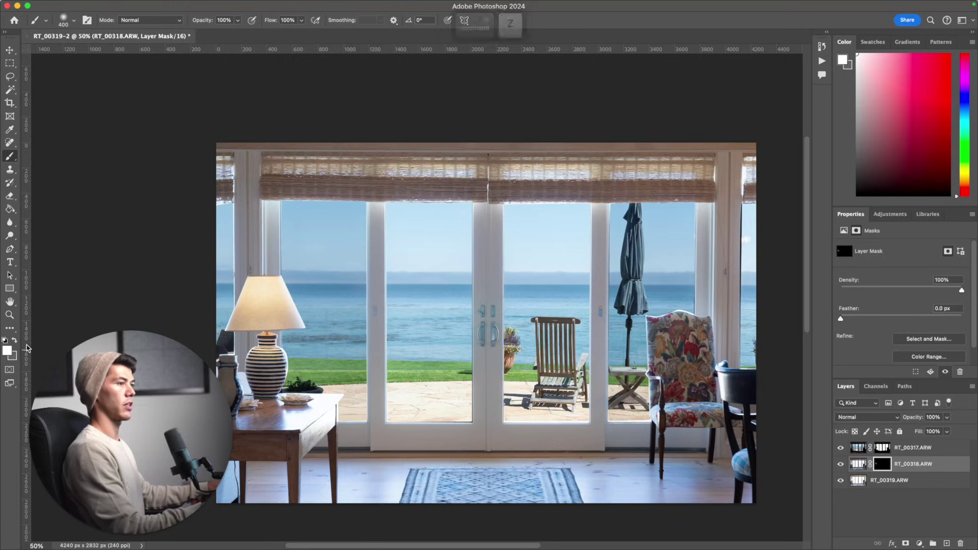
Swap to black and mask out the floor along the rug's left edge.
click(14, 339)
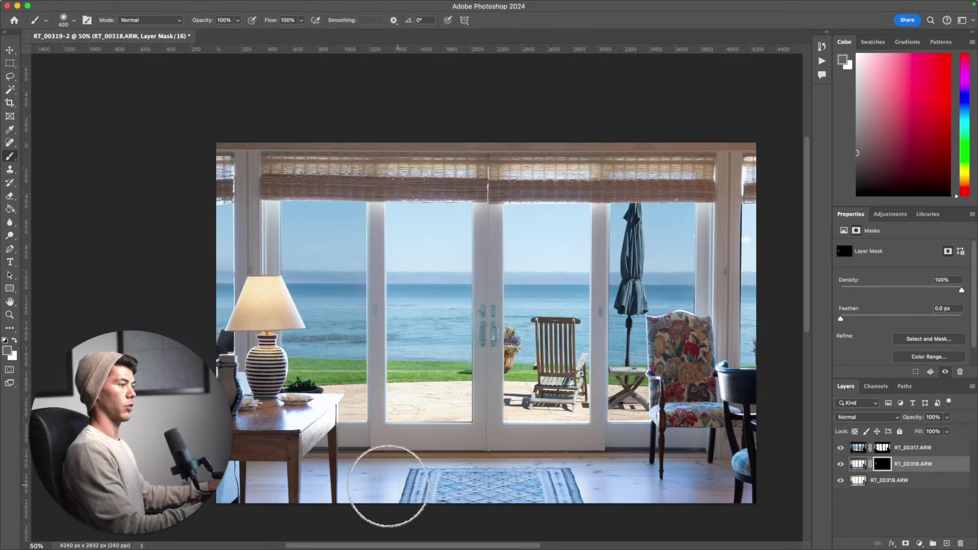
mouse_move(582, 492)
mouse_down()
mouse_move(594, 491)
mouse_move(507, 488)
mouse_move(373, 519)
mouse_up()
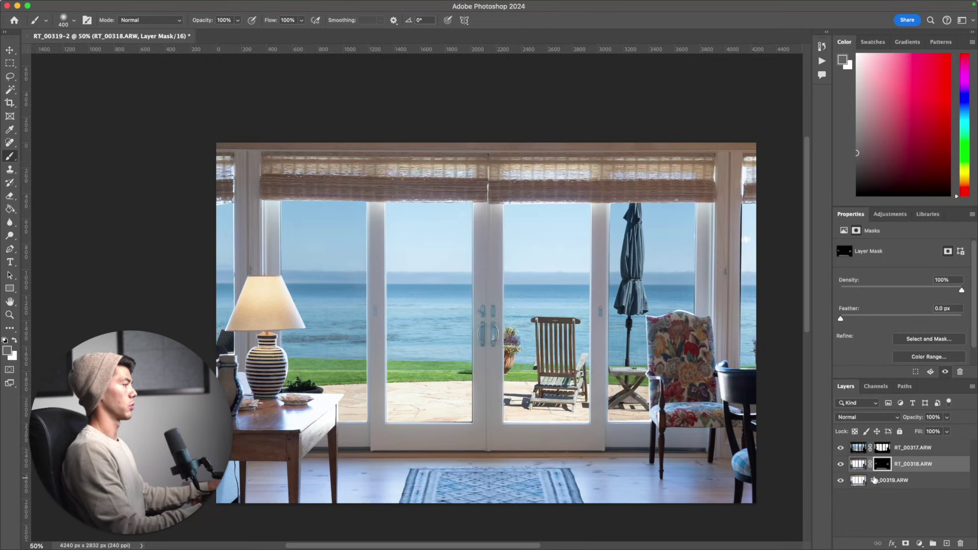
click(858, 448)
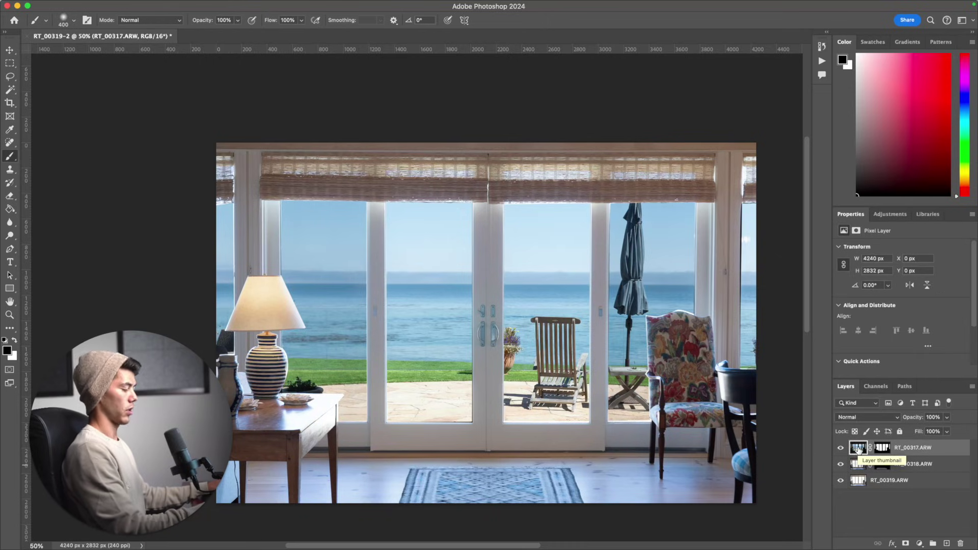
Apply a Camera Raw filter to RT_00317.ARW: exposure -0.20, saturation +5, temperature +3.
key(super+shift+a)
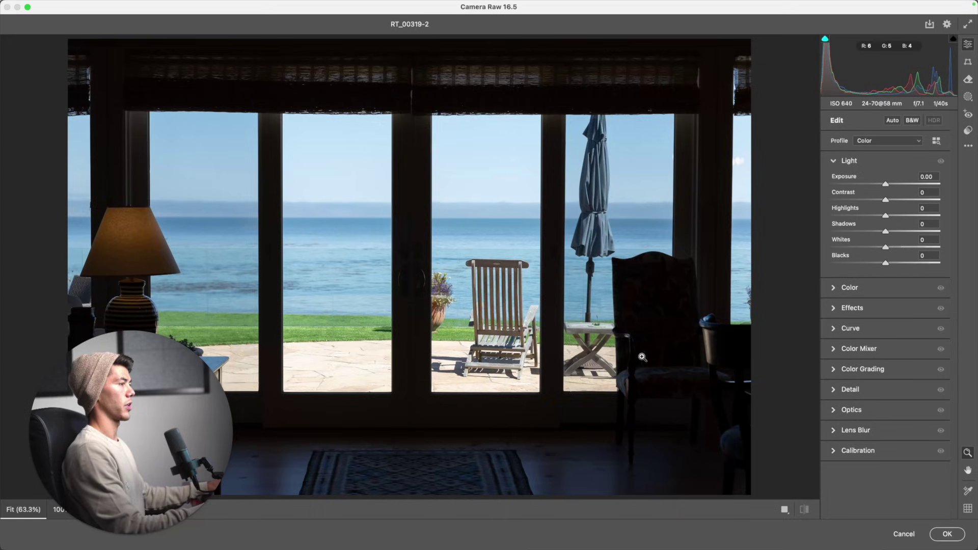
drag(885, 186, 884, 188)
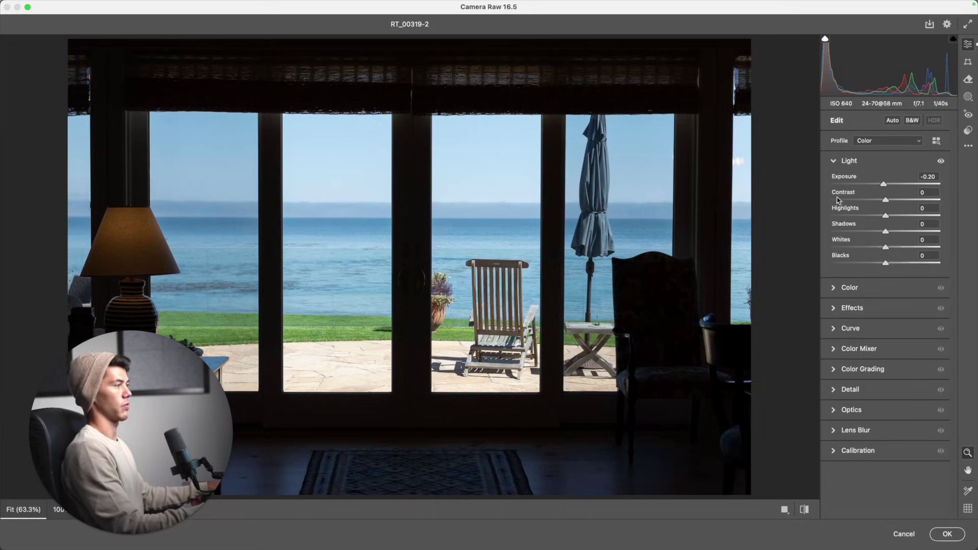
drag(883, 190, 893, 188)
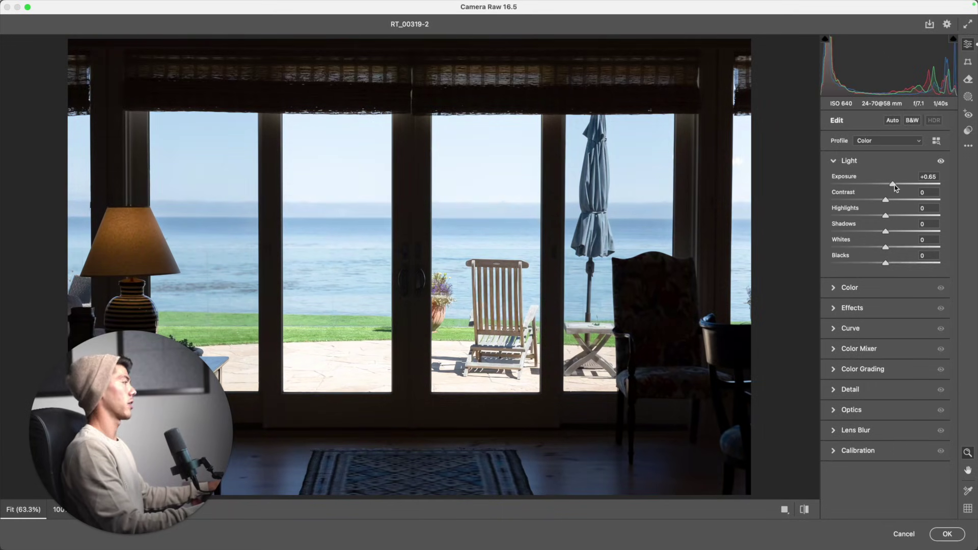
drag(893, 184, 883, 188)
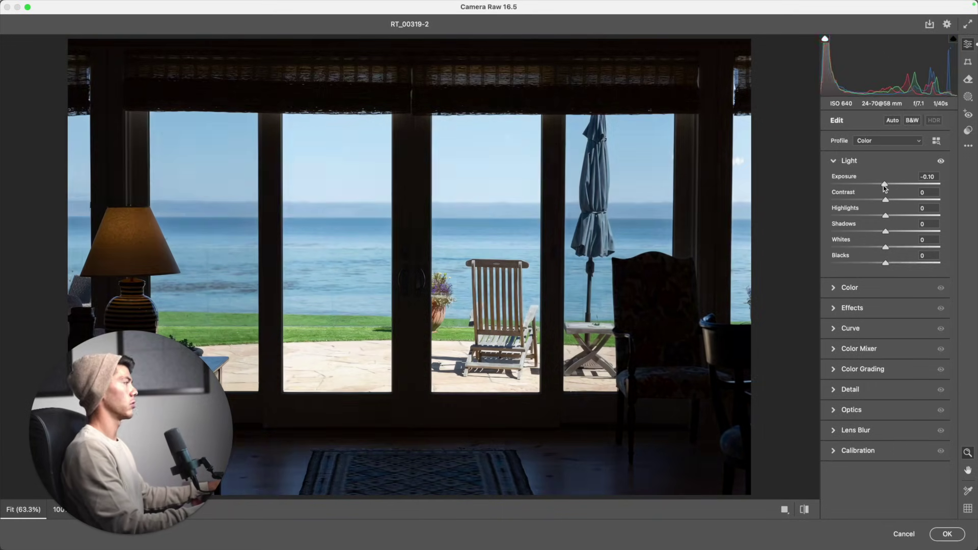
click(841, 288)
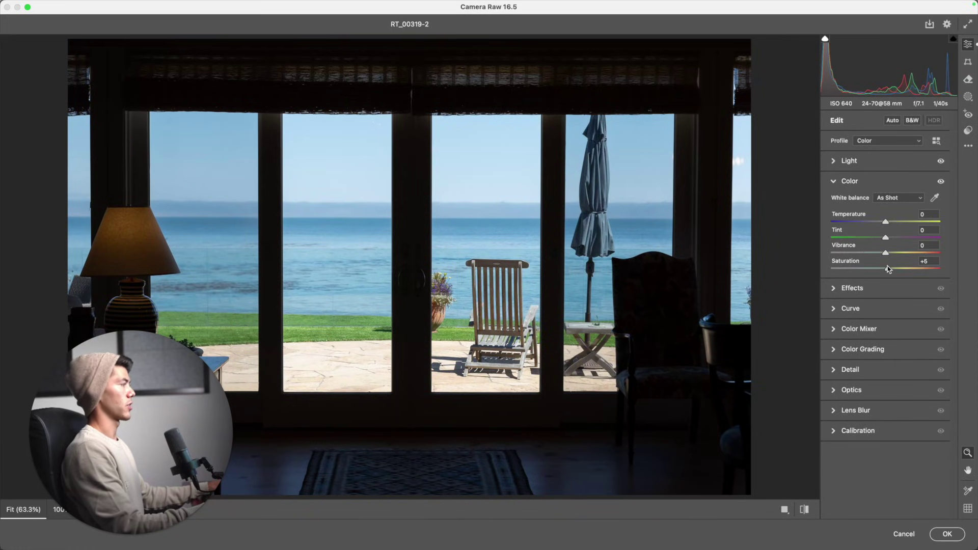
drag(884, 227, 886, 223)
drag(888, 222, 886, 223)
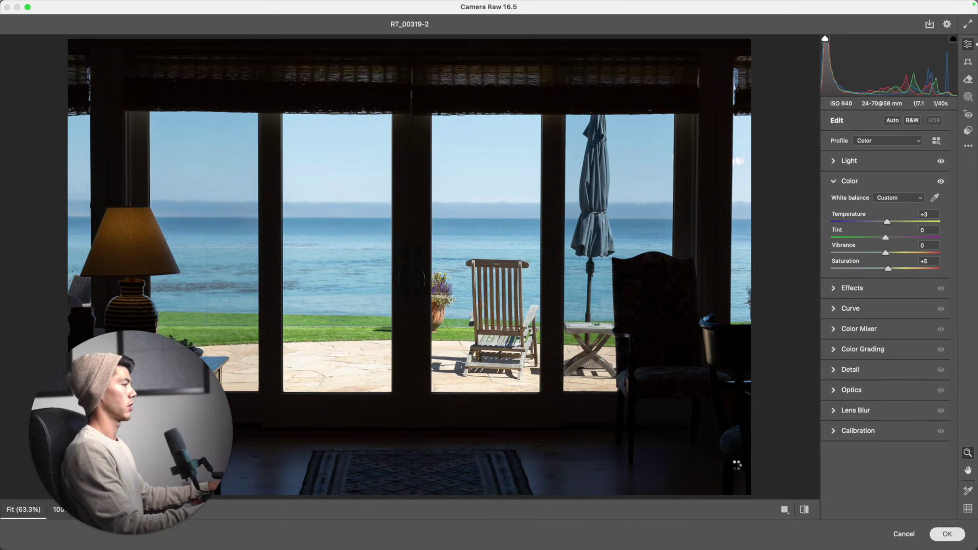
click(946, 534)
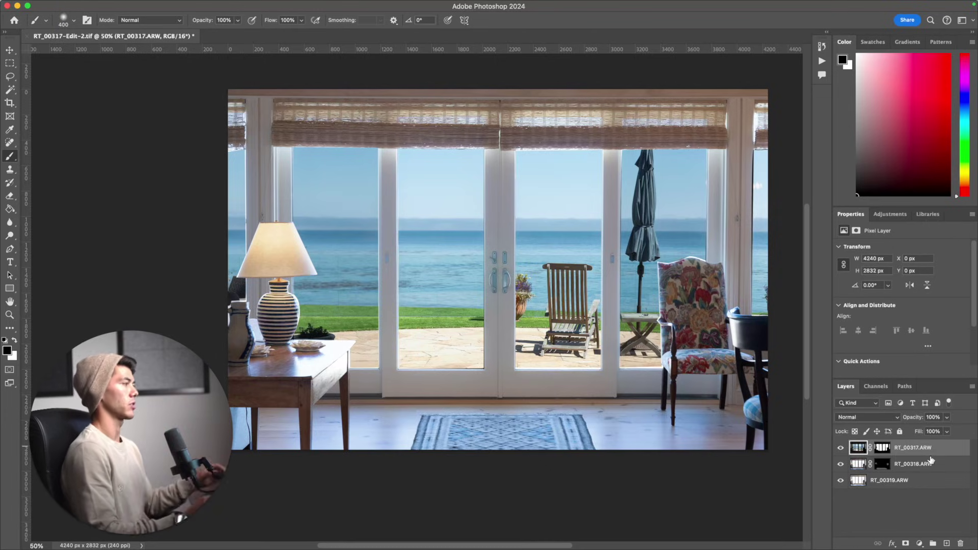
Save and close RT_00317-Edit-2.tif, then bring Lightroom Classic to the front.
click(10, 50)
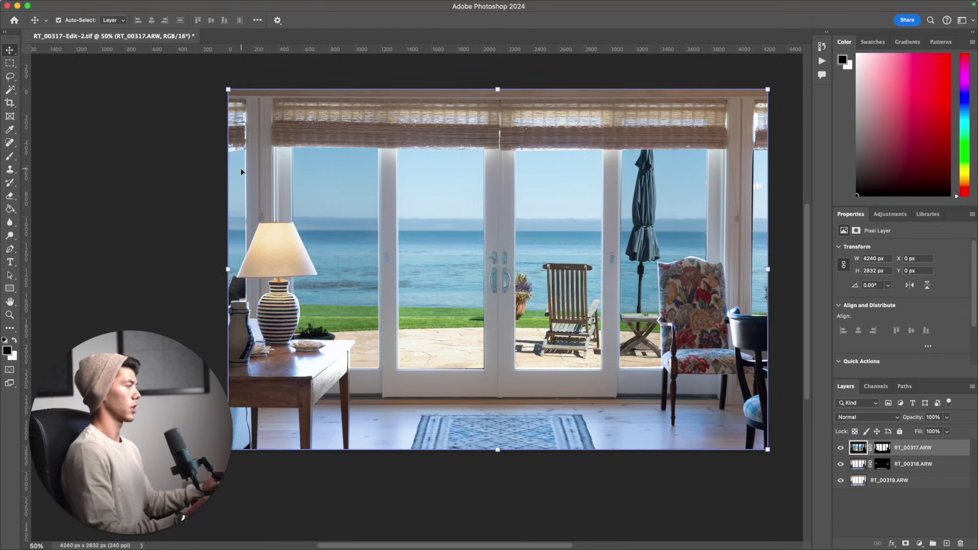
key(super+w)
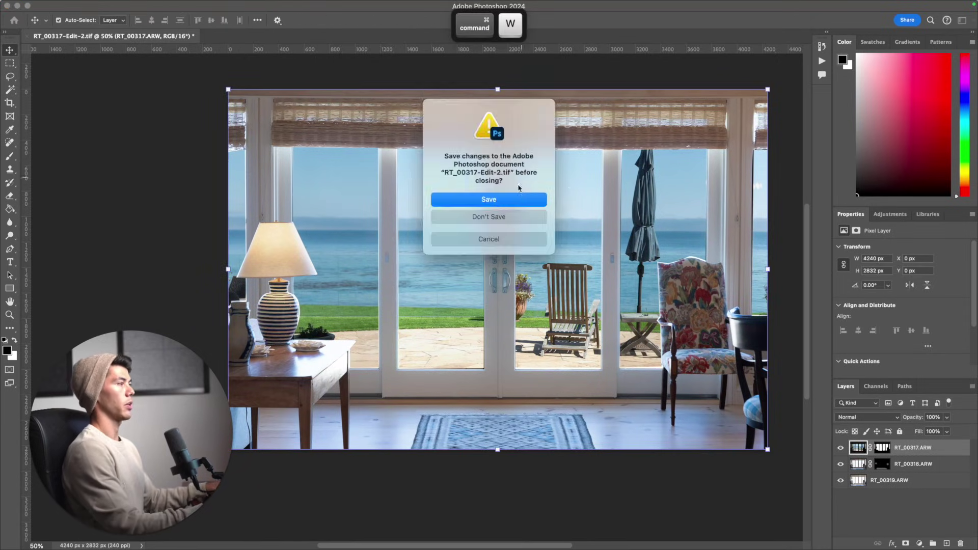
key(Return)
mouse_move(471, 539)
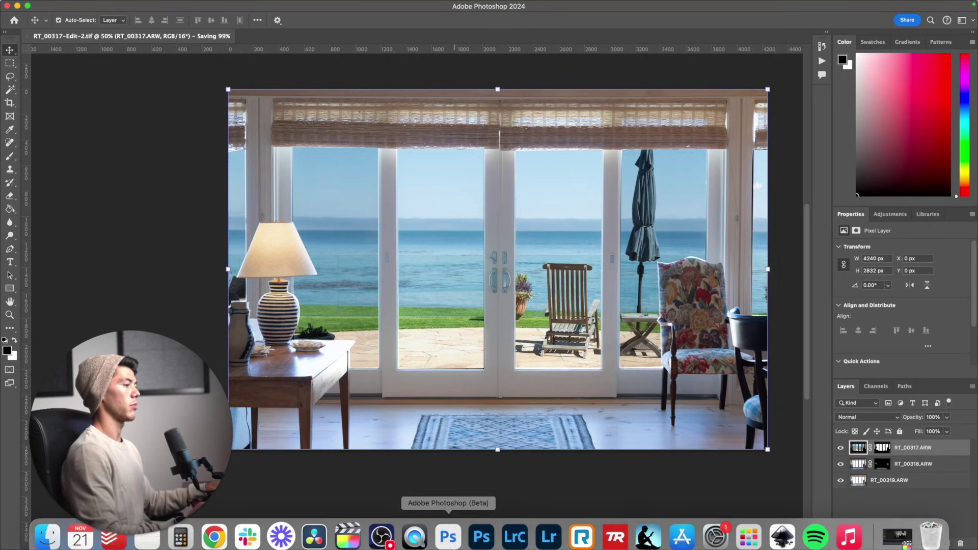
click(507, 530)
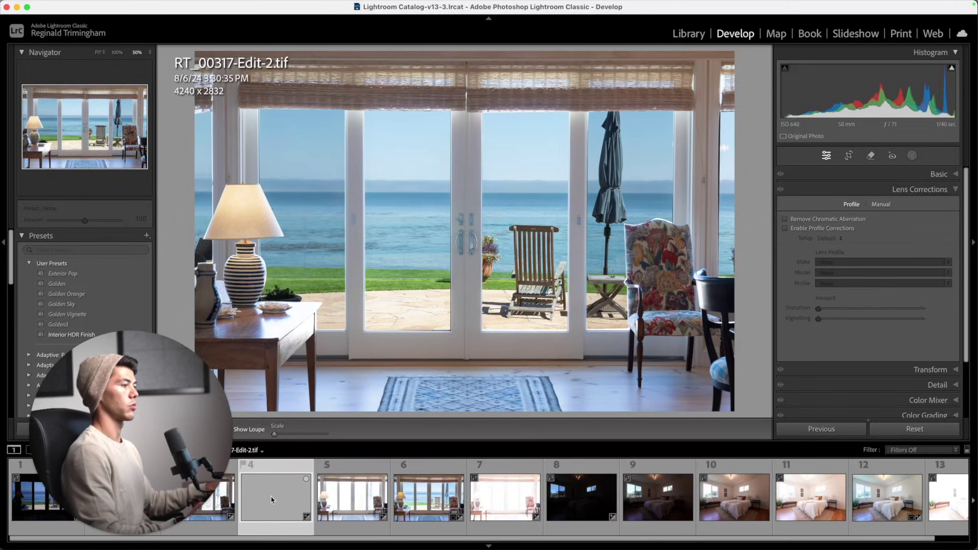
Straighten RT_00317-Edit-2.tif with Upright Auto, then apply the Exterior Pop user preset.
click(930, 369)
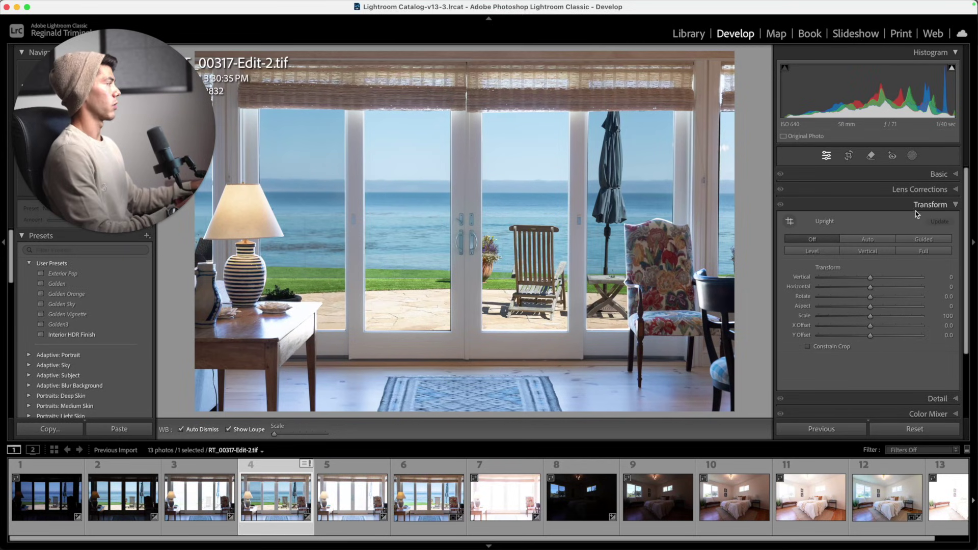
click(876, 240)
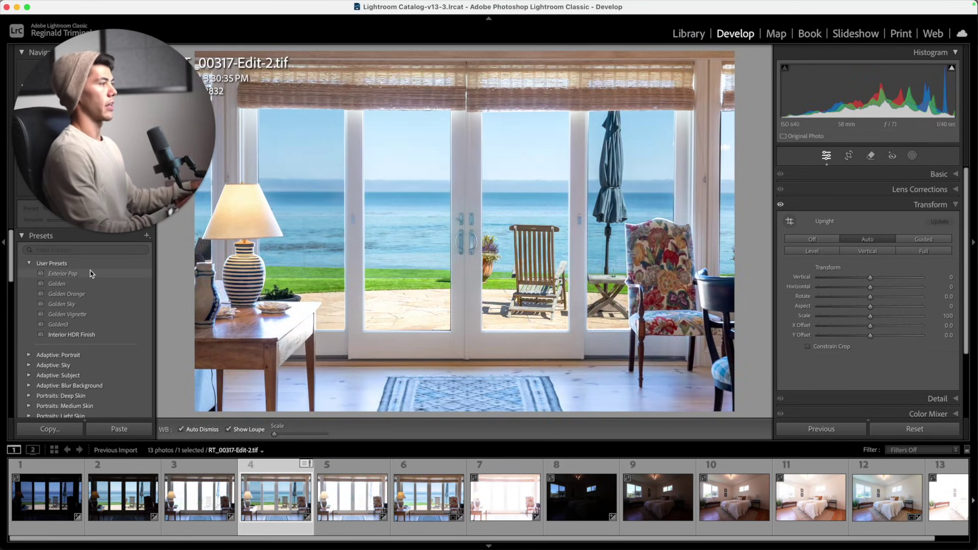
click(91, 273)
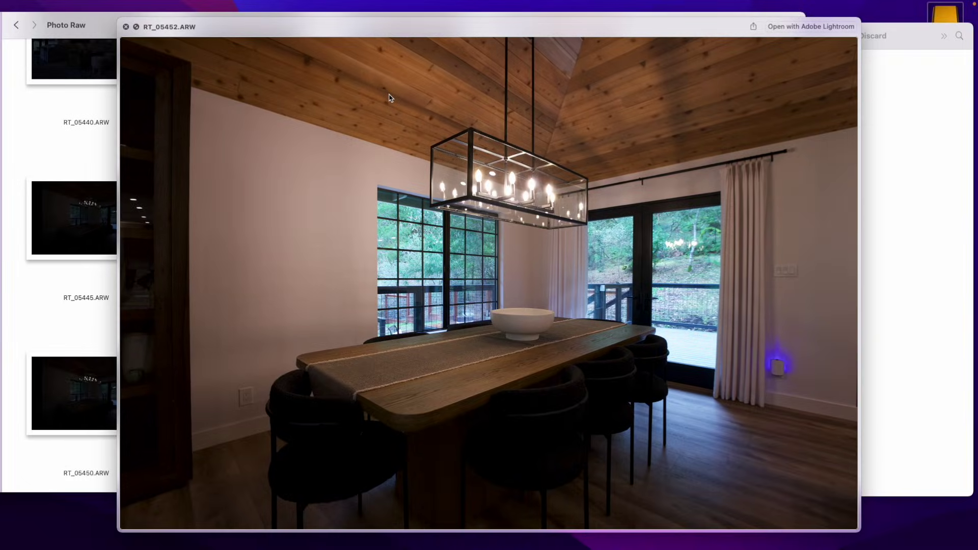
Close the Quick Look preview and move RT_05445–RT_05449 into the Discard folder.
key(space)
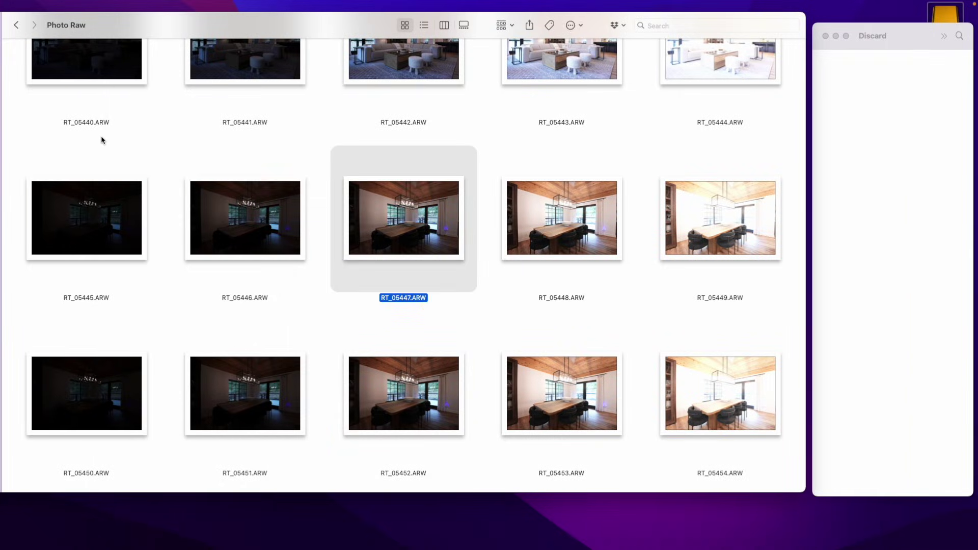
drag(65, 153, 884, 210)
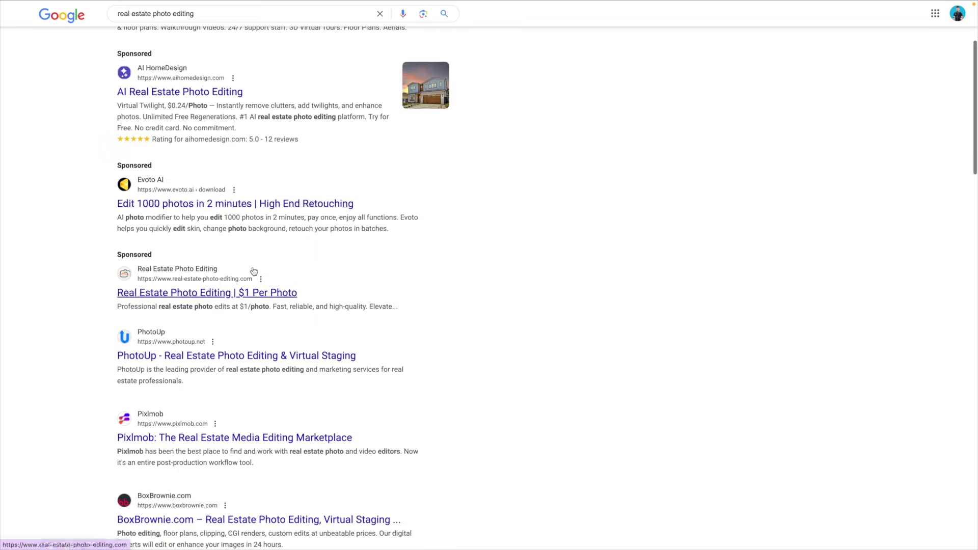
Scroll the 'real estate photo editing' results and open the BoxBrownie.com link.
scroll(253, 271, down, 5)
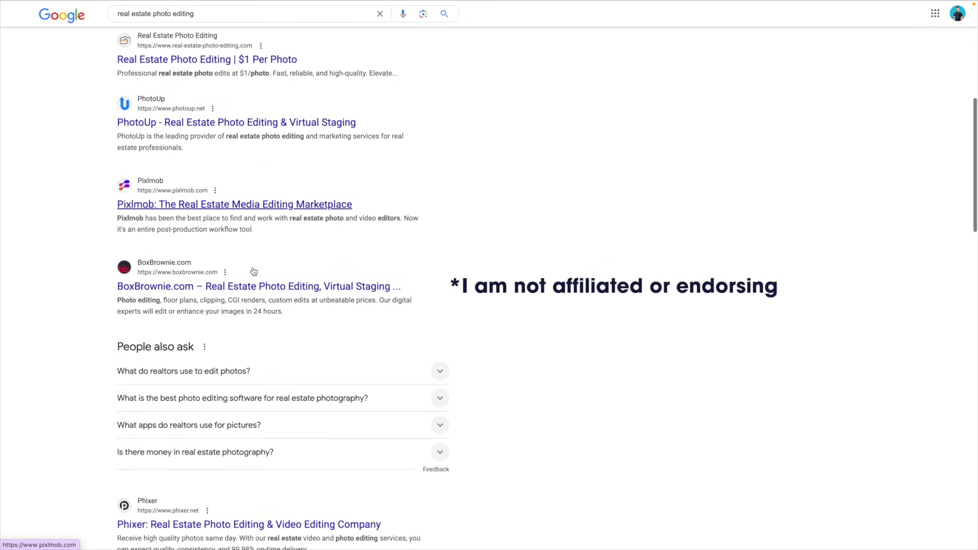
click(248, 285)
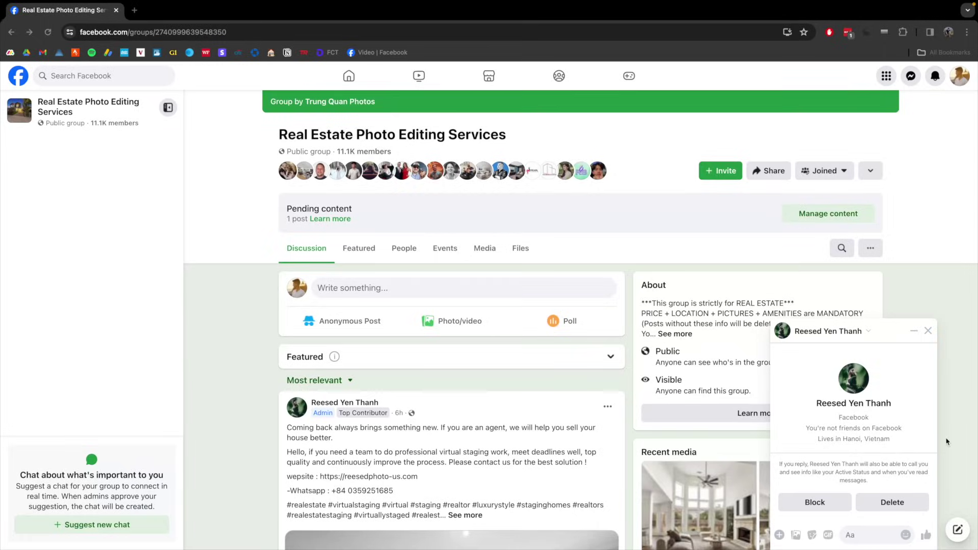
Scroll through the editors' replies in the group post's comment thread.
scroll(874, 455, down, 1)
scroll(870, 411, down, 3)
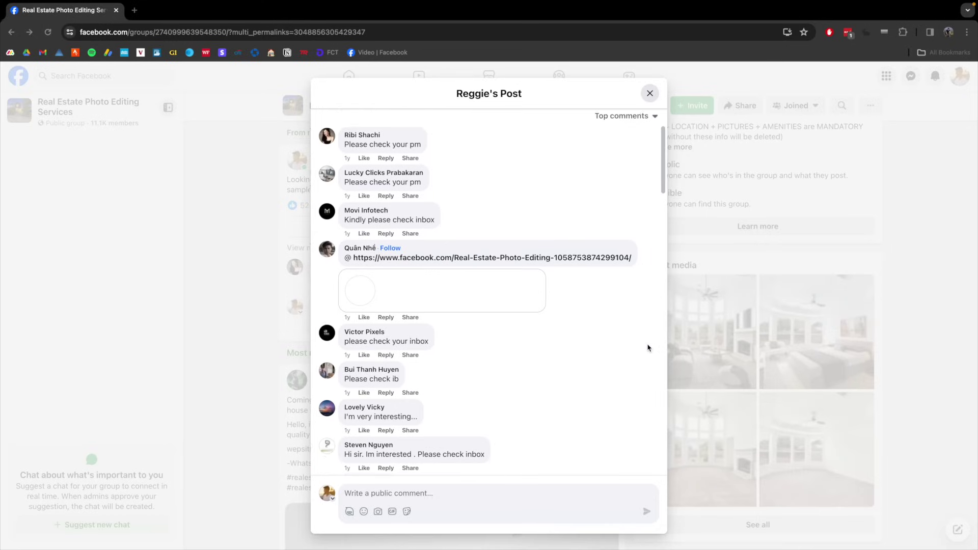
scroll(648, 347, down, 4)
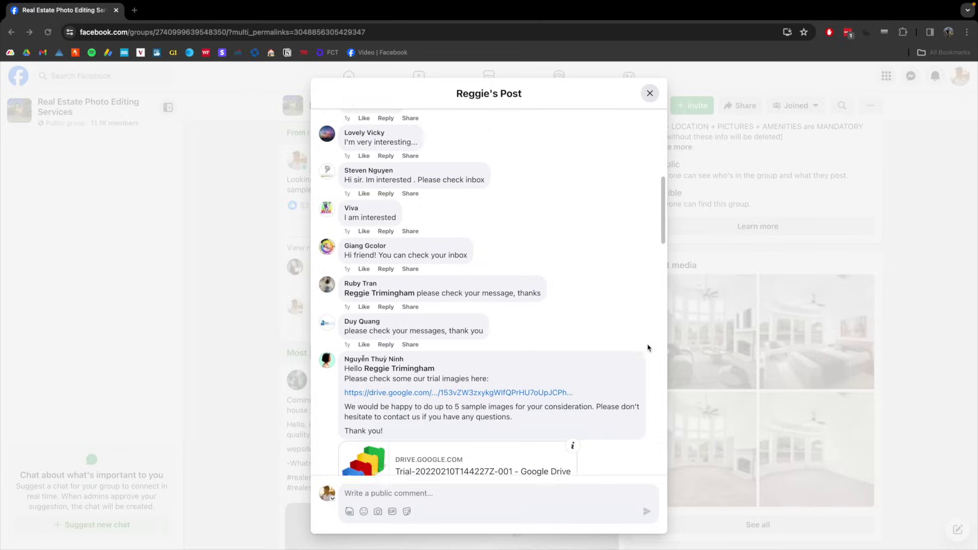